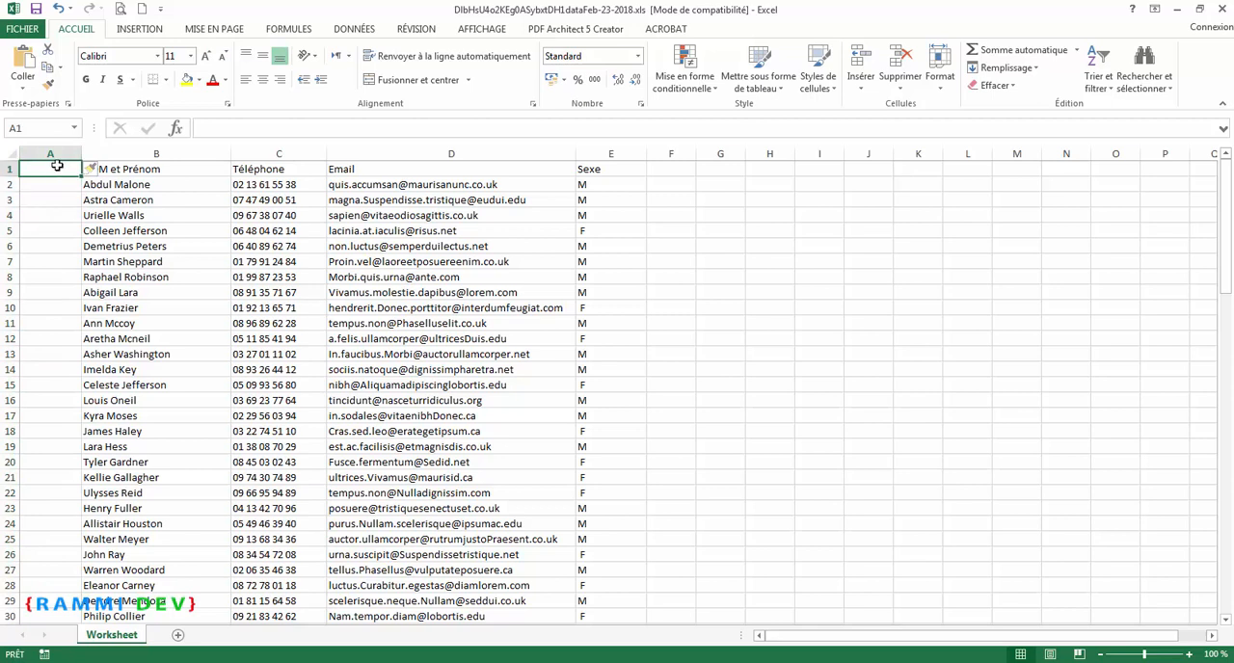
Step: Enter the header N° in cell A1 of the empty first column
type("n")
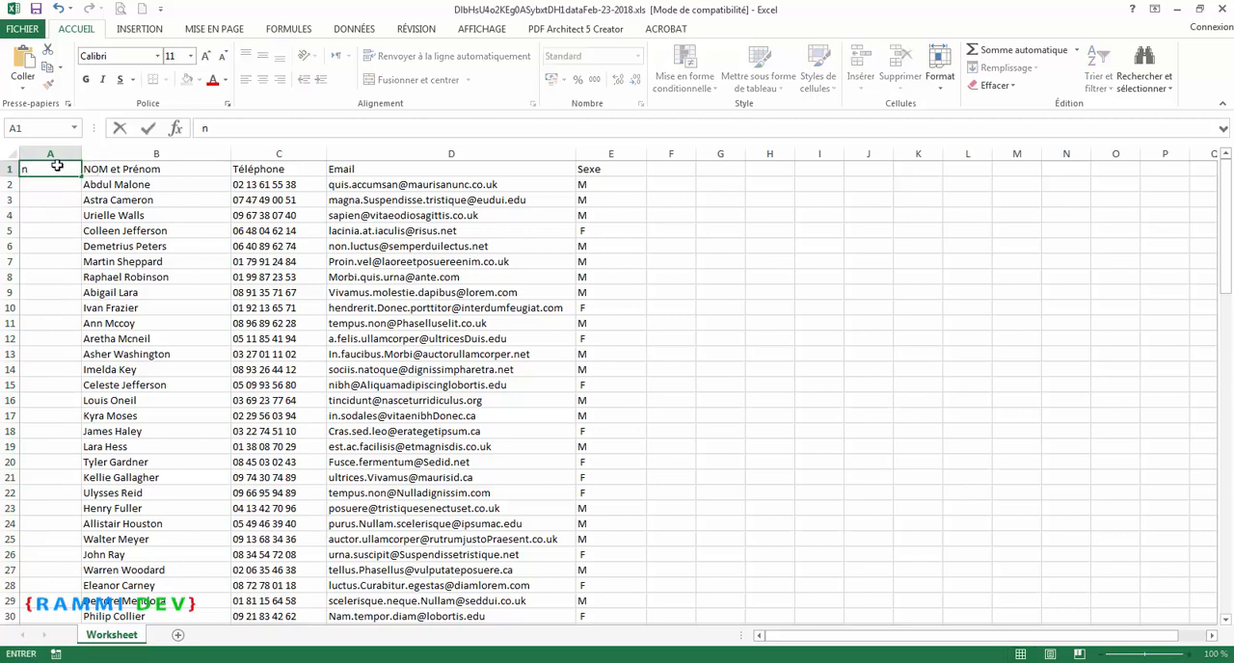
type("°")
key("Return")
Step: Number the records in column A with a series starting at 1 and 2 down to the end of the list, and narrow the column
type("1")
key("Return")
key("Return")
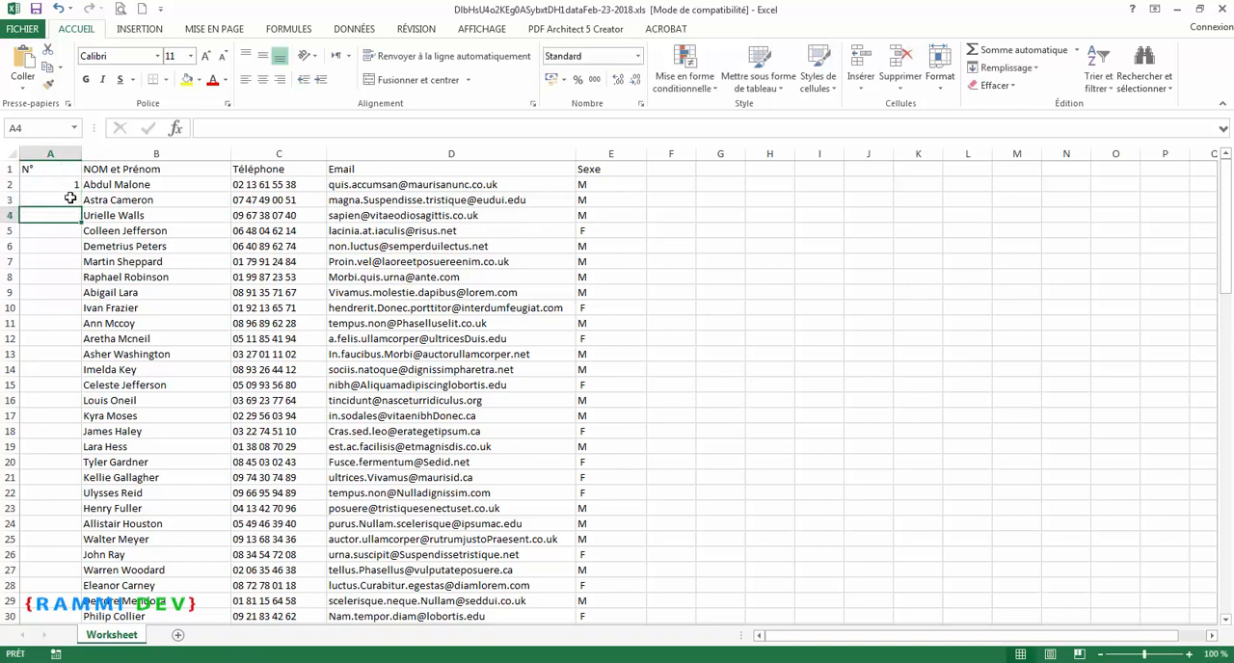
left_click(70, 198)
type("2")
key("Return")
left_click_drag(55, 188, 60, 202)
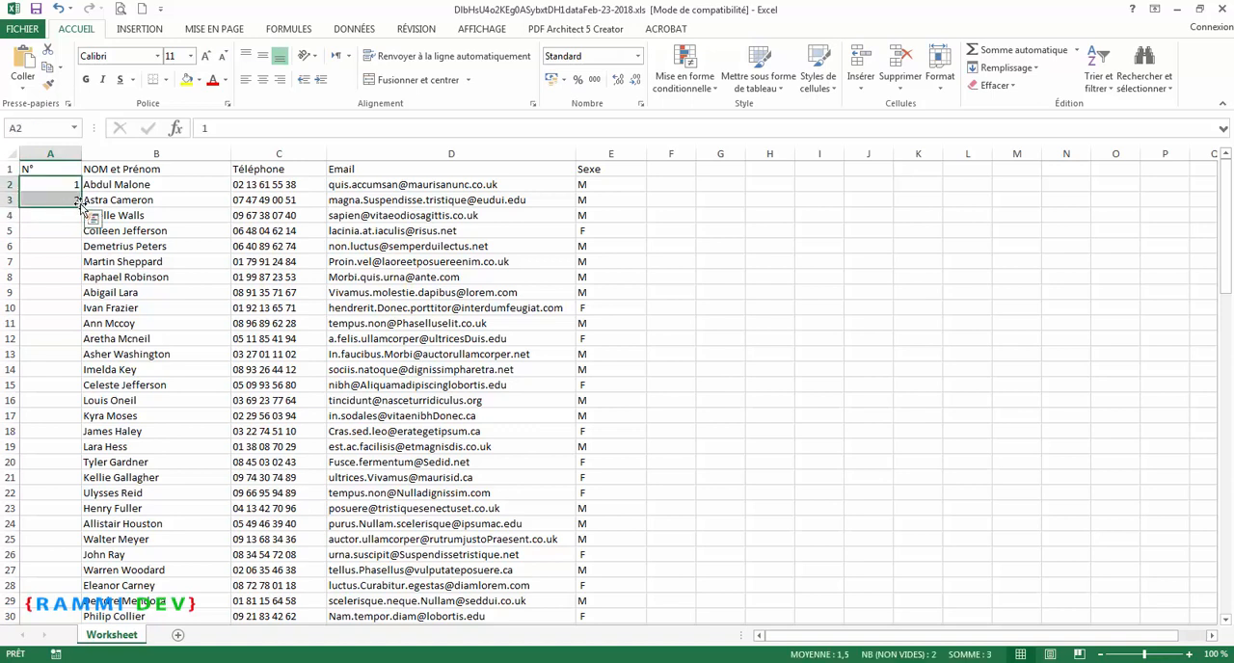
double_click(81, 205)
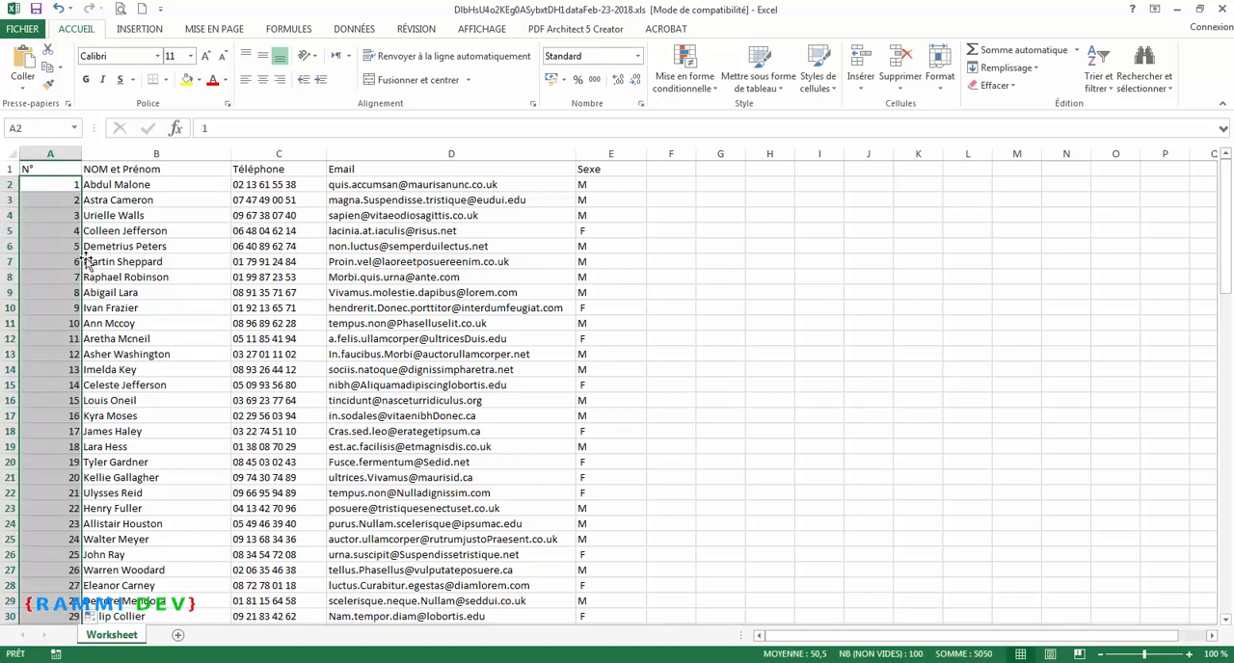
left_click_drag(82, 154, 68, 154)
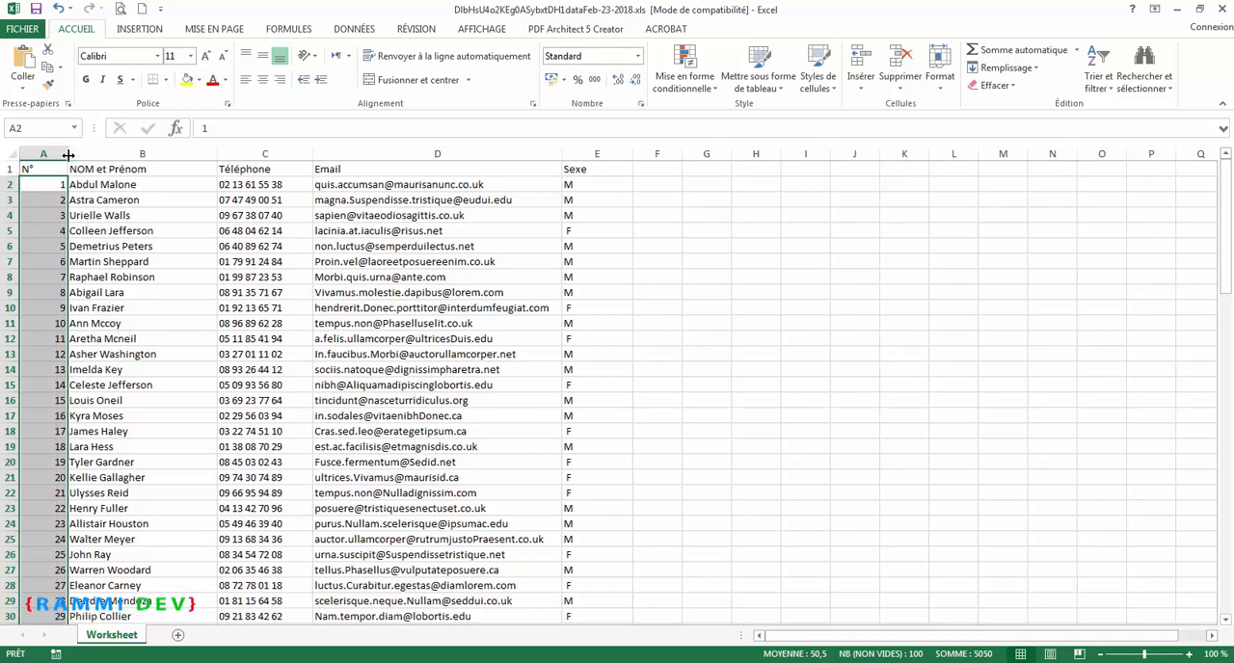
Step: Add the column headers Imm in F1 and Appt in G1, after the Sexe column
left_click(650, 170)
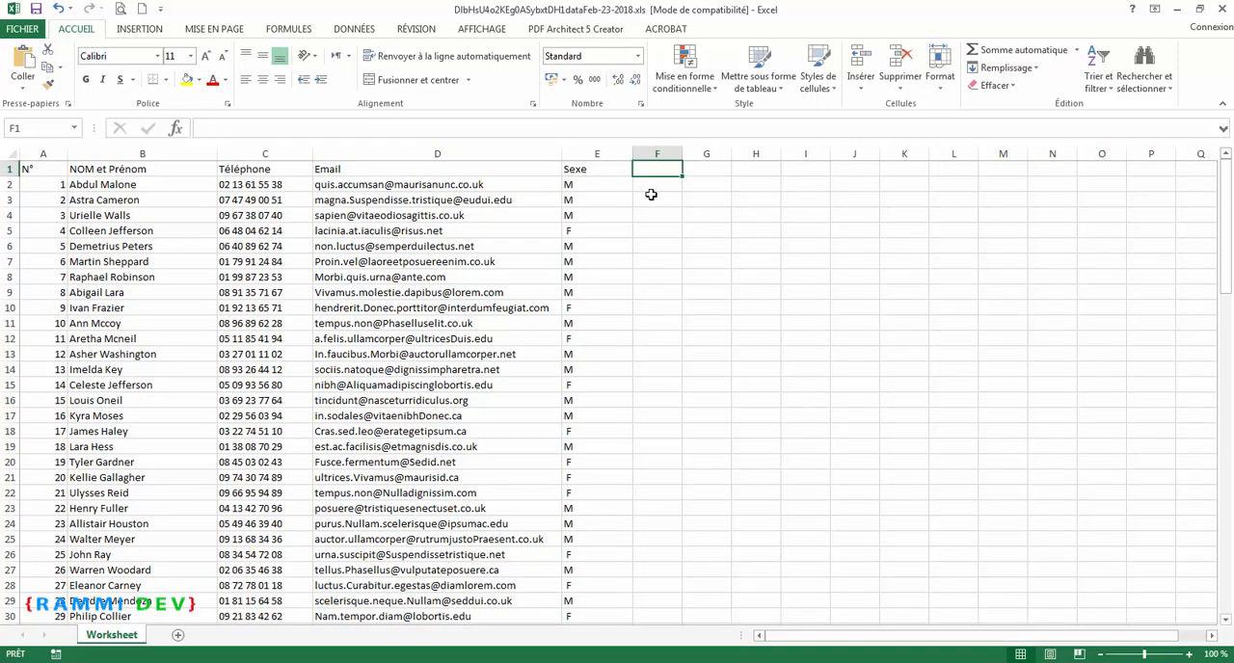
type("iMM")
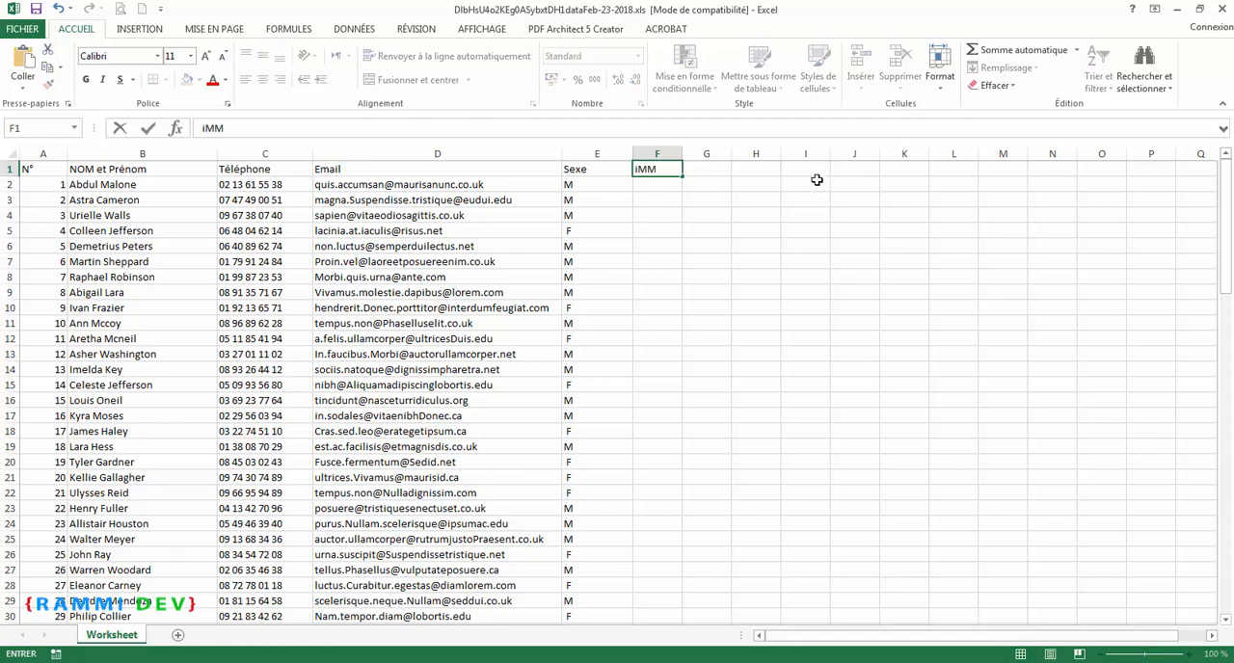
key("BackSpace")
key("BackSpace")
key("BackSpace")
type("Imm")
left_click(723, 175)
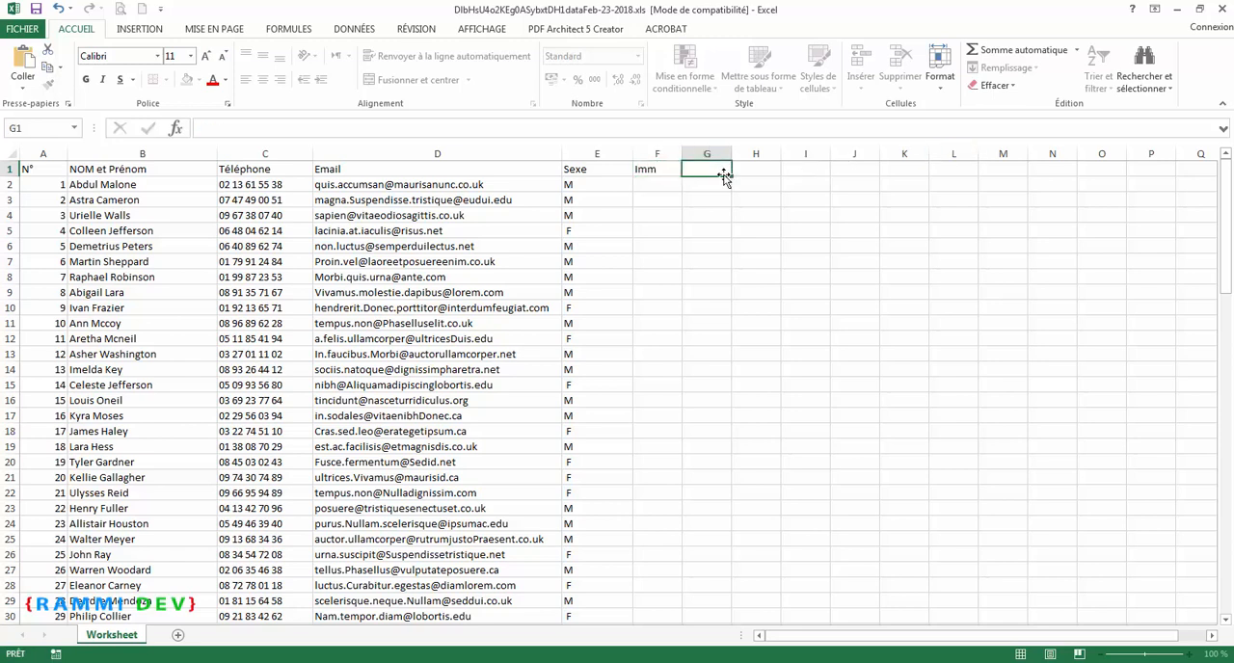
type("Appt")
key("Tab")
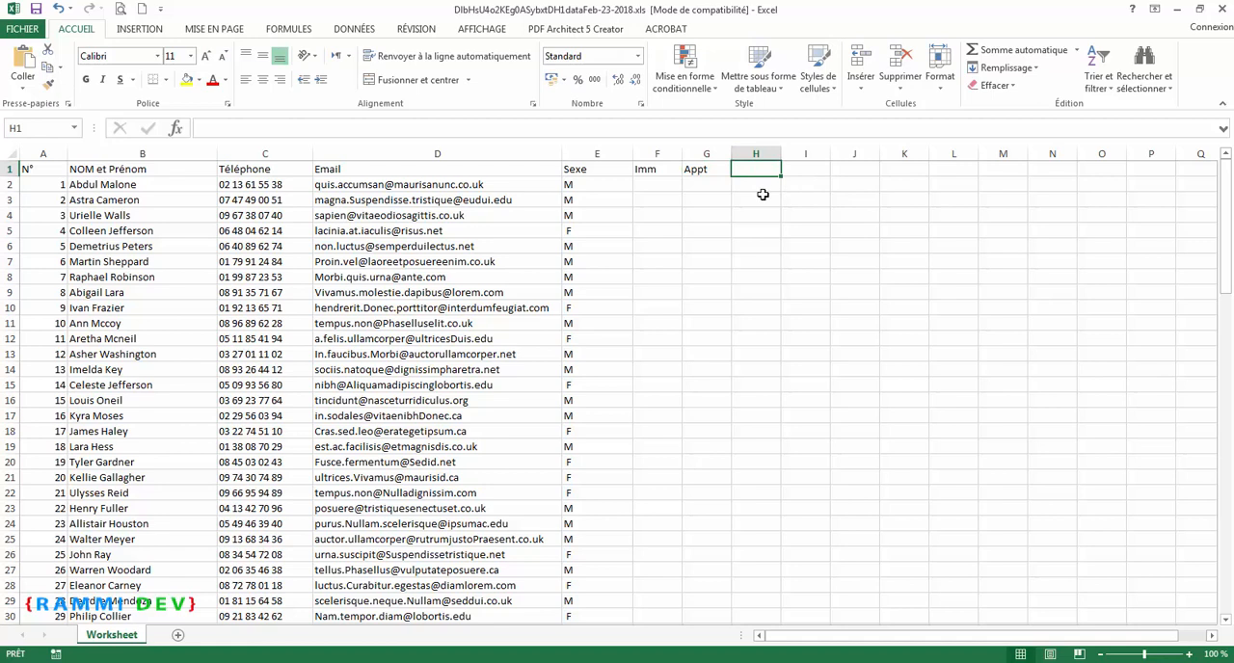
Step: Add the header "Mensualite en euro" in H1 and widen column H to fit it
type("Me")
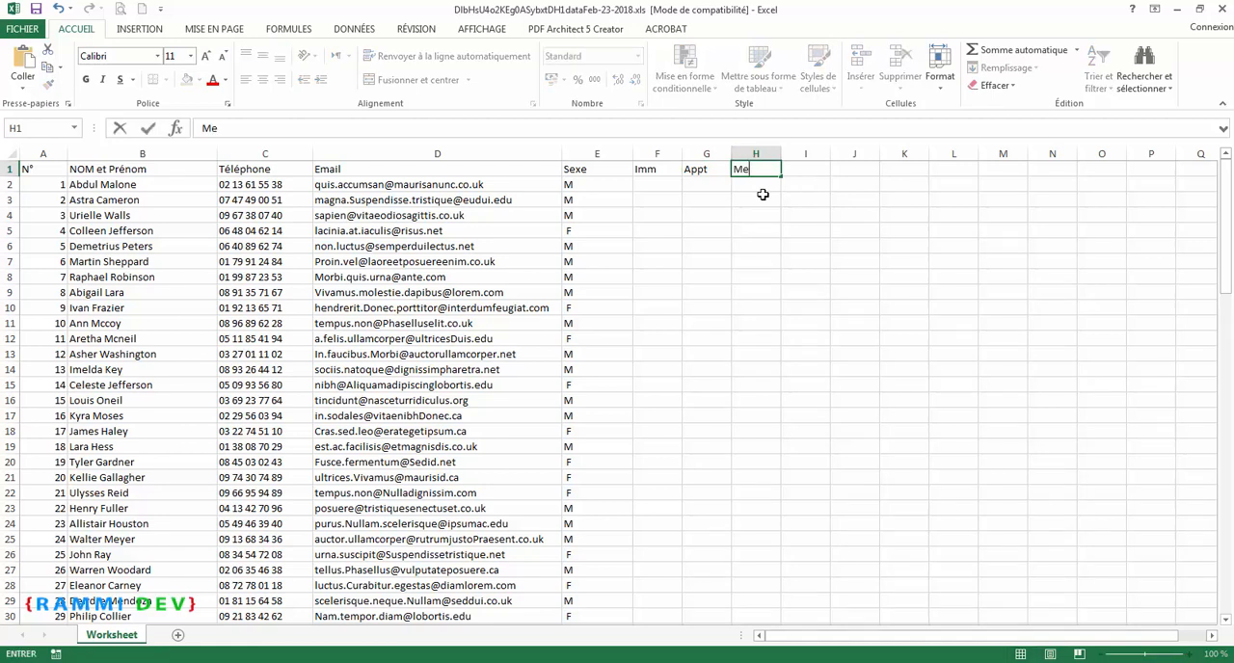
type("nsualite en eu")
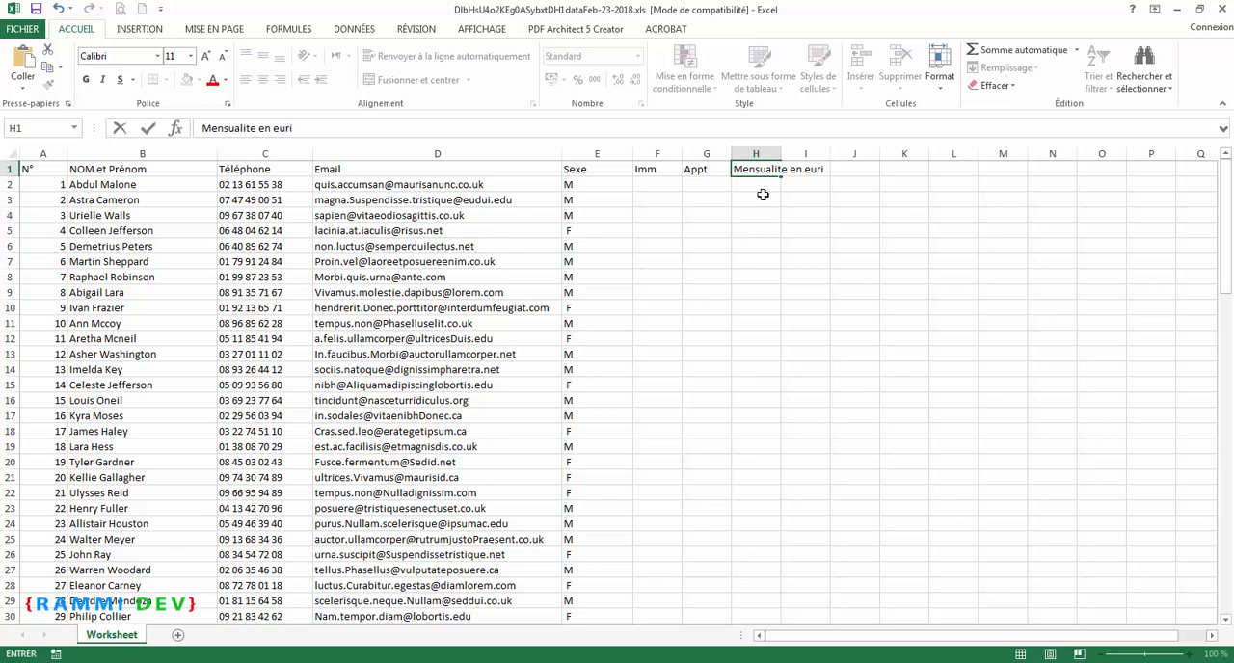
type("ro")
left_click(854, 171)
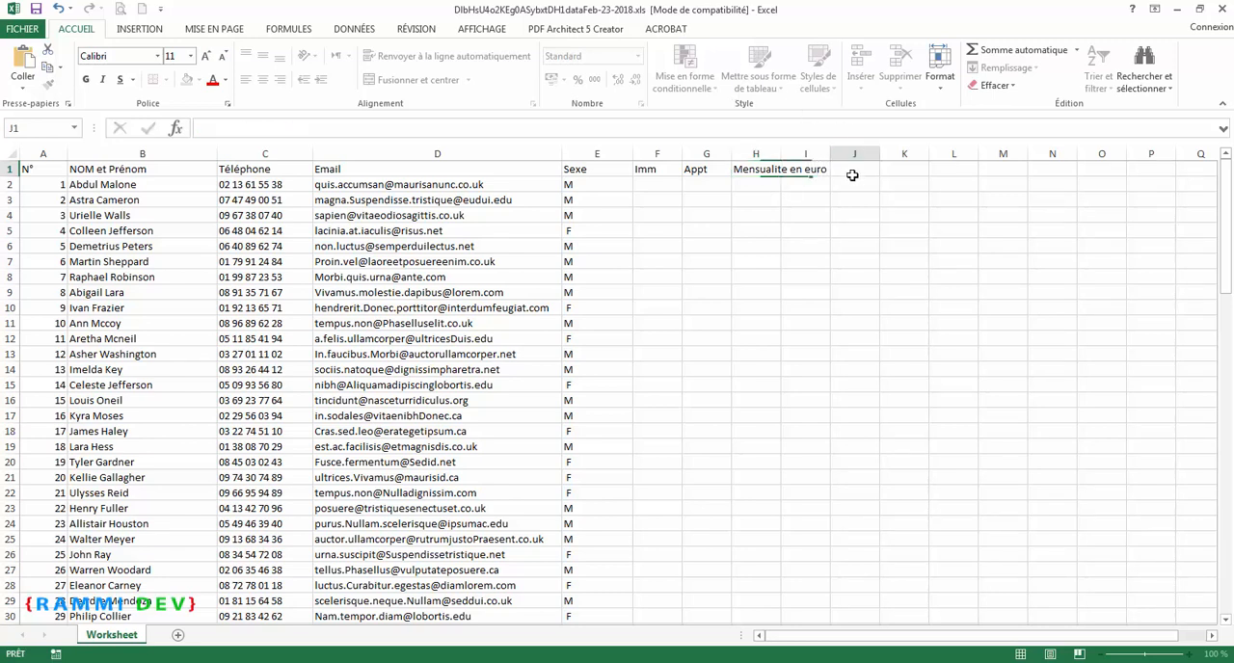
left_click_drag(785, 155, 843, 155)
Step: Add the header "Code barre" in I1 and widen column I to fit it
left_click(865, 172)
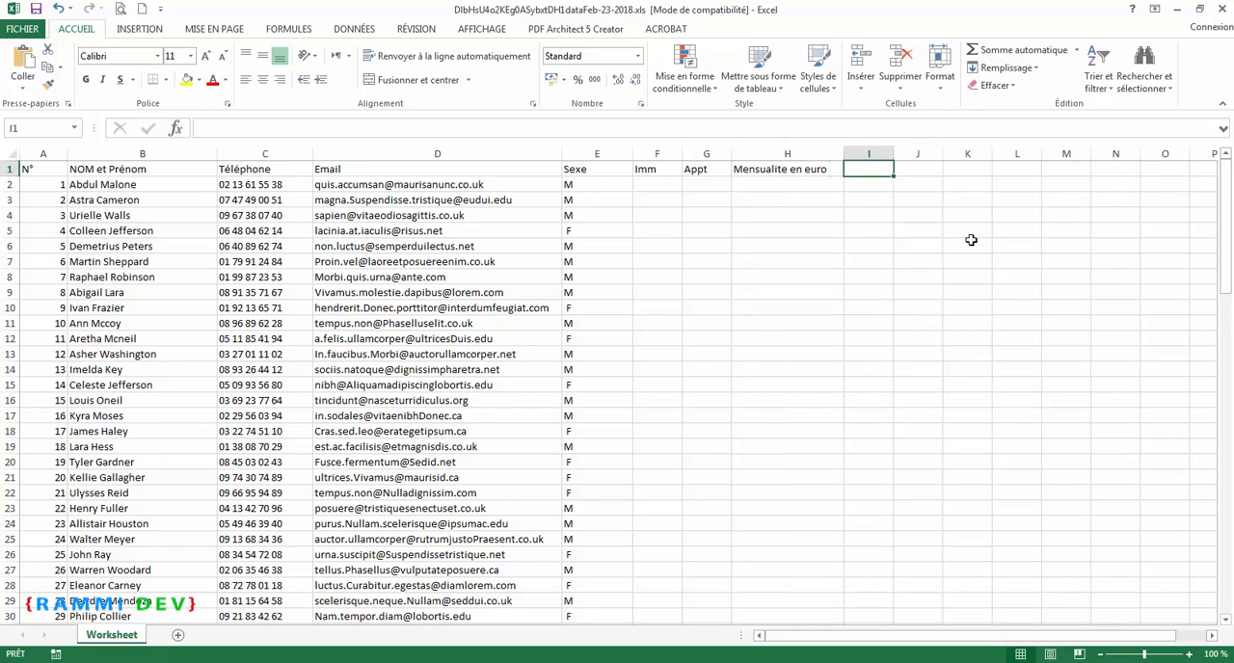
type("Code barre")
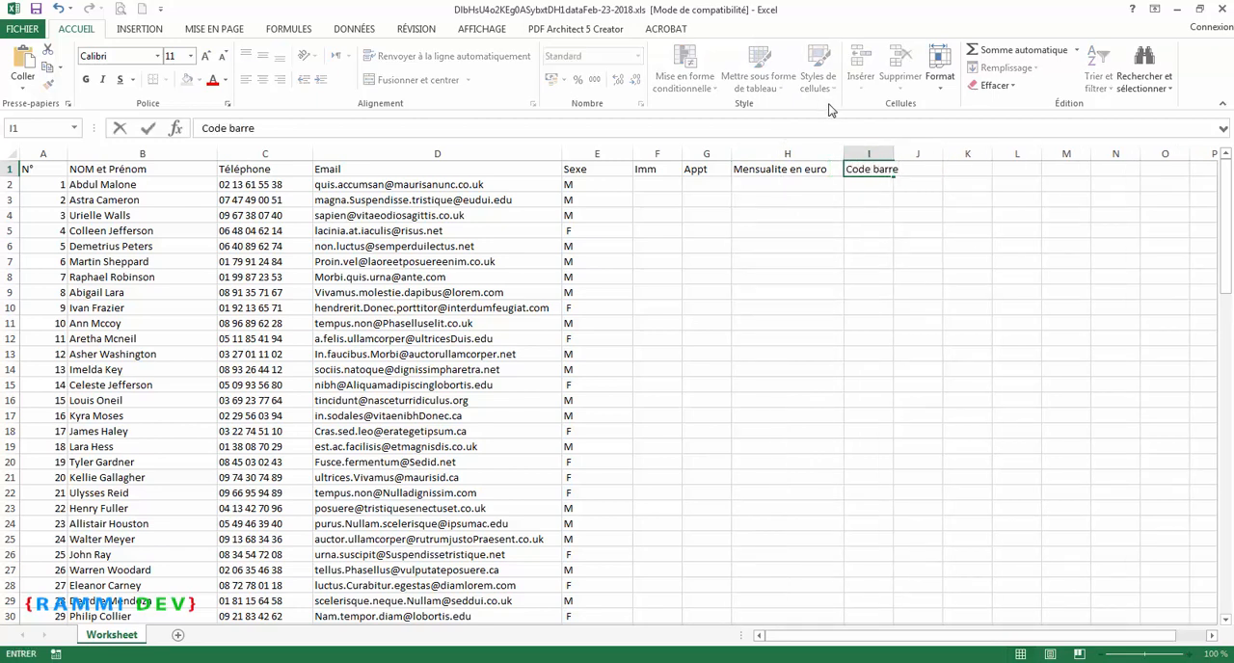
left_click(849, 212)
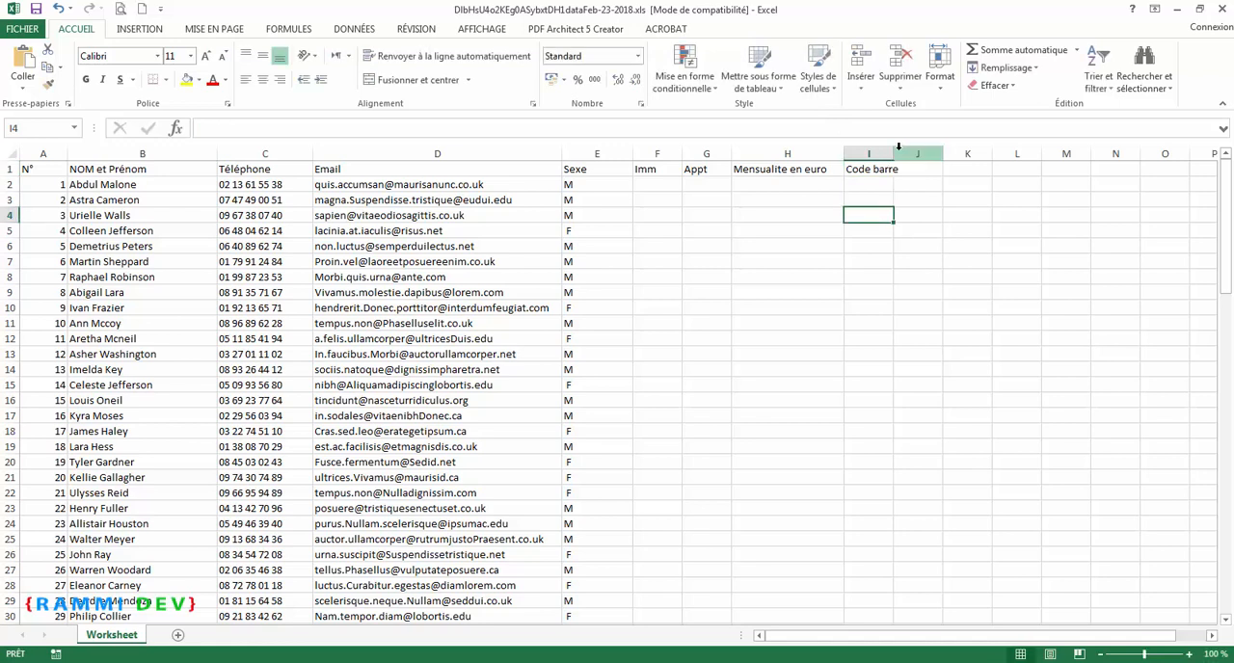
left_click_drag(894, 155, 927, 154)
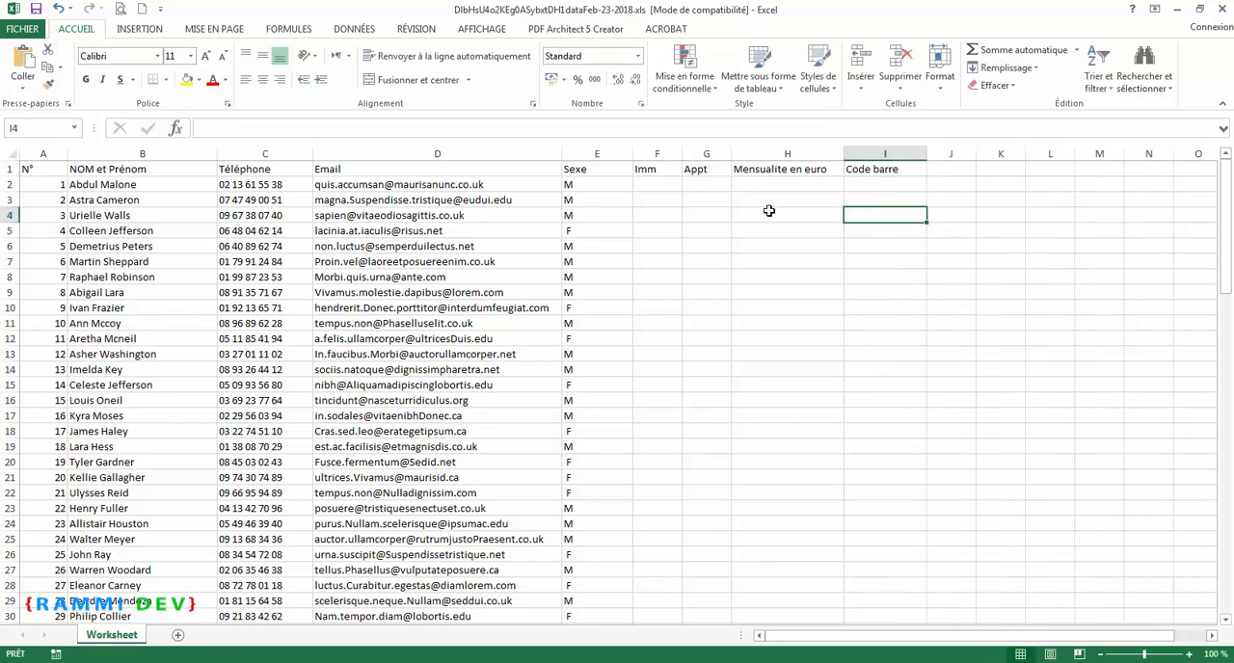
Step: Enter 1 as the Imm value of the first record in F2
left_click(662, 187)
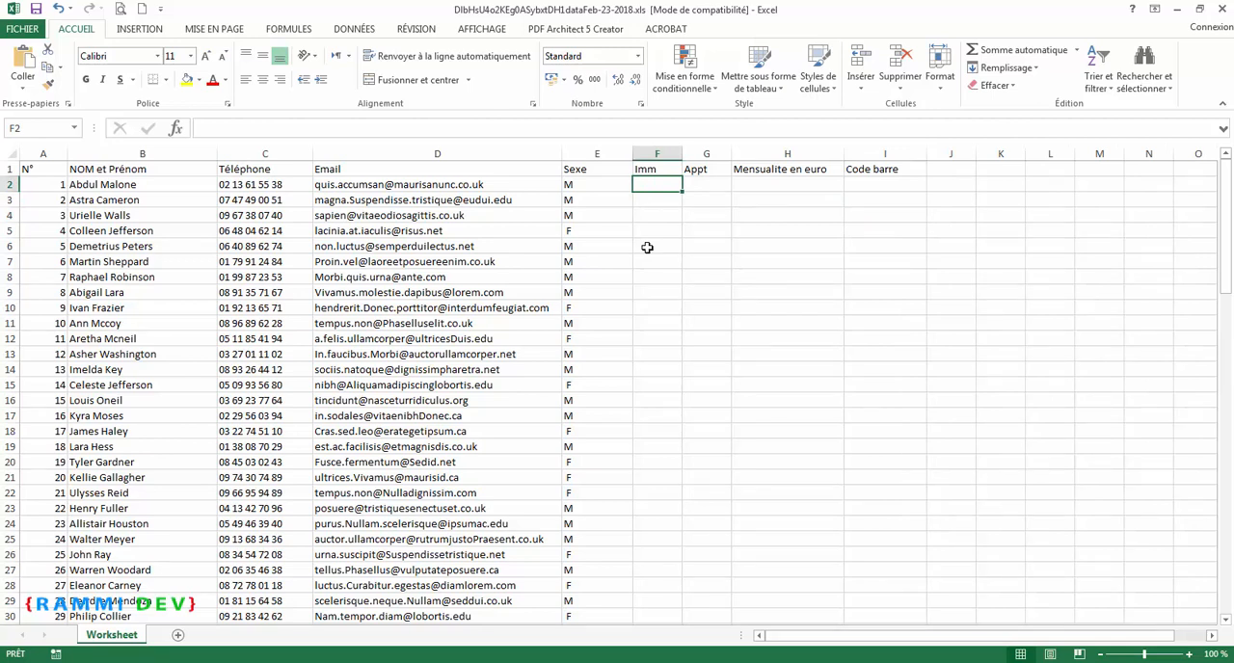
type("1")
key("Return")
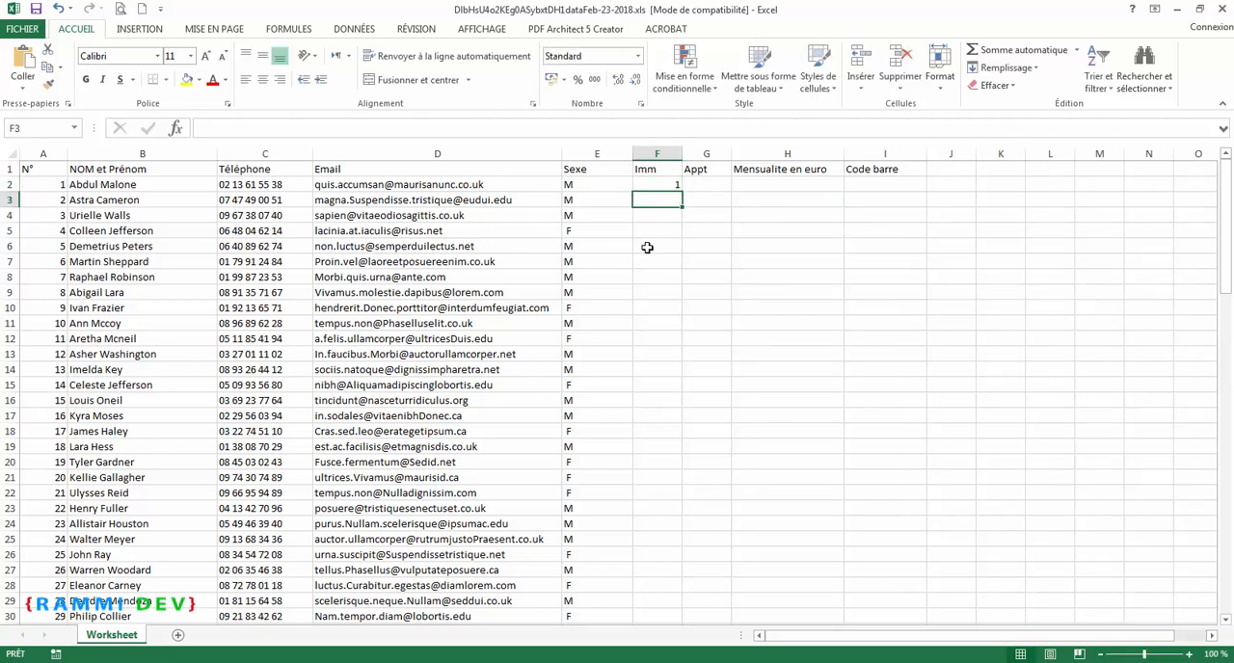
left_click(667, 188)
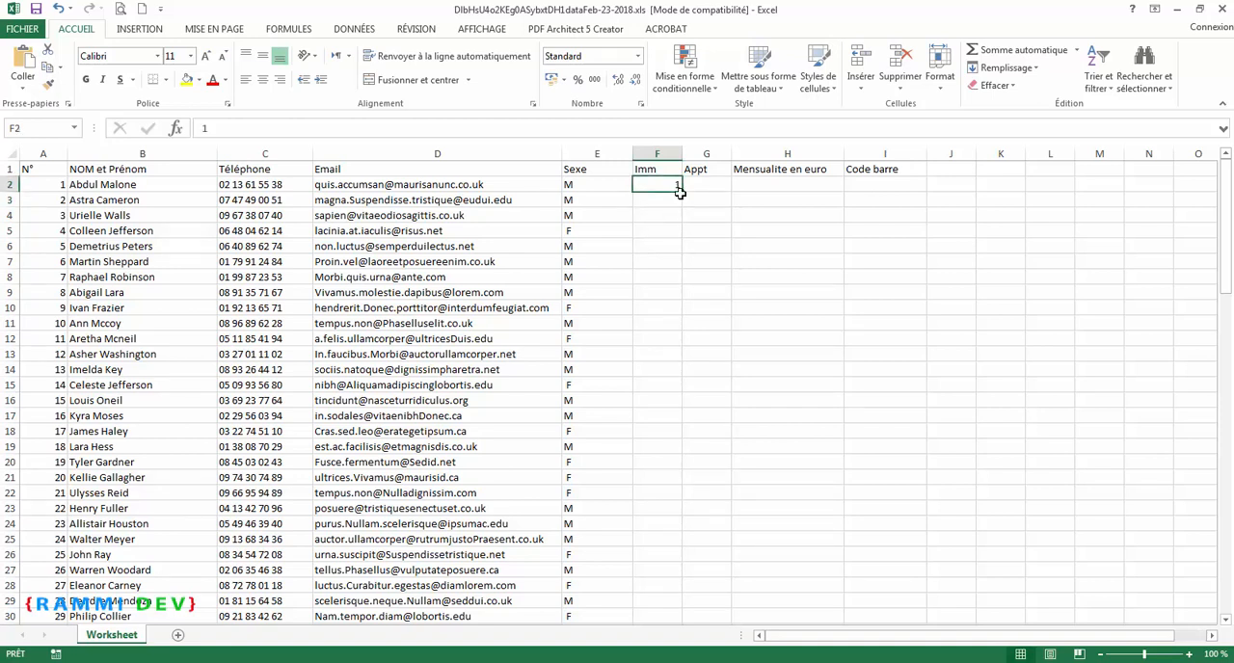
Step: Number the Appt cells G2 to G9 from 1 to 8 and copy the Imm value 1 down to F9
left_click(699, 186)
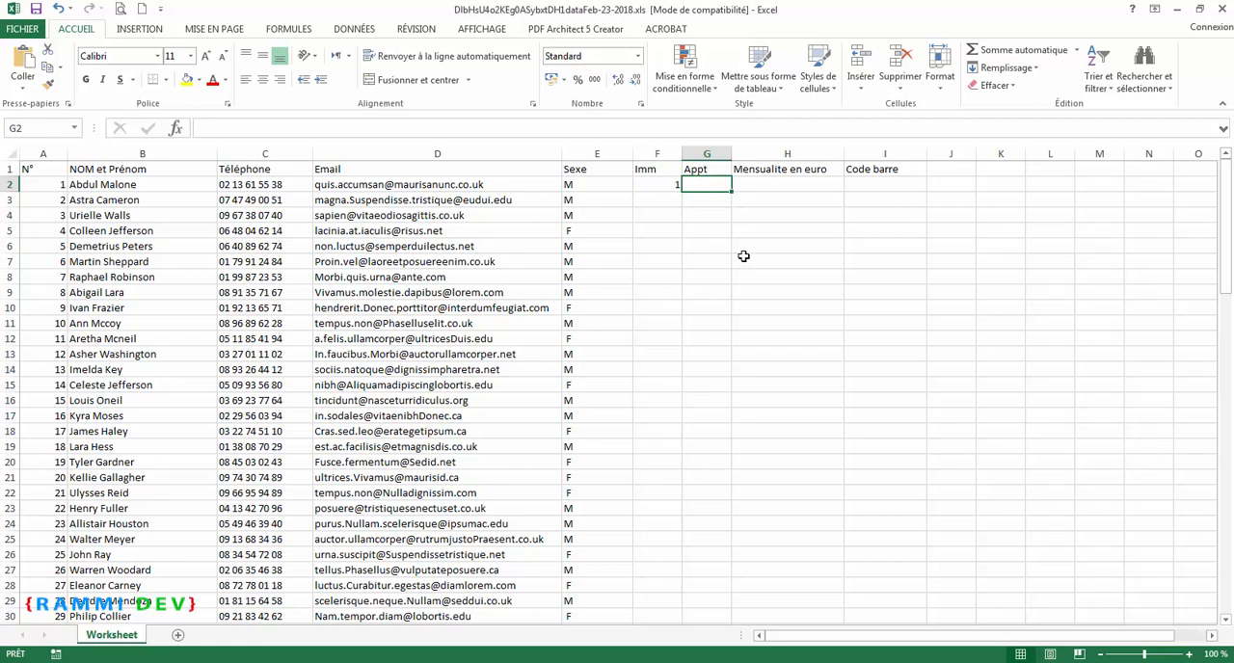
type("1")
key("Return")
type("2")
key("Return")
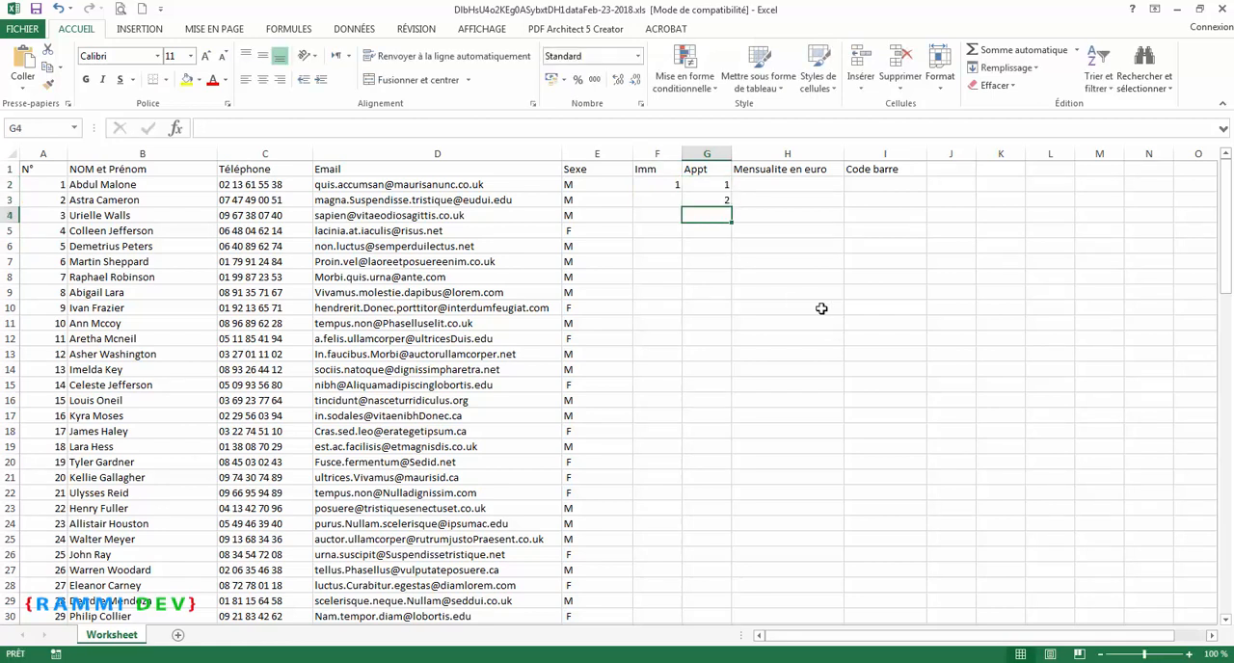
left_click_drag(719, 189, 731, 300)
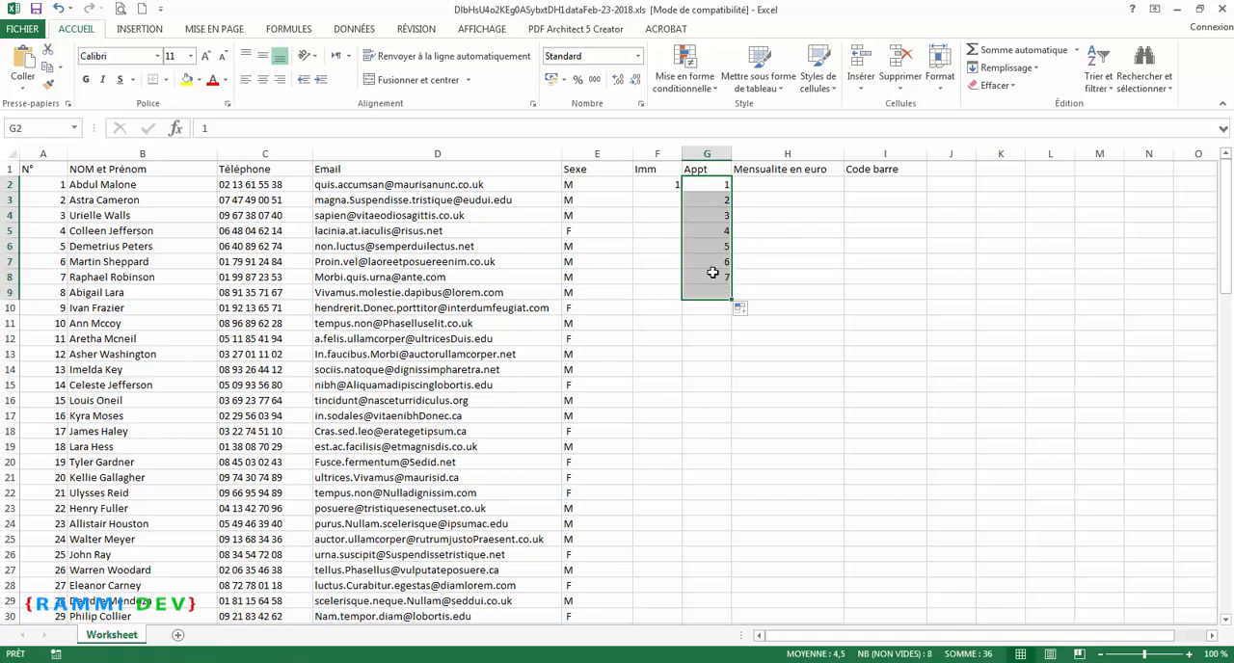
left_click(673, 189)
left_click_drag(682, 191, 681, 301)
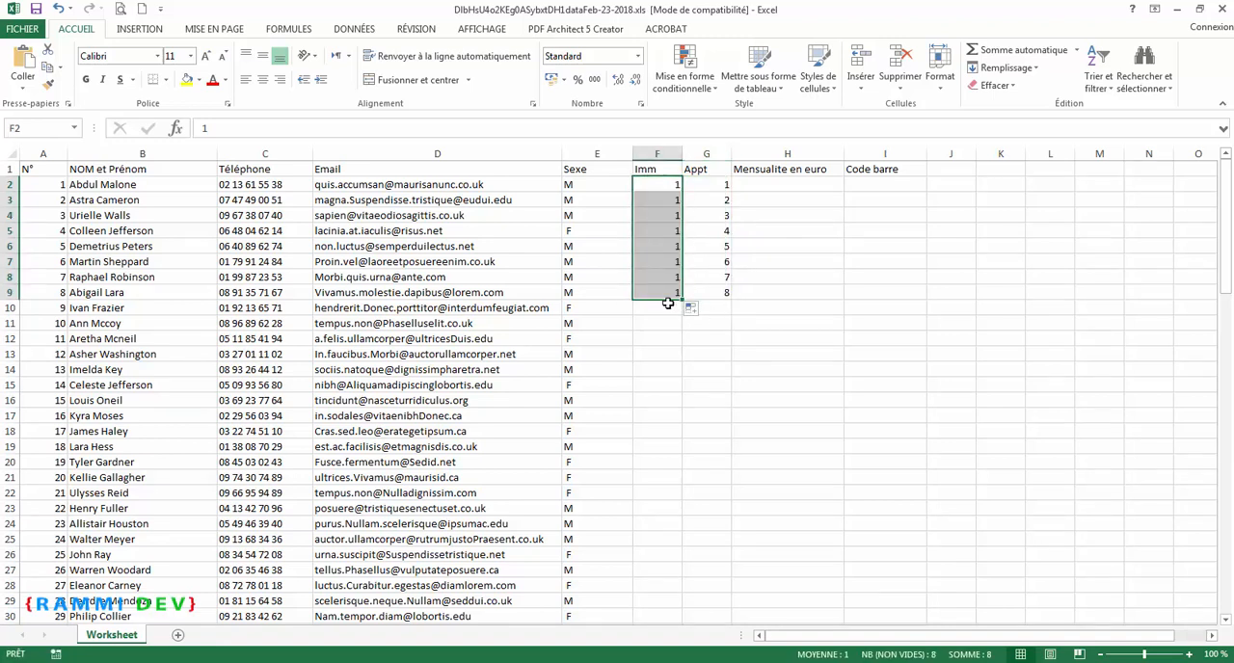
Step: Assign Imm 2 to rows 10 to 19, with Appt numbers running from 1 to 10
left_click(668, 306)
type("2")
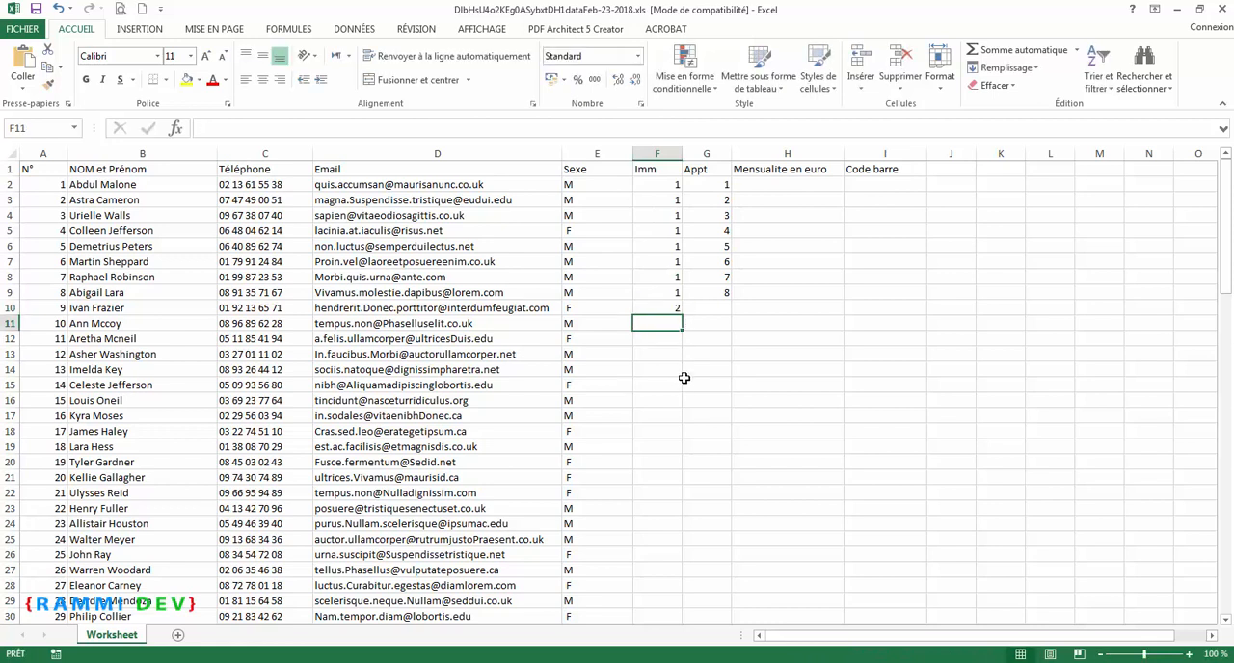
key("Tab")
type("1")
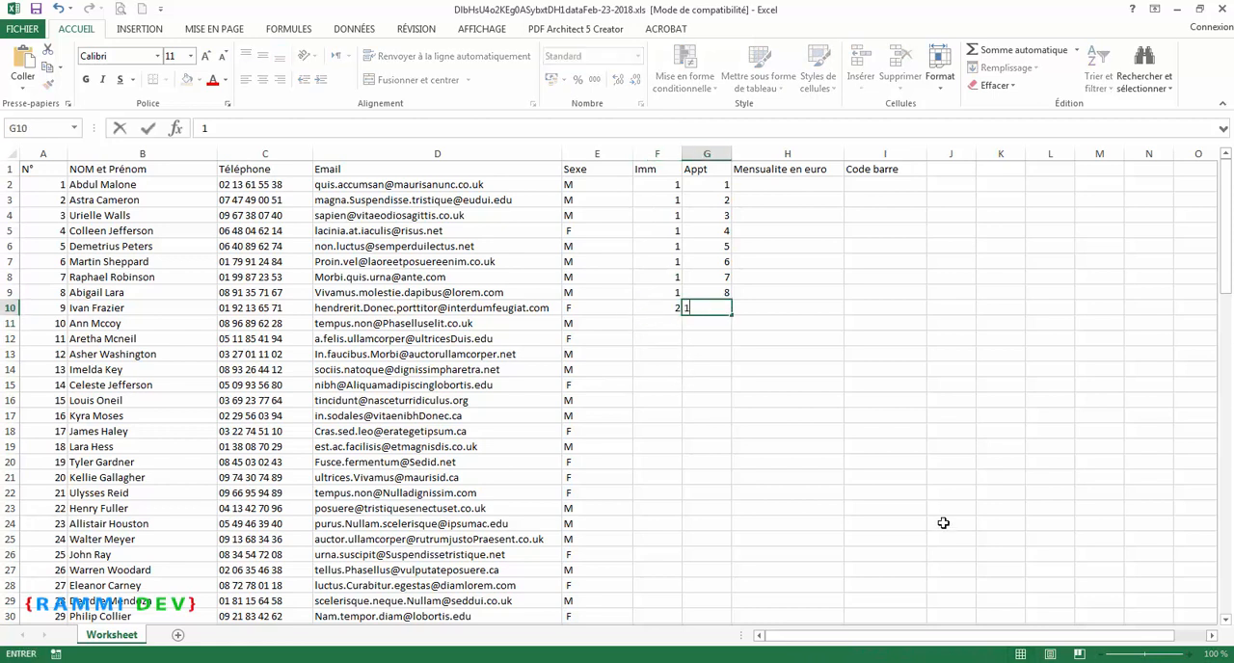
key("Return")
type("2")
key("Return")
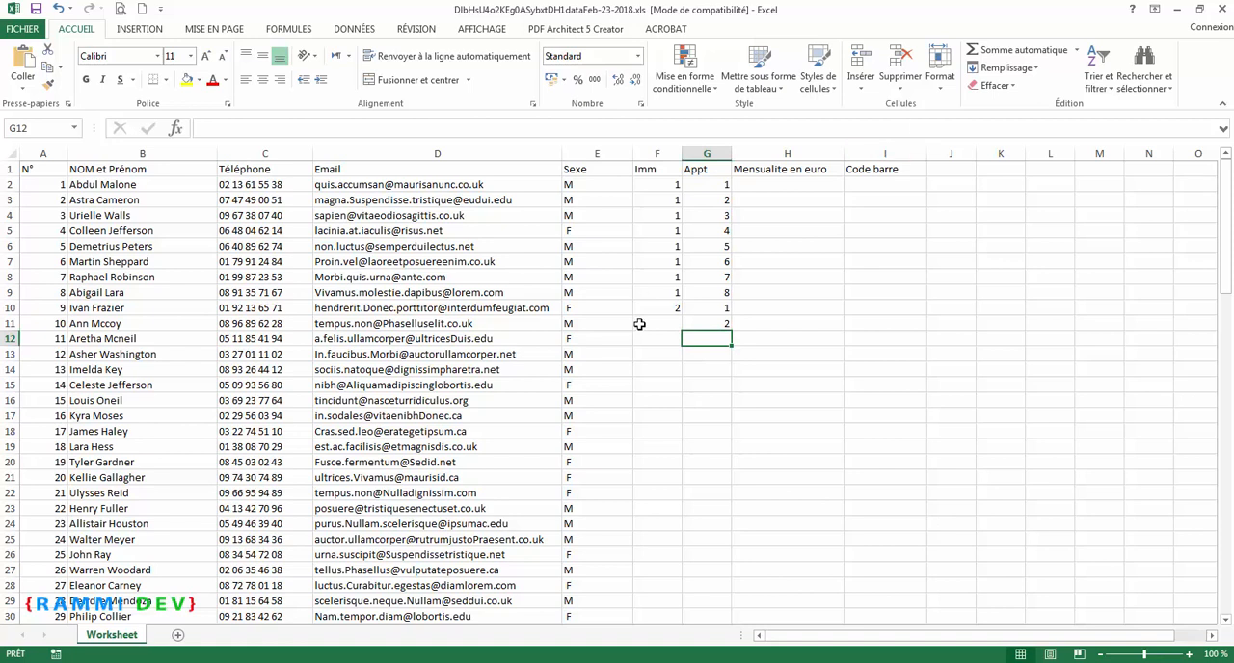
left_click_drag(720, 312, 720, 453)
left_click(675, 308)
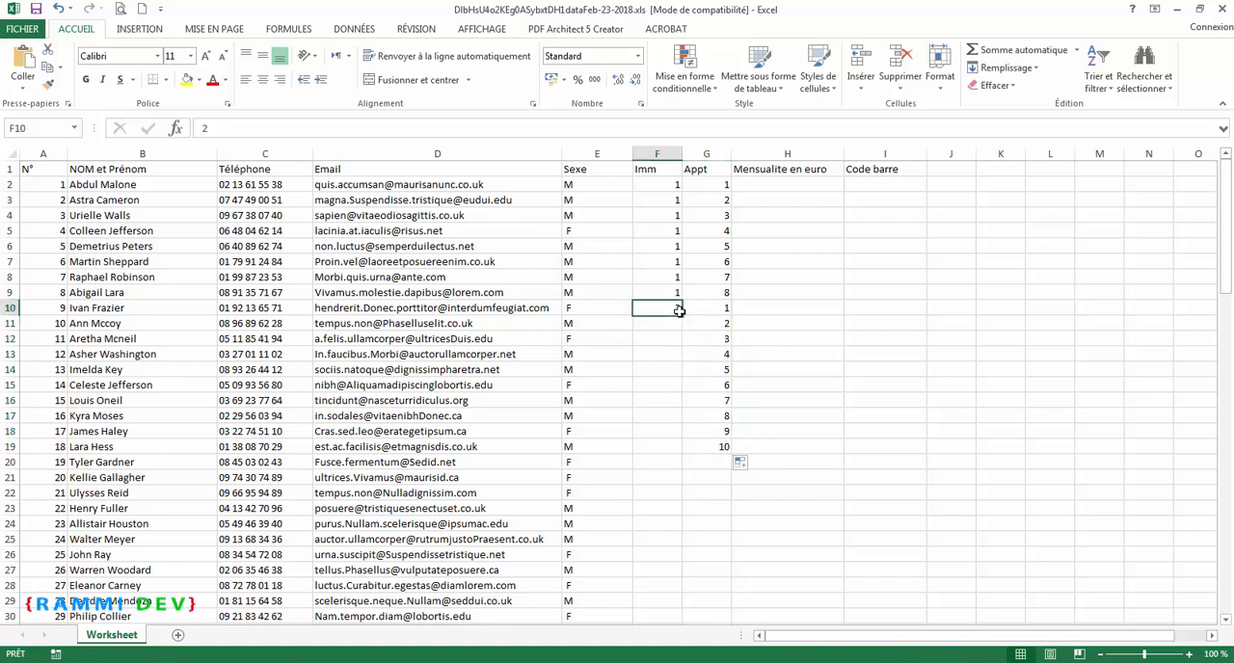
left_click_drag(682, 314, 684, 473)
Step: Assign Imm 3 to rows 20 to 27, with Appt numbers running from 1 to 8
left_click(675, 463)
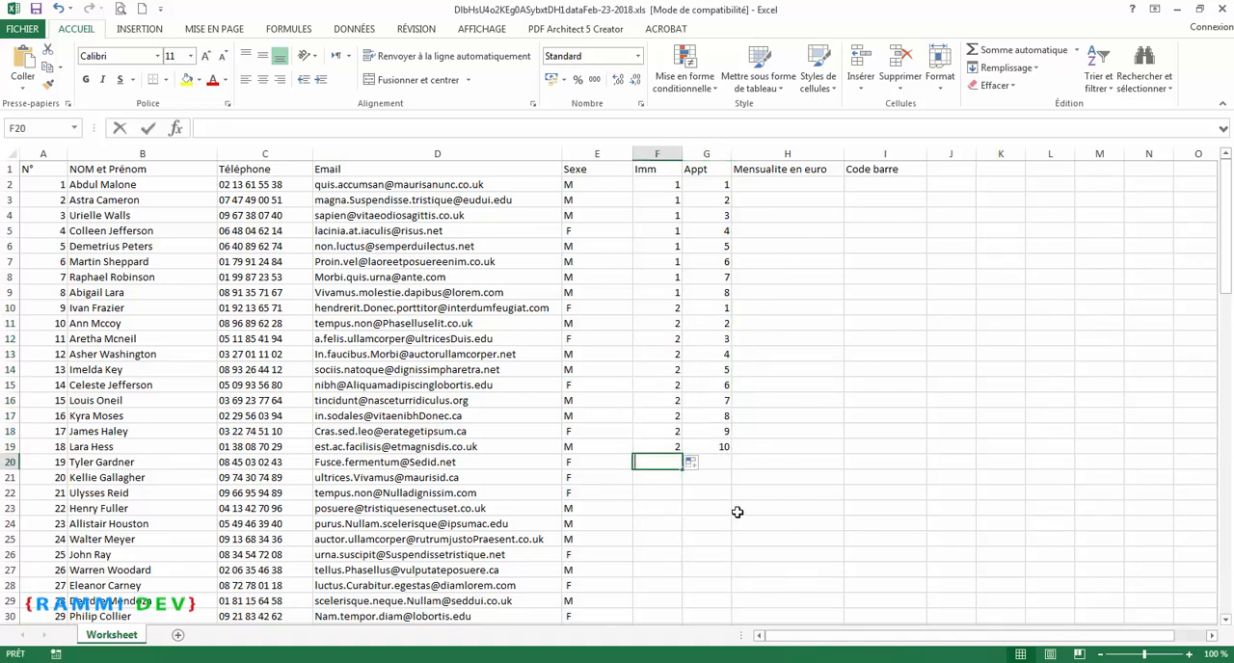
type("3")
key("Tab")
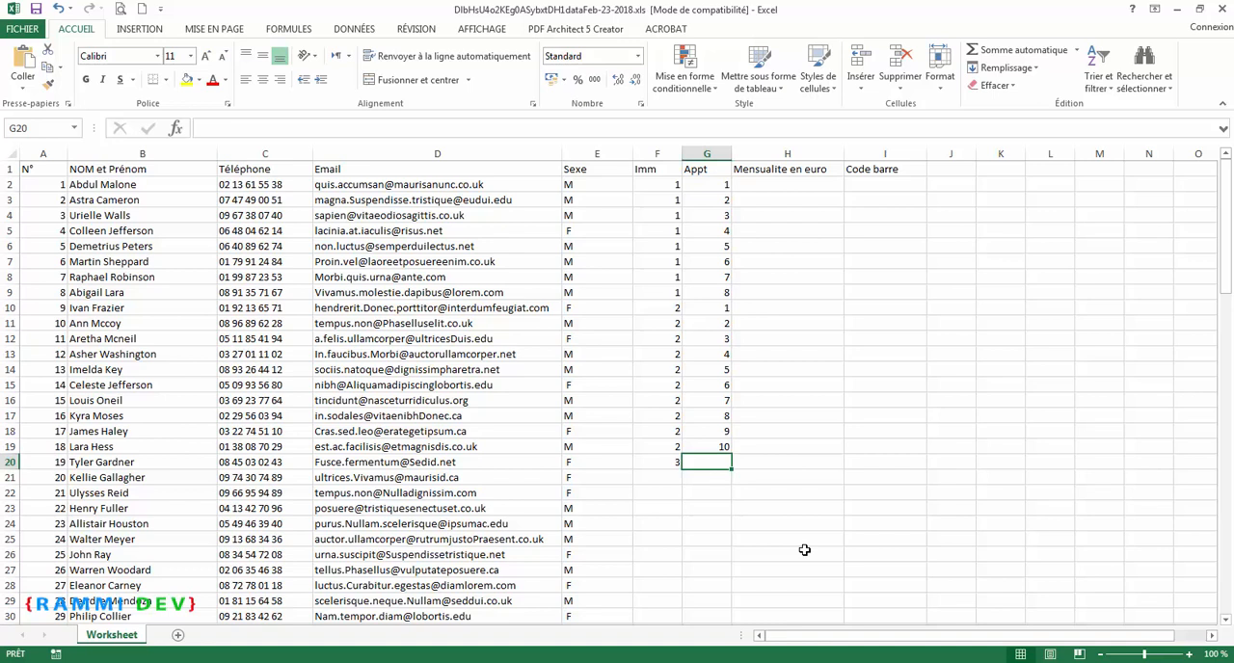
type("1")
key("Return")
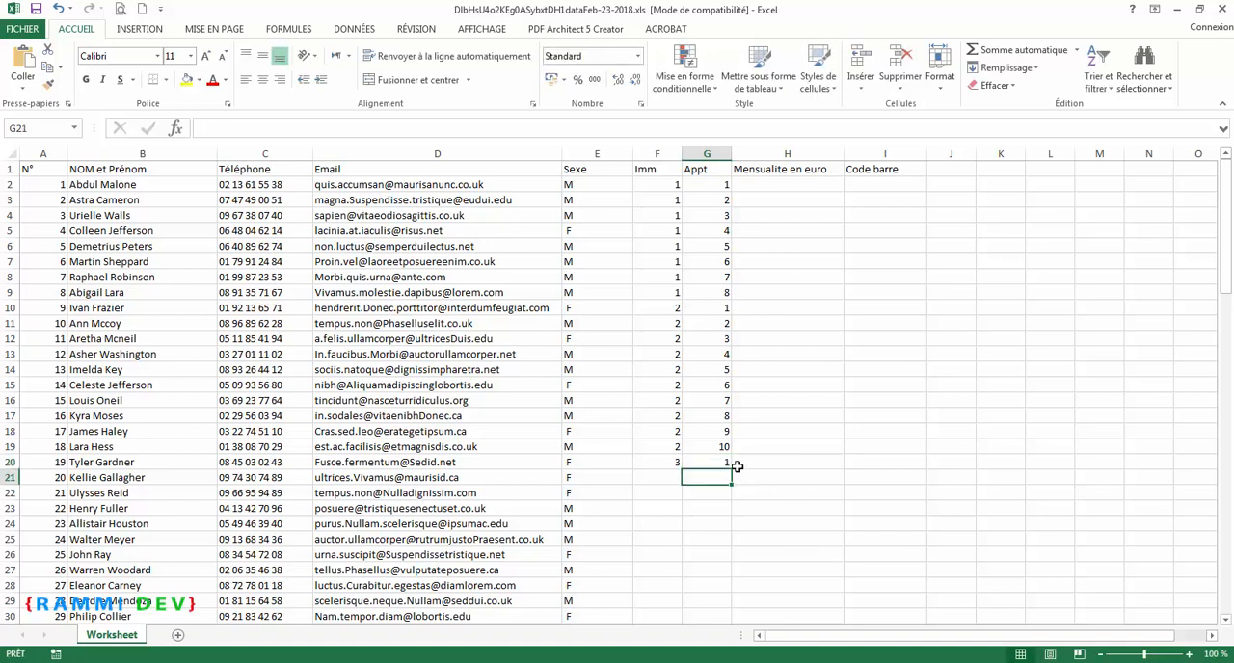
key("Up")
left_click_drag(730, 470, 726, 579)
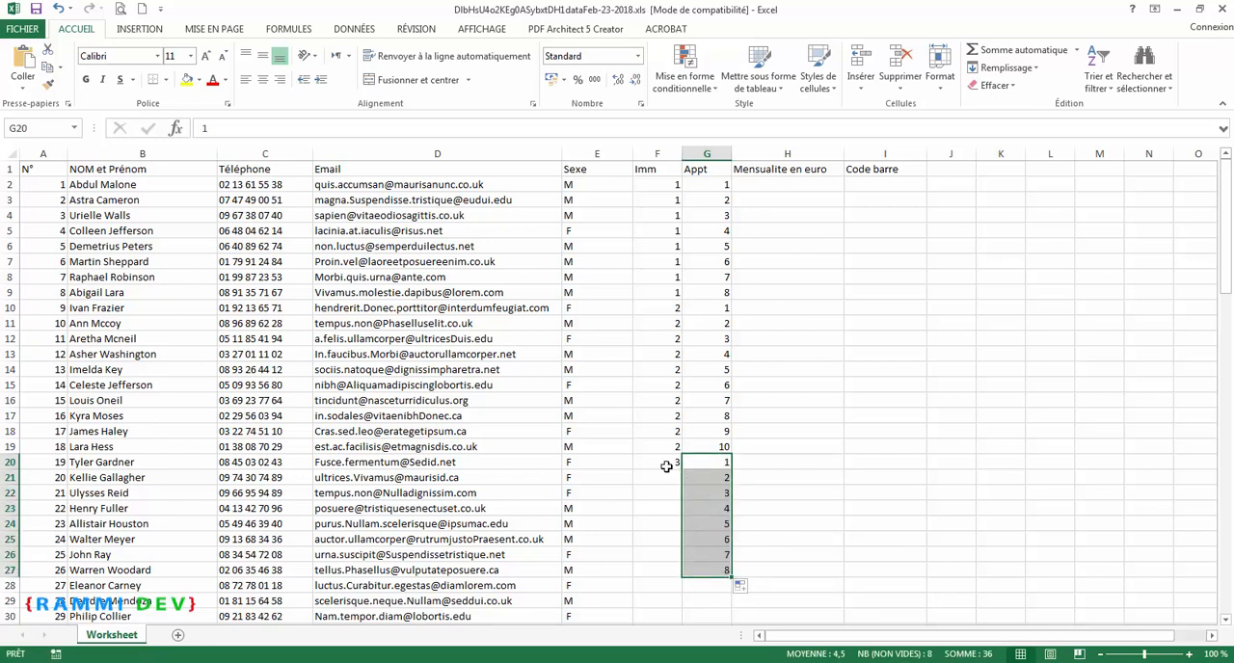
left_click(665, 462)
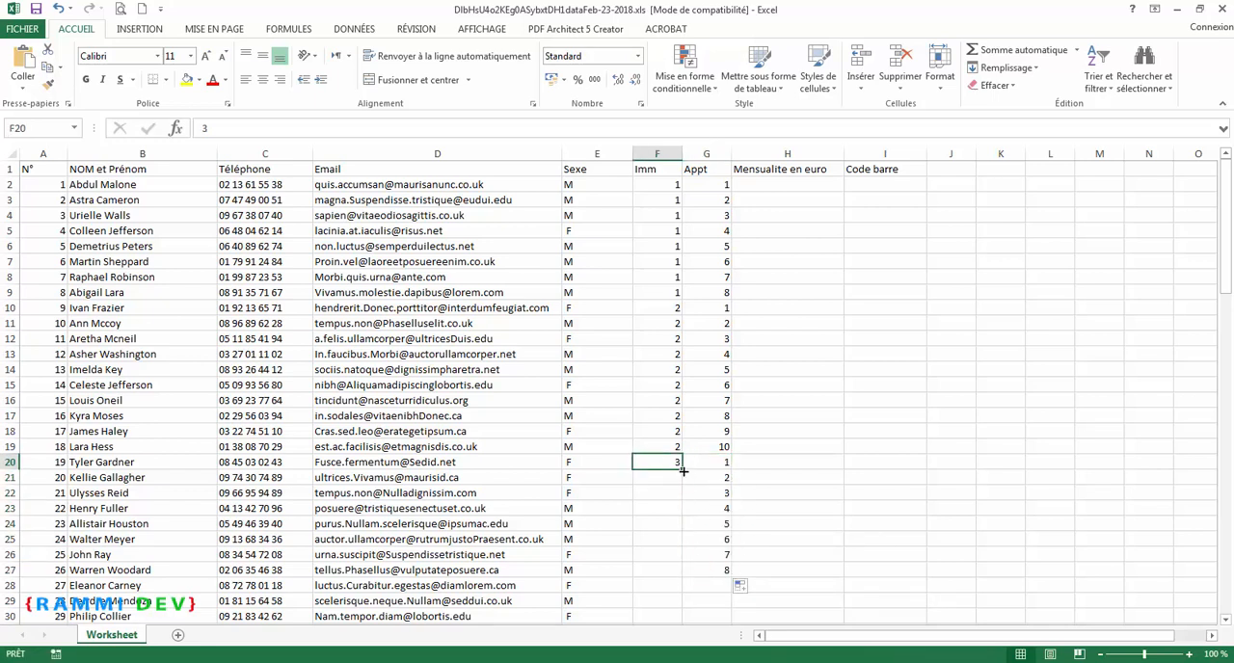
left_click_drag(680, 465, 681, 577)
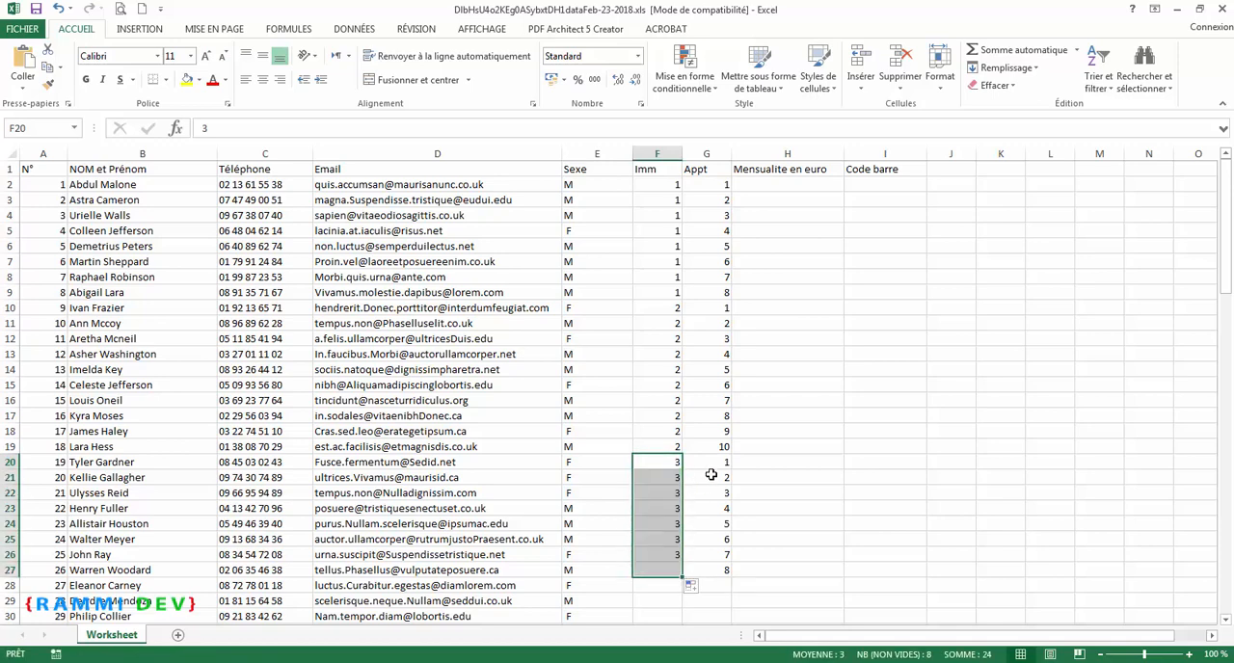
Step: Delete rows 28 to 101 so the list ends with record 26
scroll(709, 474, "down", 2)
scroll(733, 453, "down", 5)
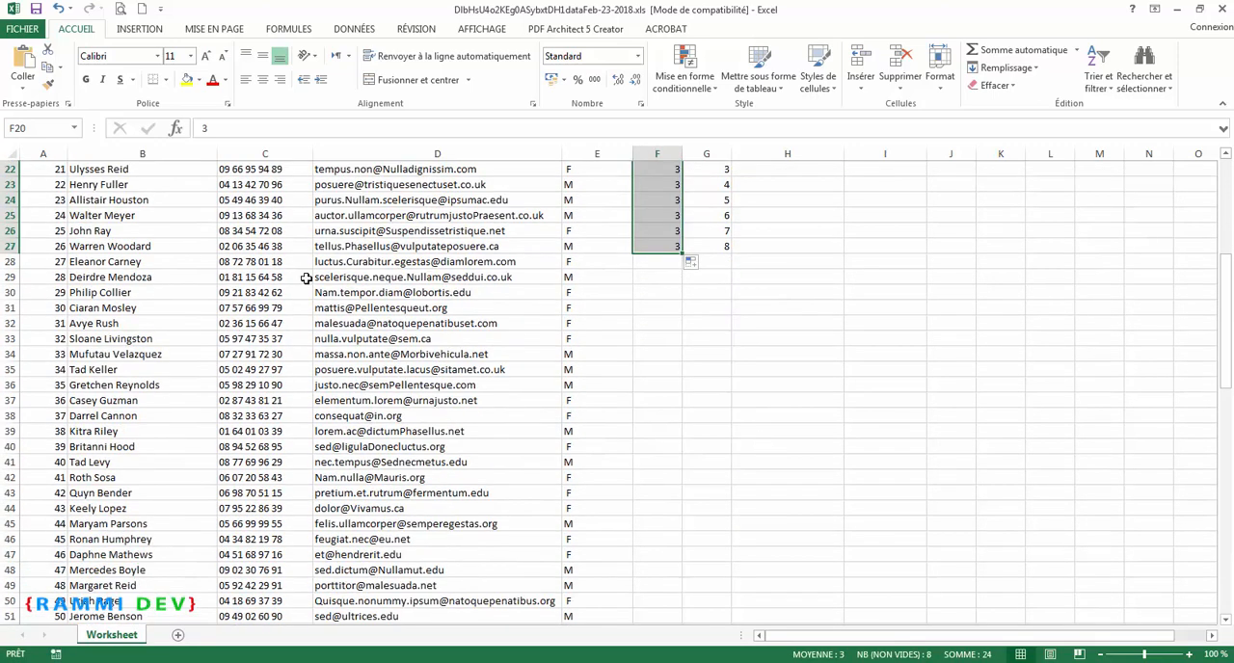
left_click_drag(10, 262, 123, 522)
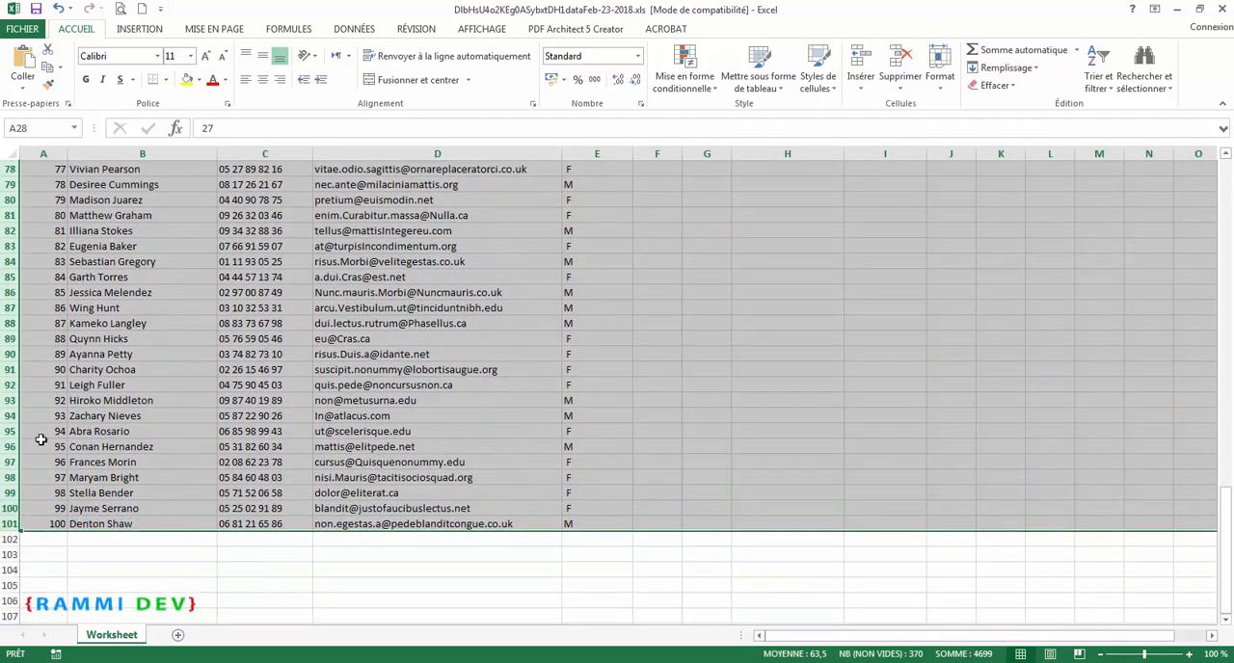
right_click(10, 415)
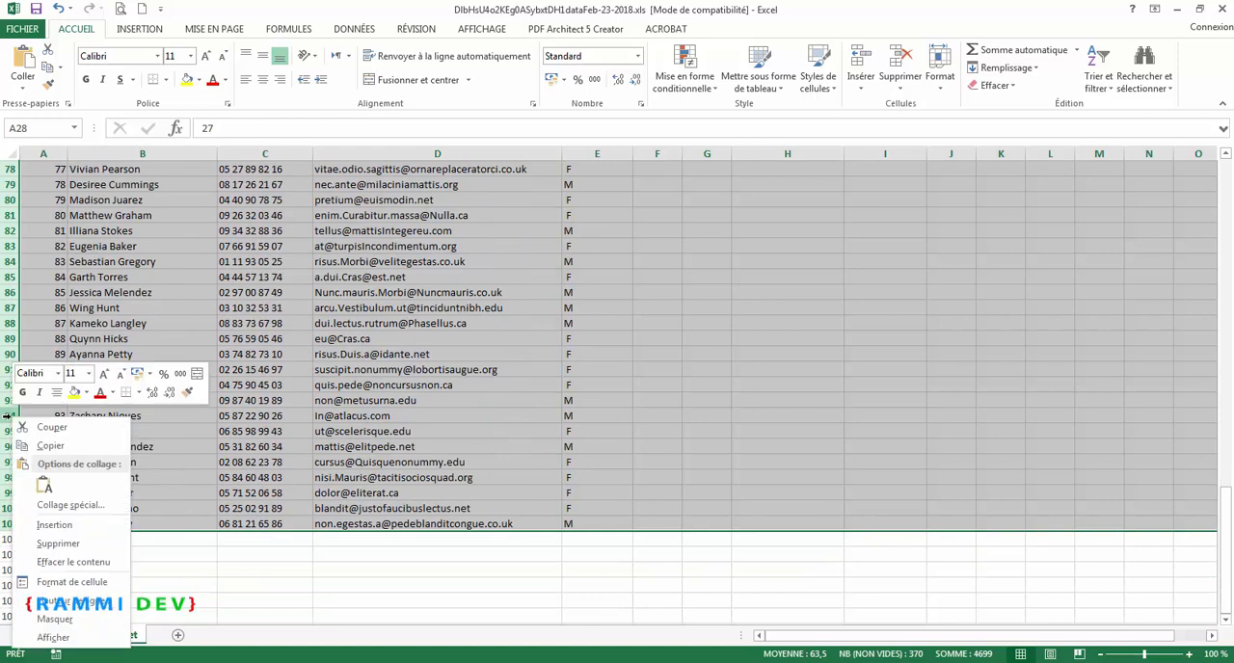
left_click(48, 543)
scroll(275, 430, "up", 4)
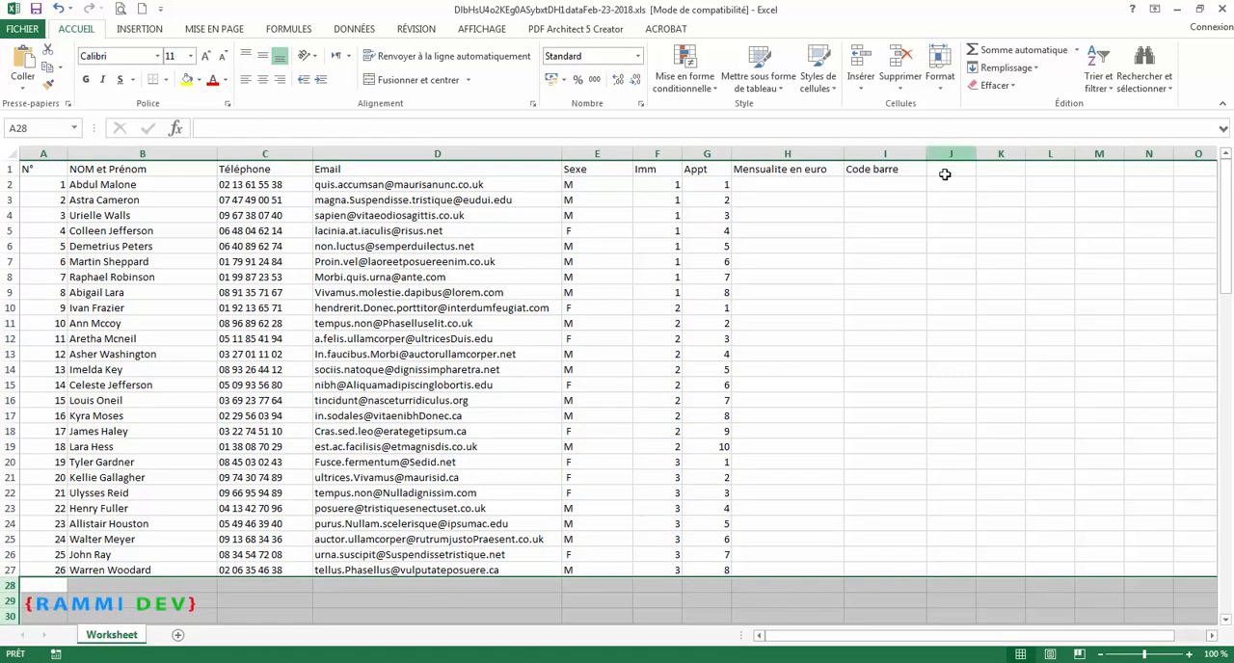
Step: Enter 90 as the monthly fee in H2 and copy it down to H20
left_click(808, 183)
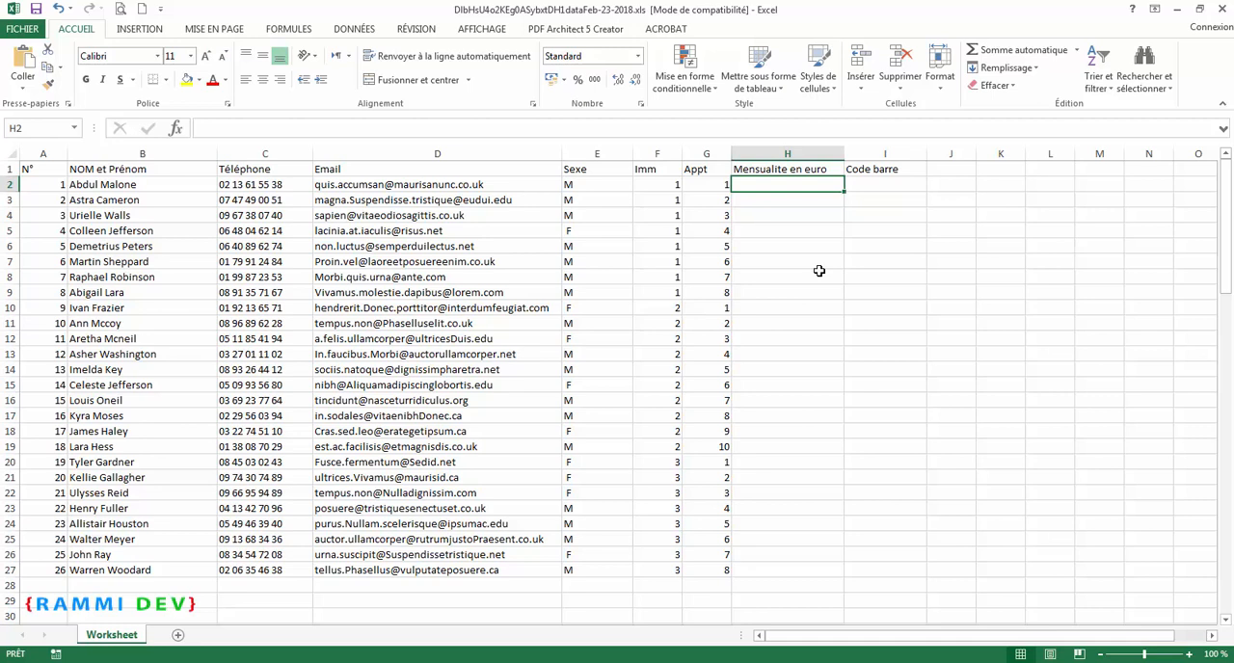
type("100")
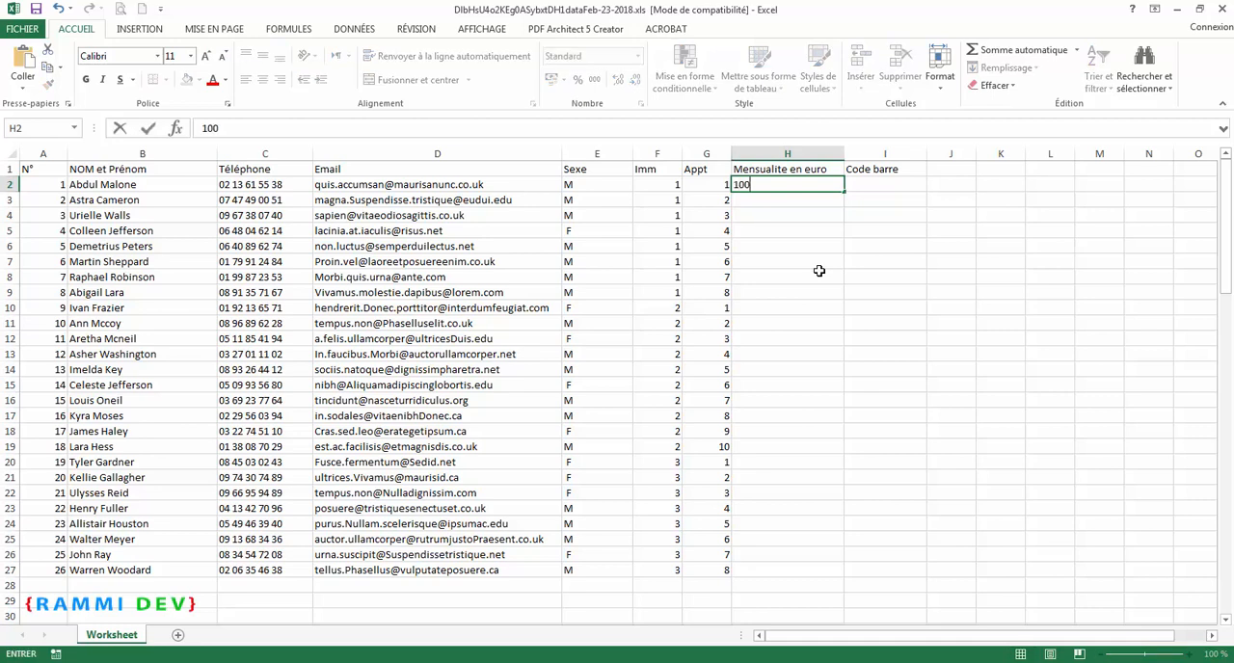
key("BackSpace")
key("BackSpace")
key("Return")
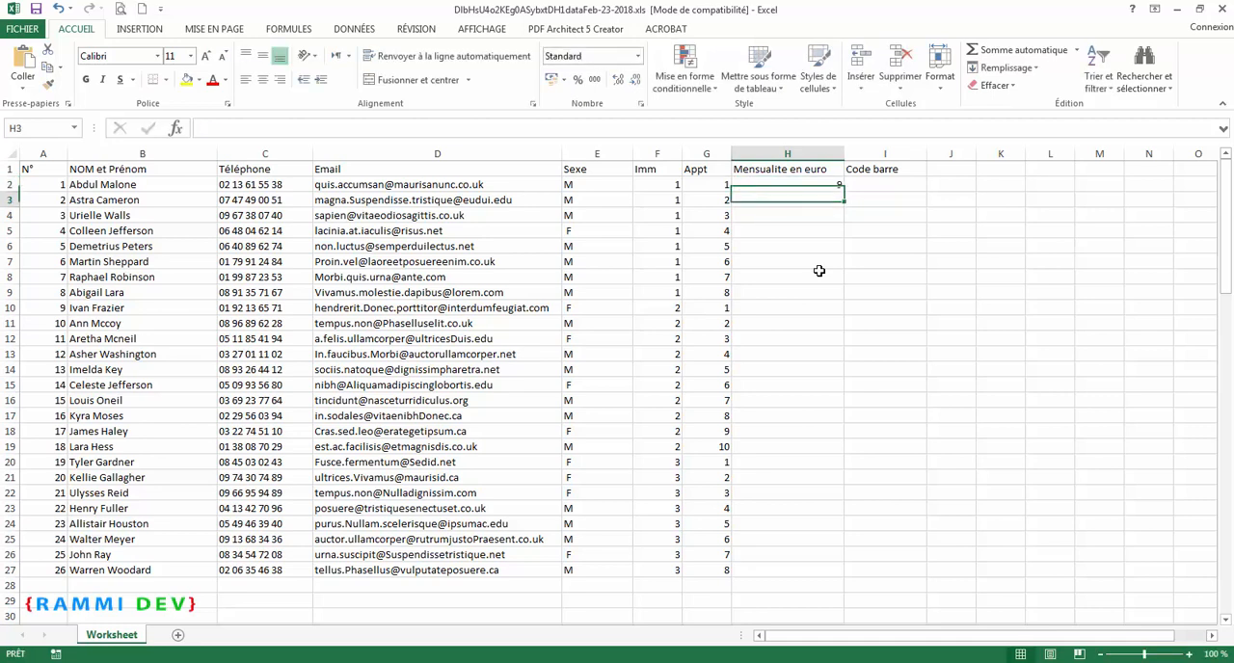
left_click(833, 183)
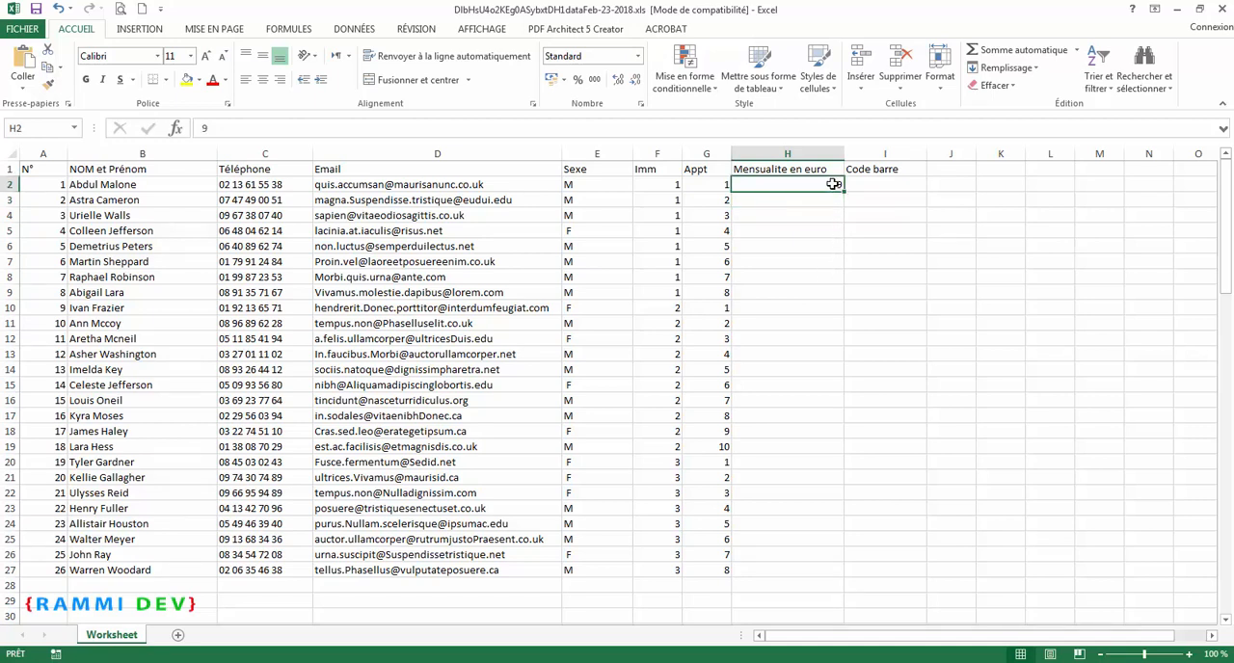
type("90")
key("Return")
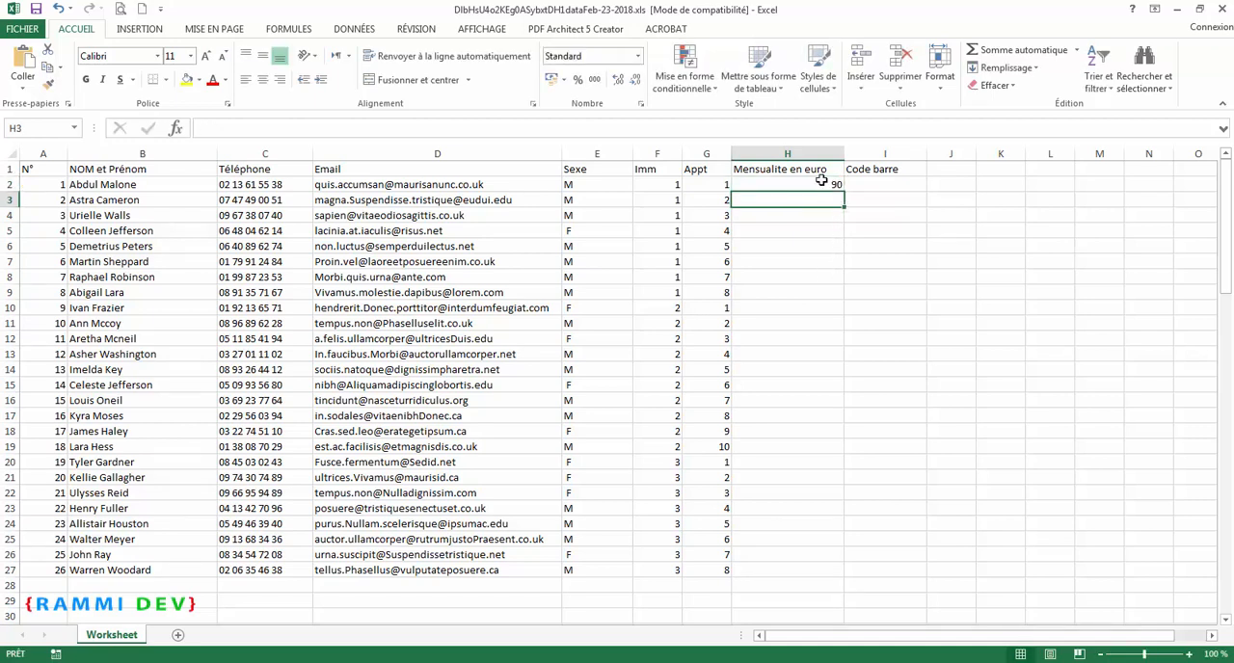
left_click(821, 181)
left_click_drag(843, 192, 824, 472)
Step: Enter 200 as the monthly fee in H21 and copy it down to H27
left_click(796, 481)
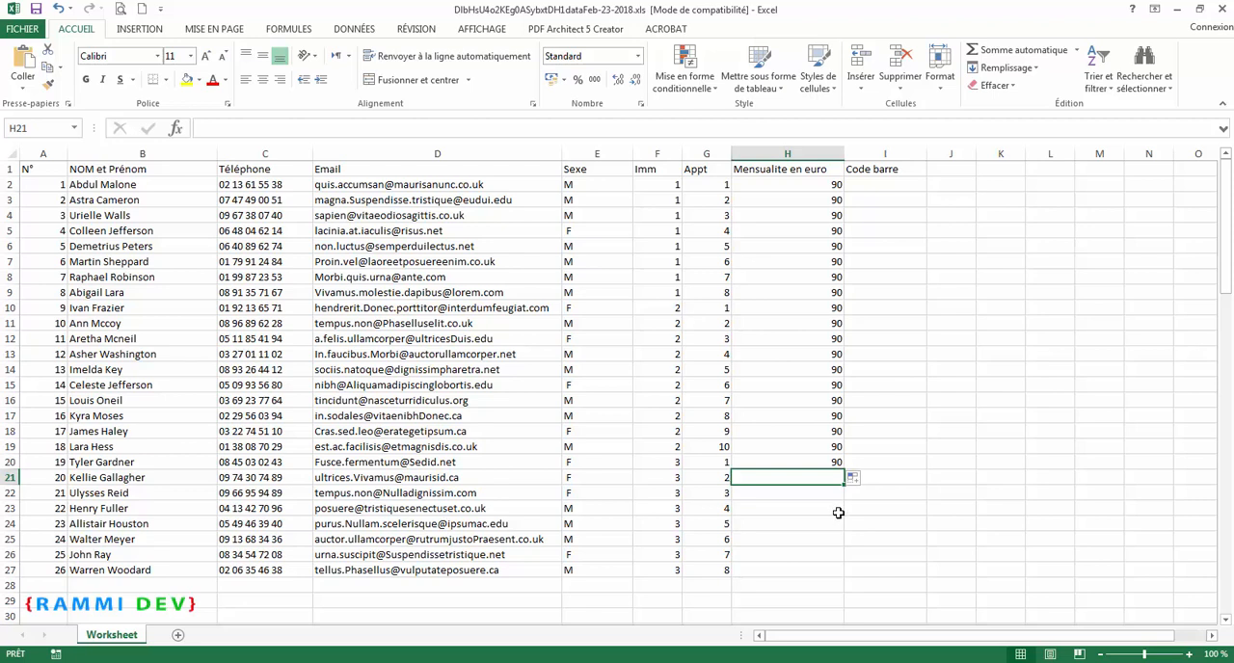
type("200")
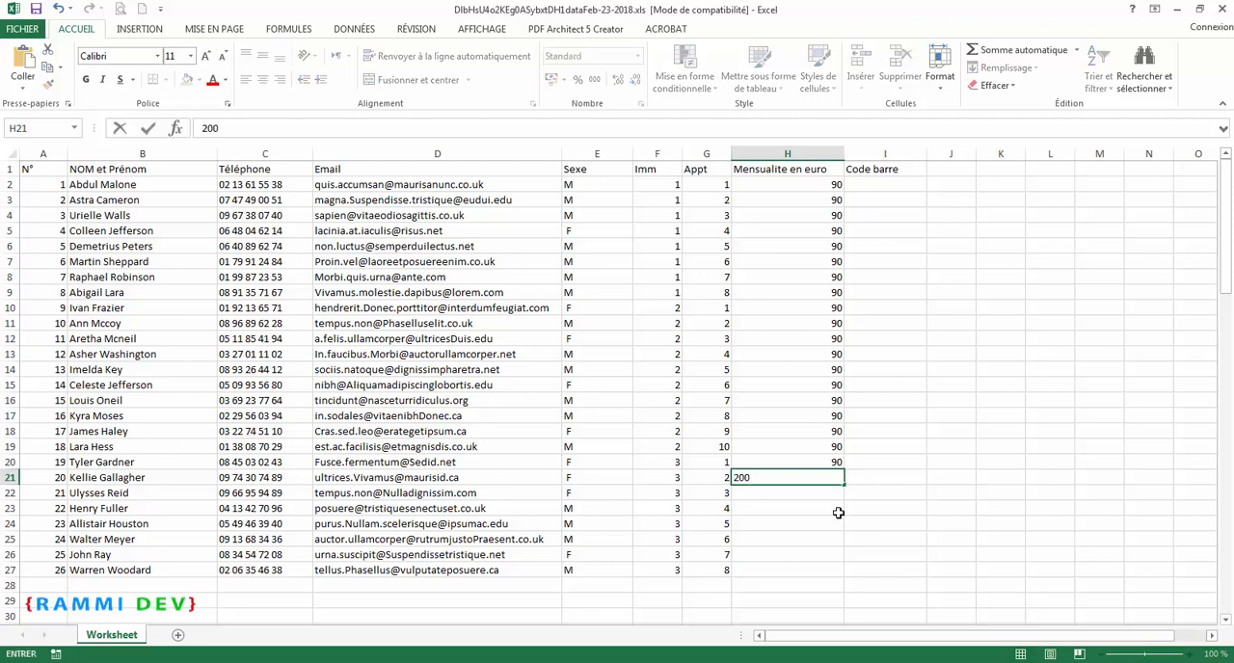
key("Return")
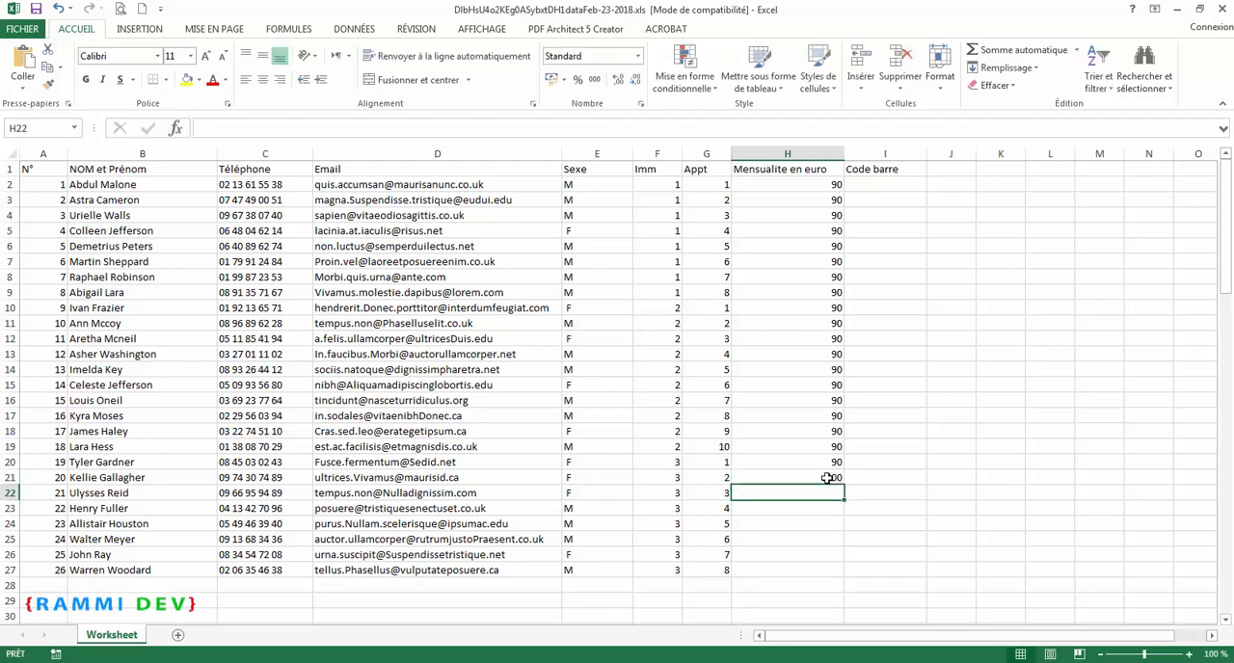
left_click(828, 478)
left_click_drag(842, 485, 845, 573)
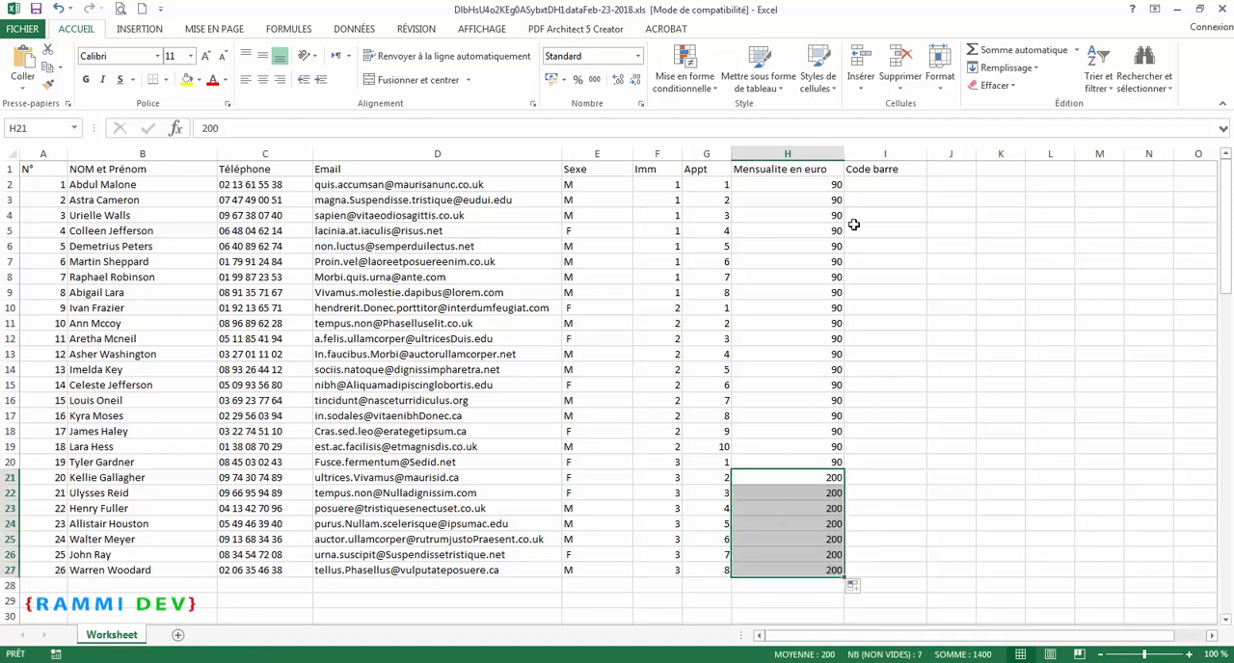
Step: Convert the range A1:I27 into a table, using the first row as headers
left_click(870, 185)
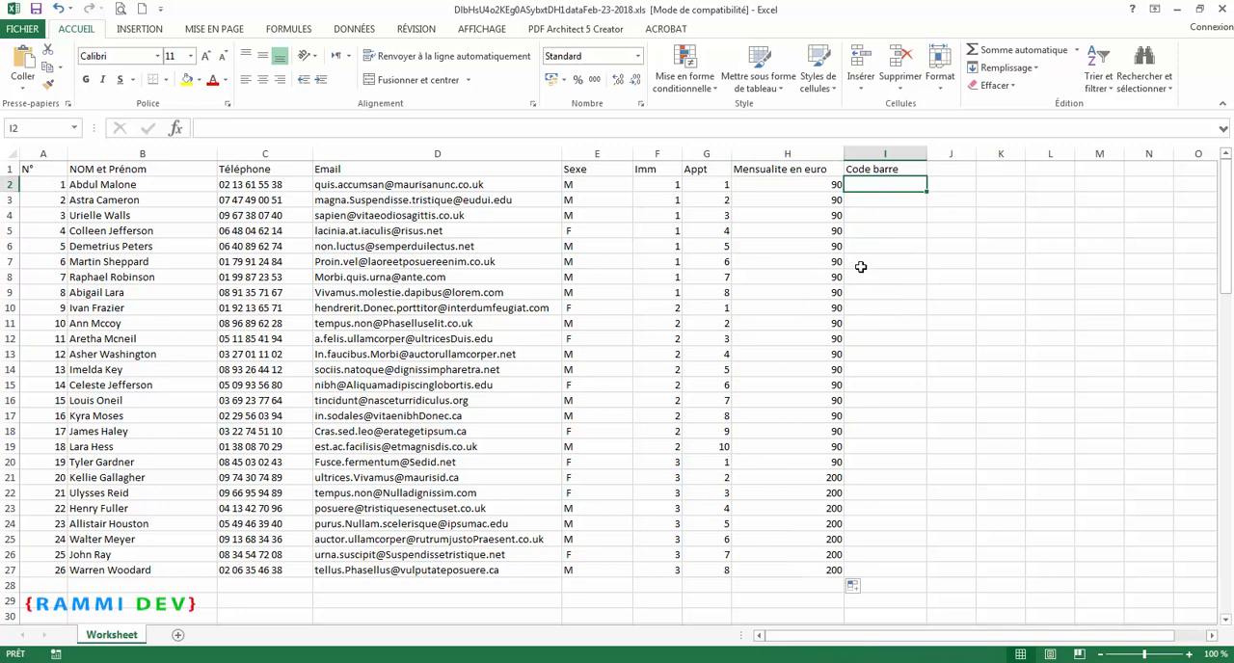
left_click(49, 170)
left_click_drag(43, 169, 875, 575)
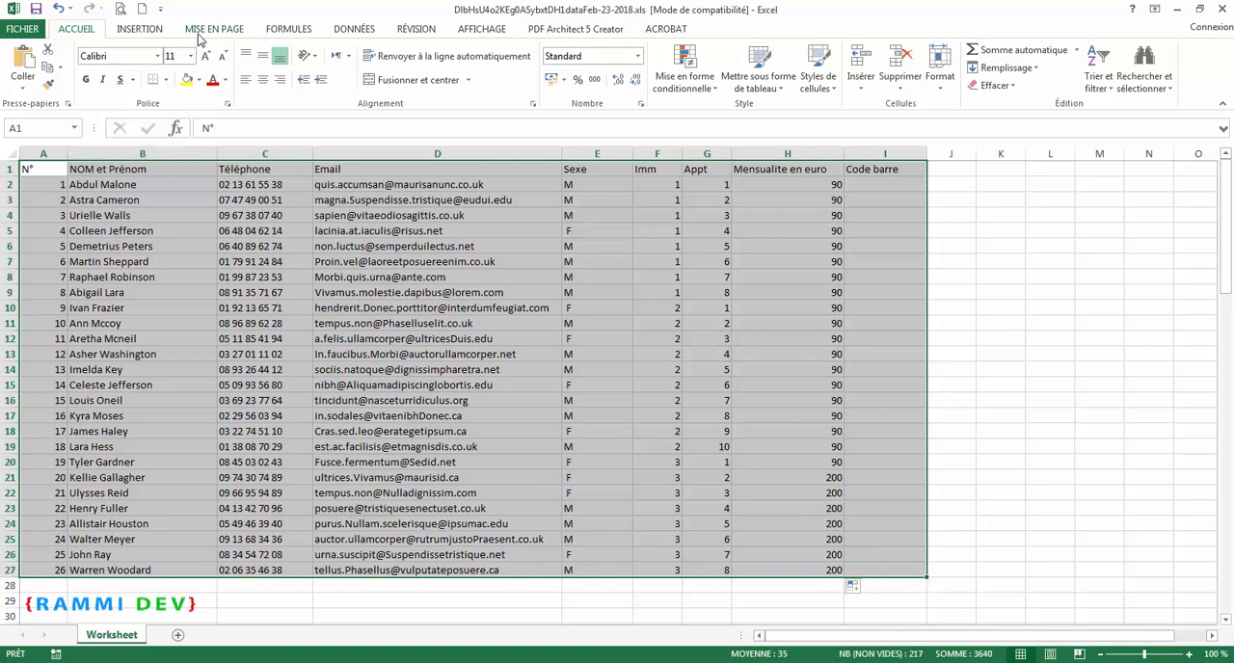
left_click(140, 29)
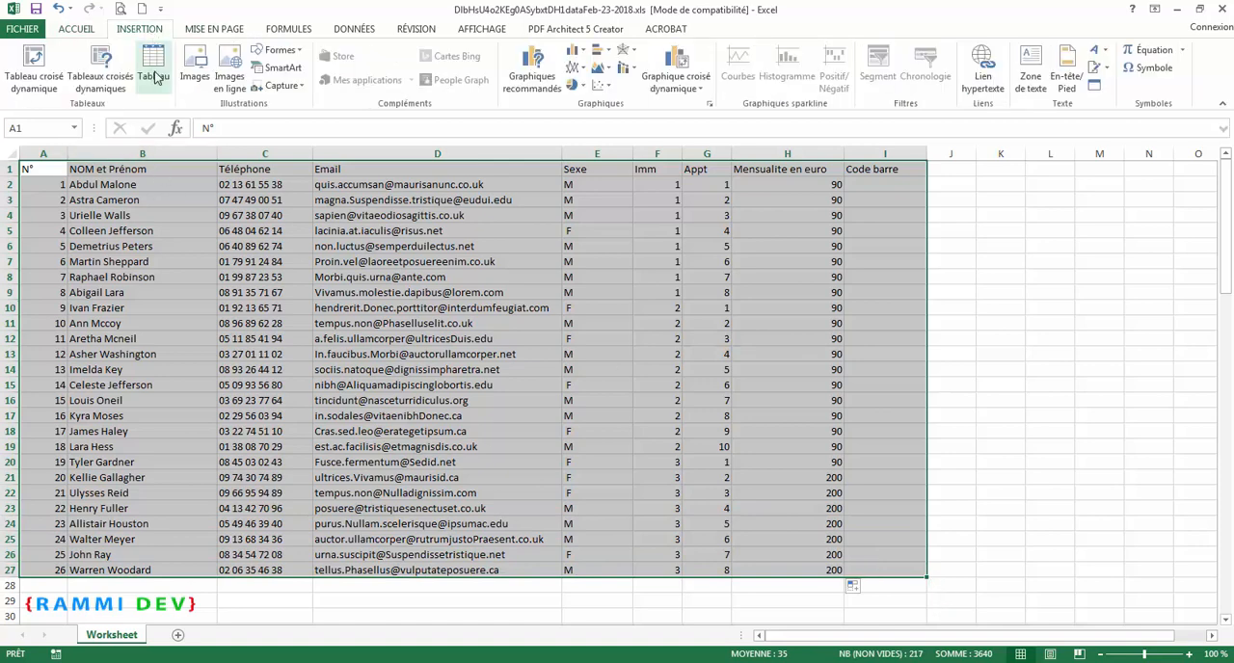
left_click(158, 75)
left_click(416, 408)
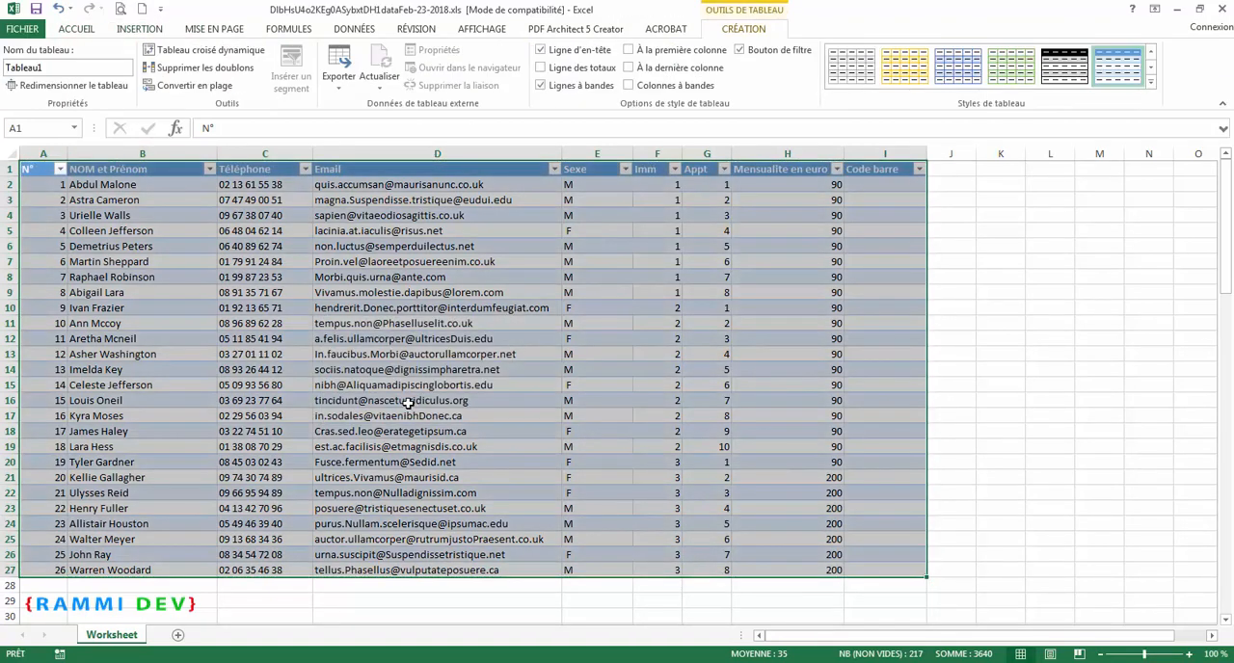
Step: Narrow the Sexe column and widen the Code barre column
left_click(867, 185)
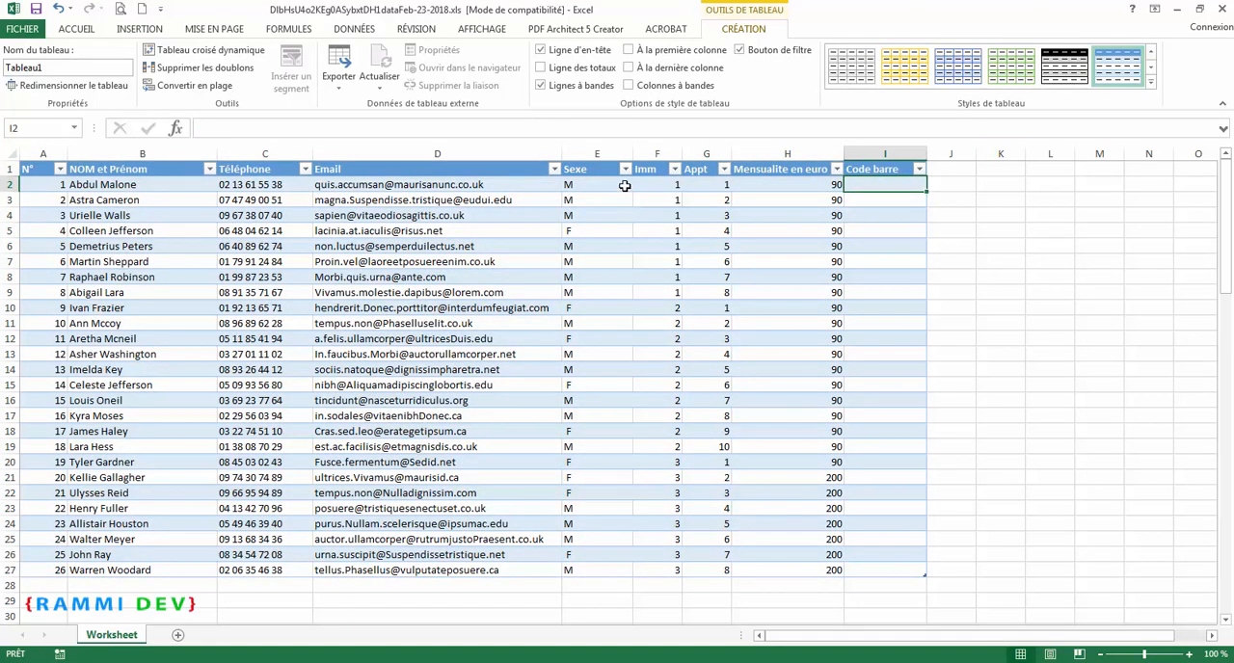
left_click_drag(633, 154, 598, 154)
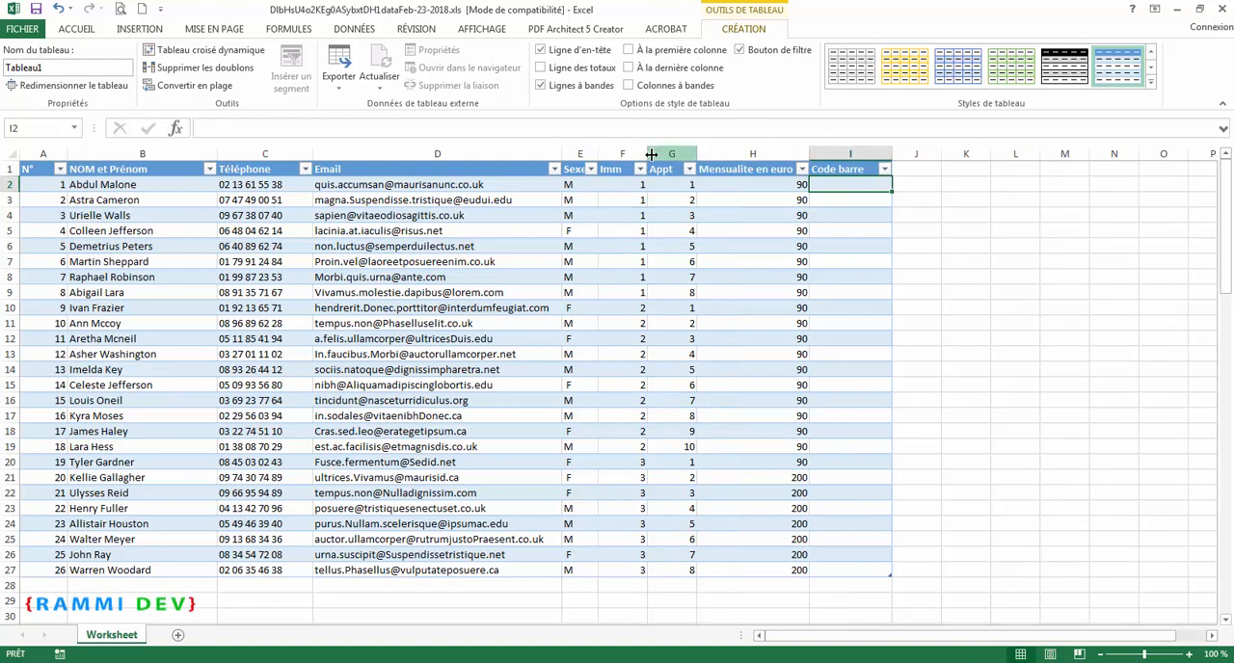
left_click_drag(892, 150, 932, 152)
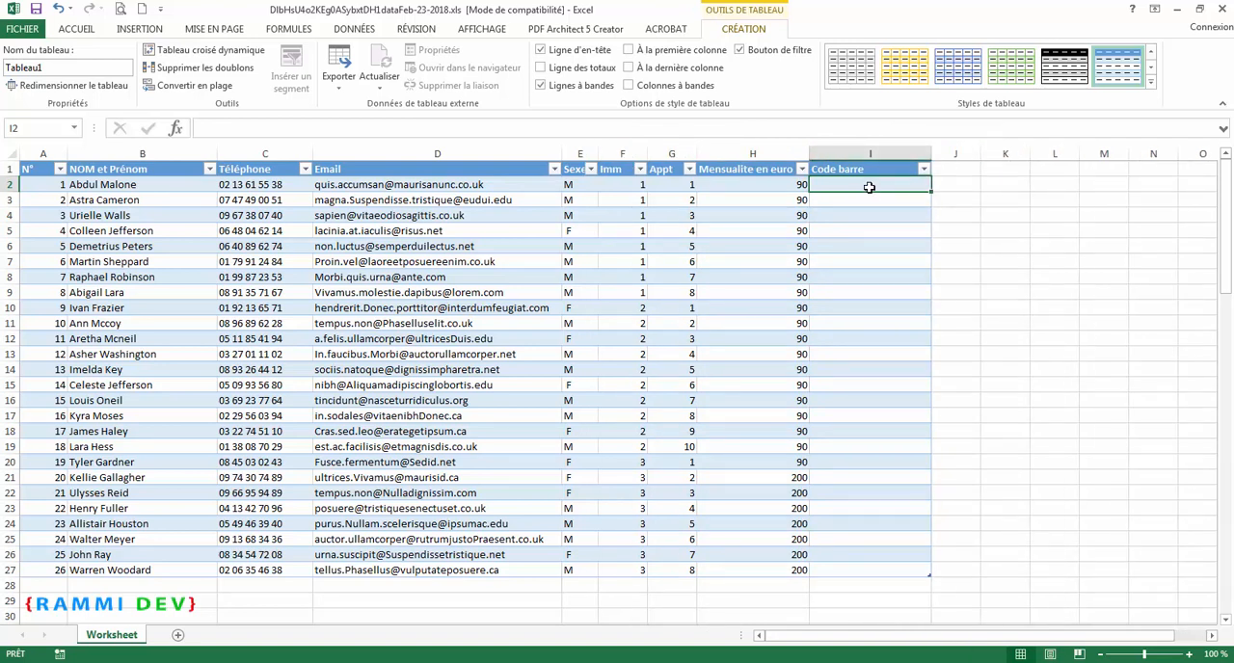
type("=")
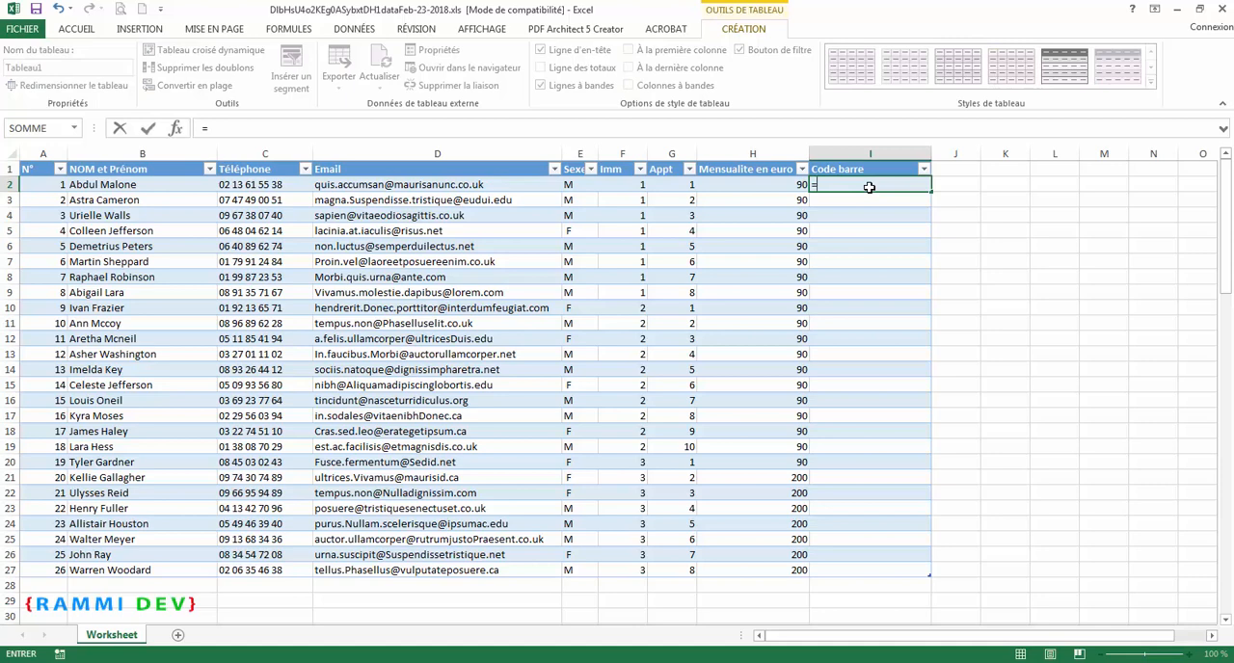
type("concate")
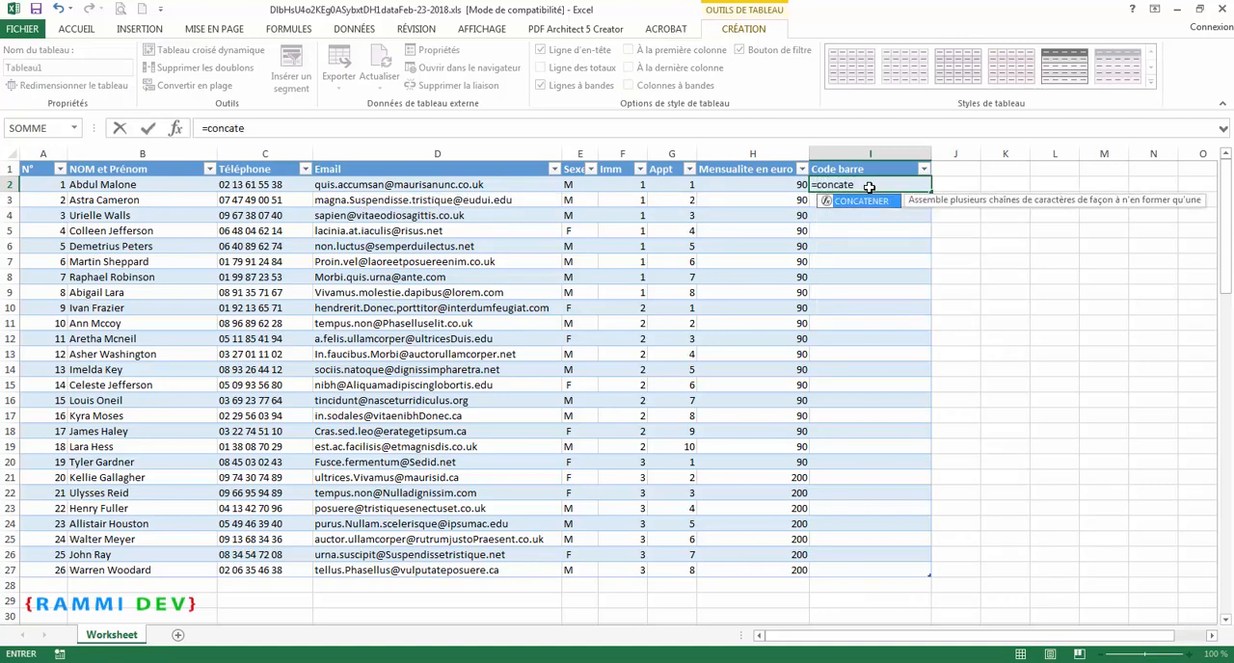
key("Return")
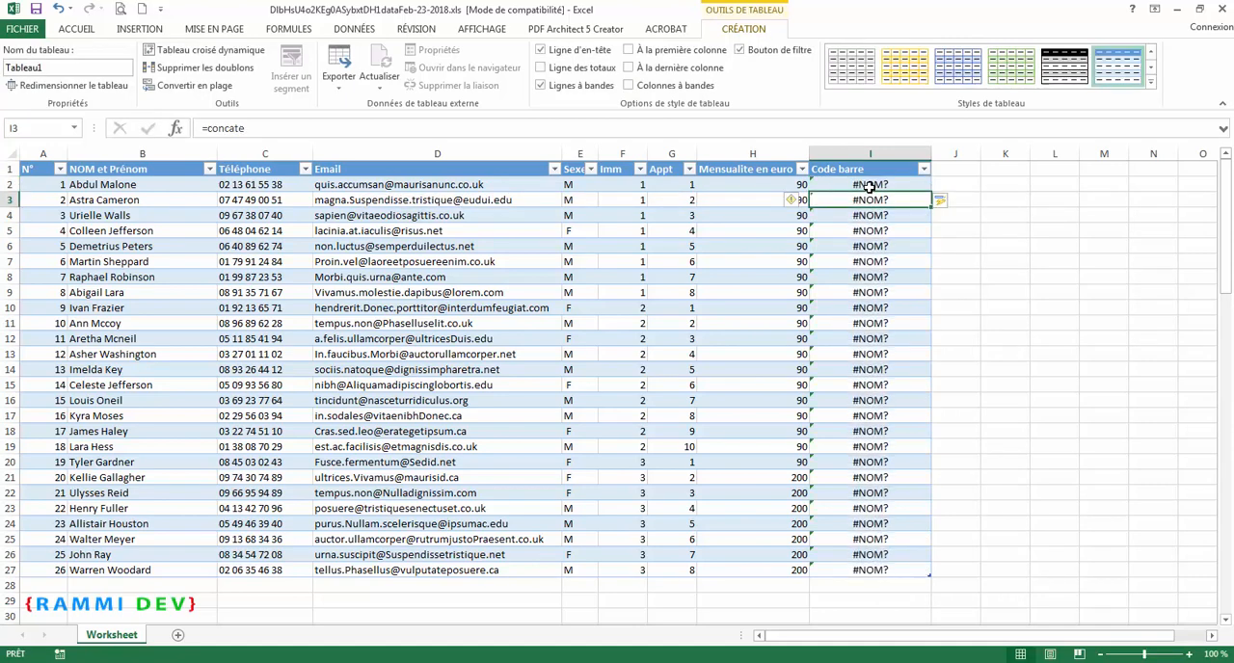
left_click(870, 187)
double_click(870, 187)
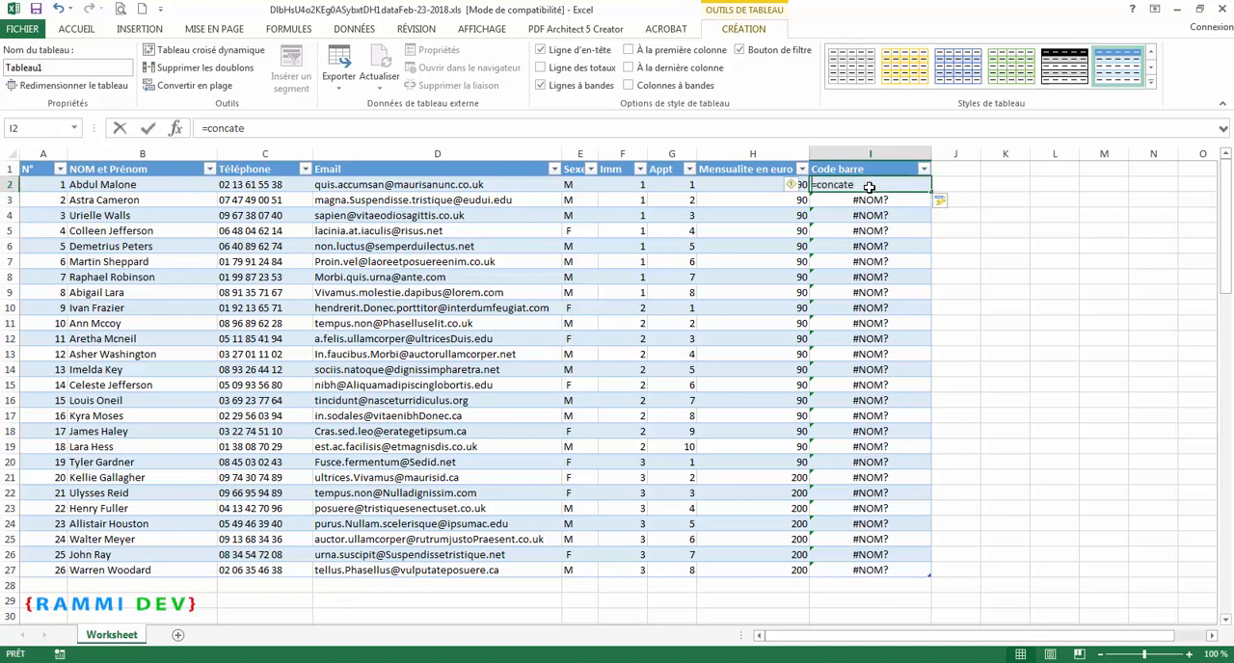
key("BackSpace")
key("BackSpace")
key("BackSpace")
key("BackSpace")
key("BackSpace")
key("BackSpace")
key("BackSpace")
Step: Enter the formula =CONCATENER("2018";"0") in the first Code barre cell, I2
type("c")
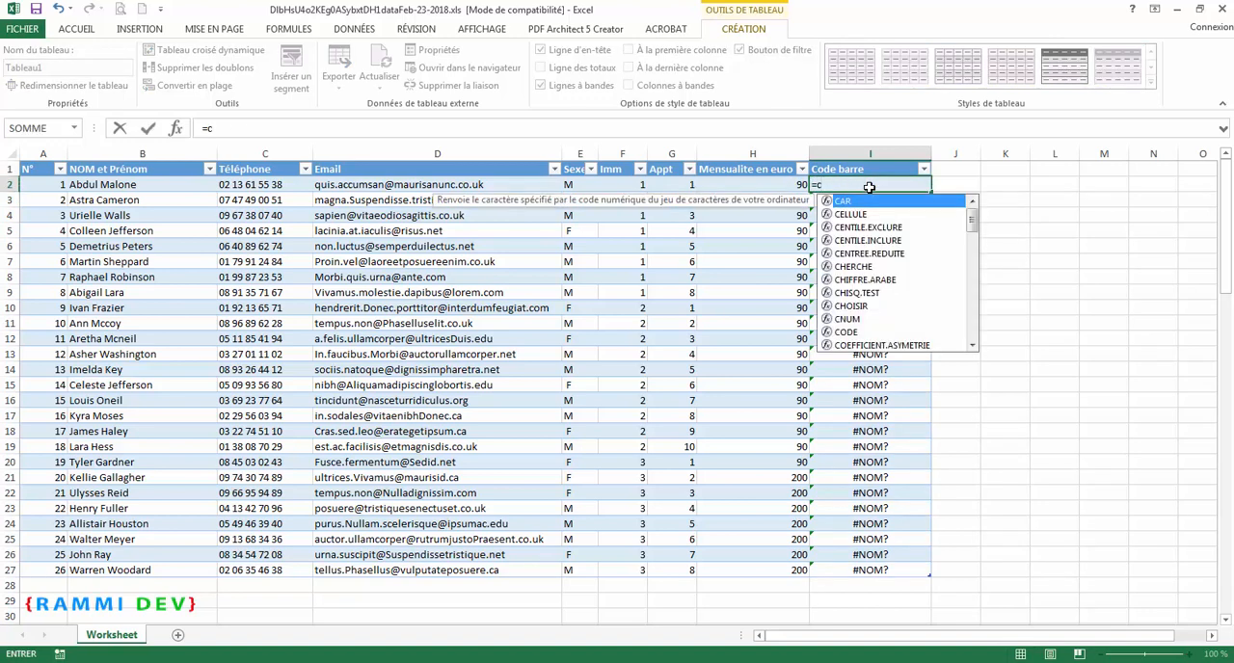
type("onc")
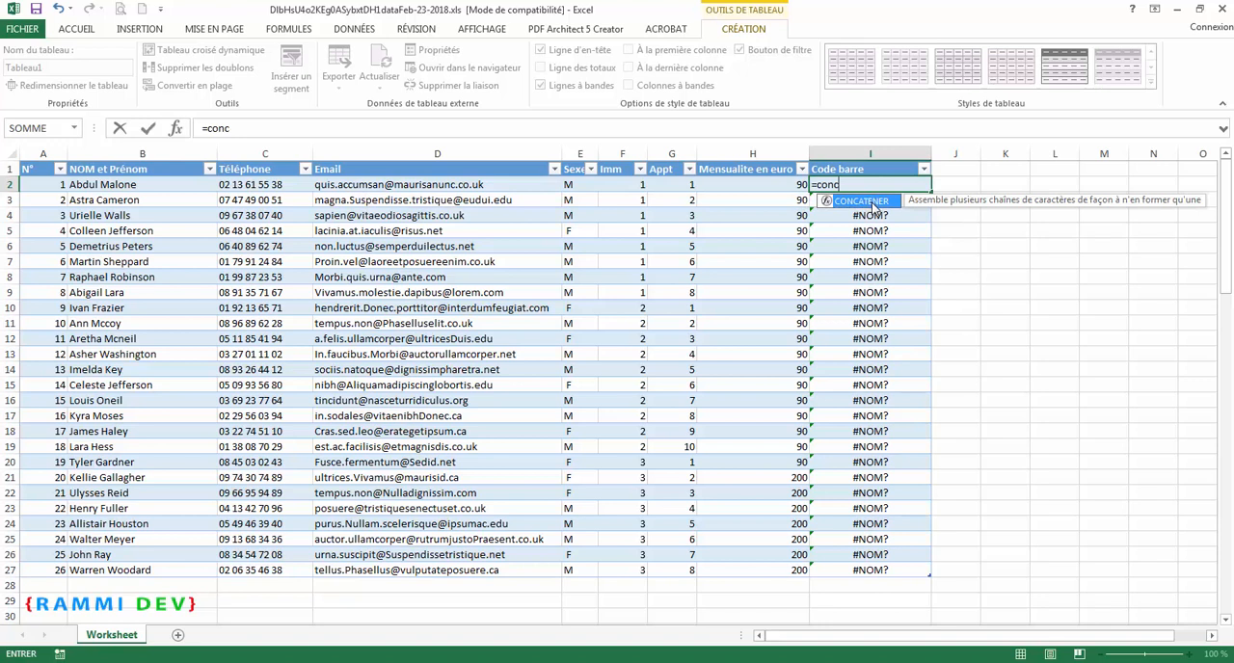
double_click(863, 201)
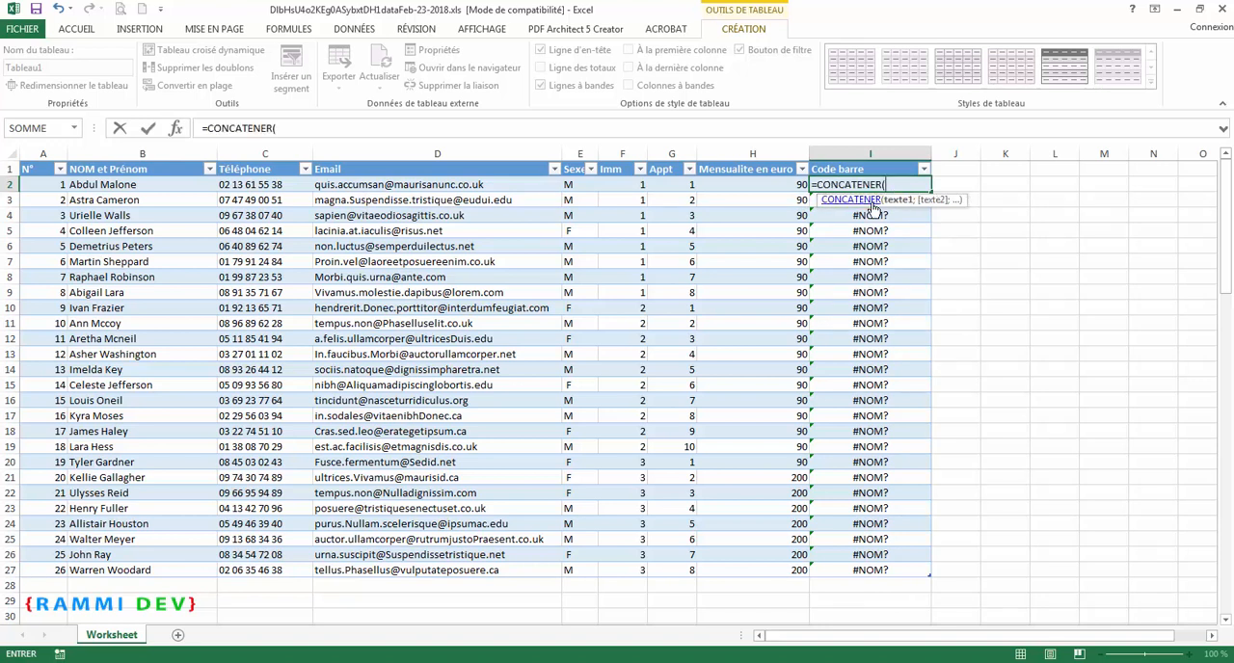
type("\"2018")
type(";\"0")
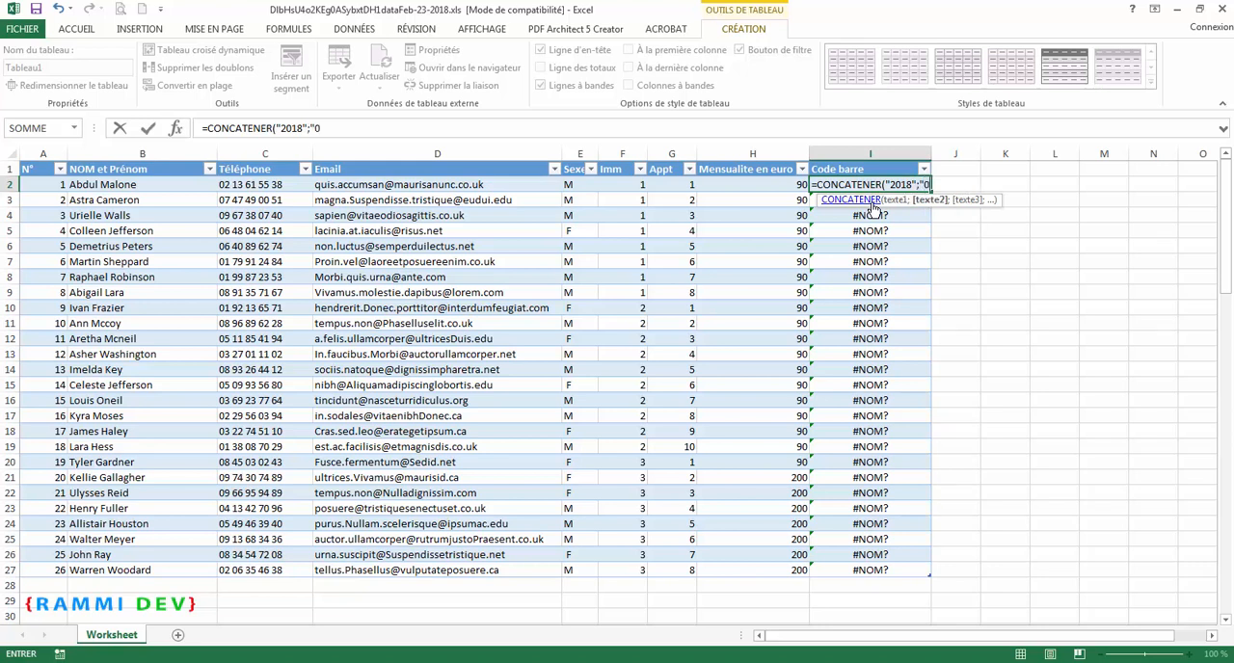
type("\")")
key("Left")
type("1")
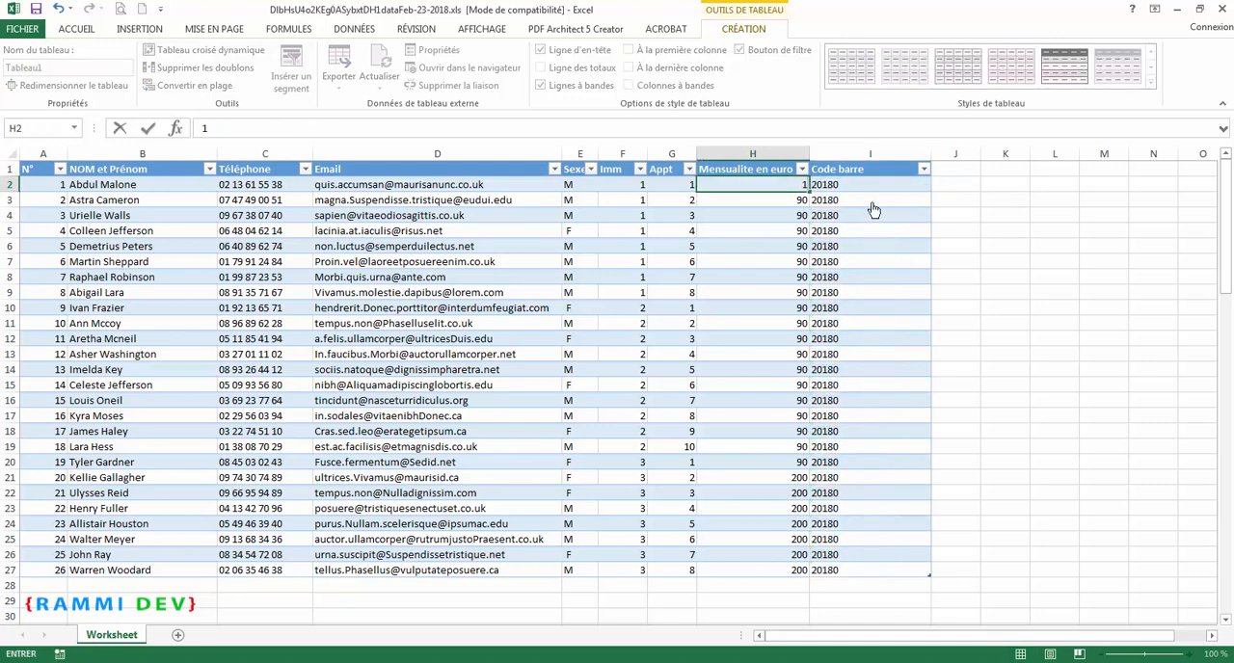
Step: Extend the first Code barre formula in I2 to =CONCATENER("2018";"01";F2;G2;H2) and narrow the Code barre column
left_click(879, 185)
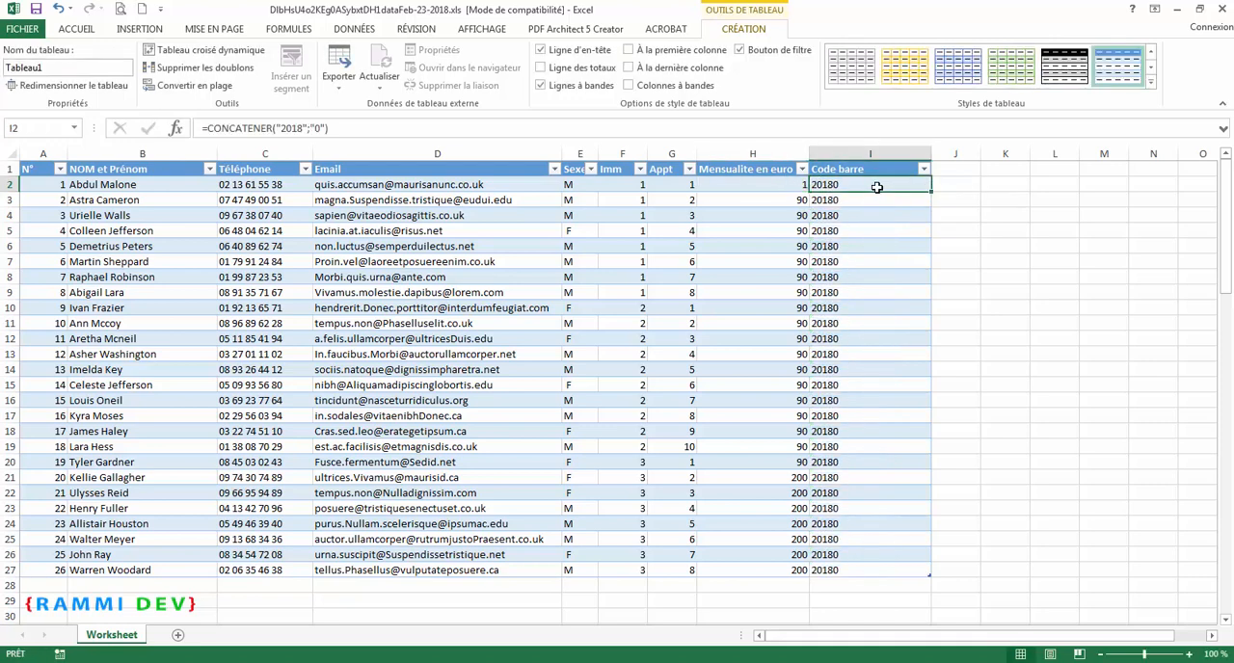
left_click(327, 128)
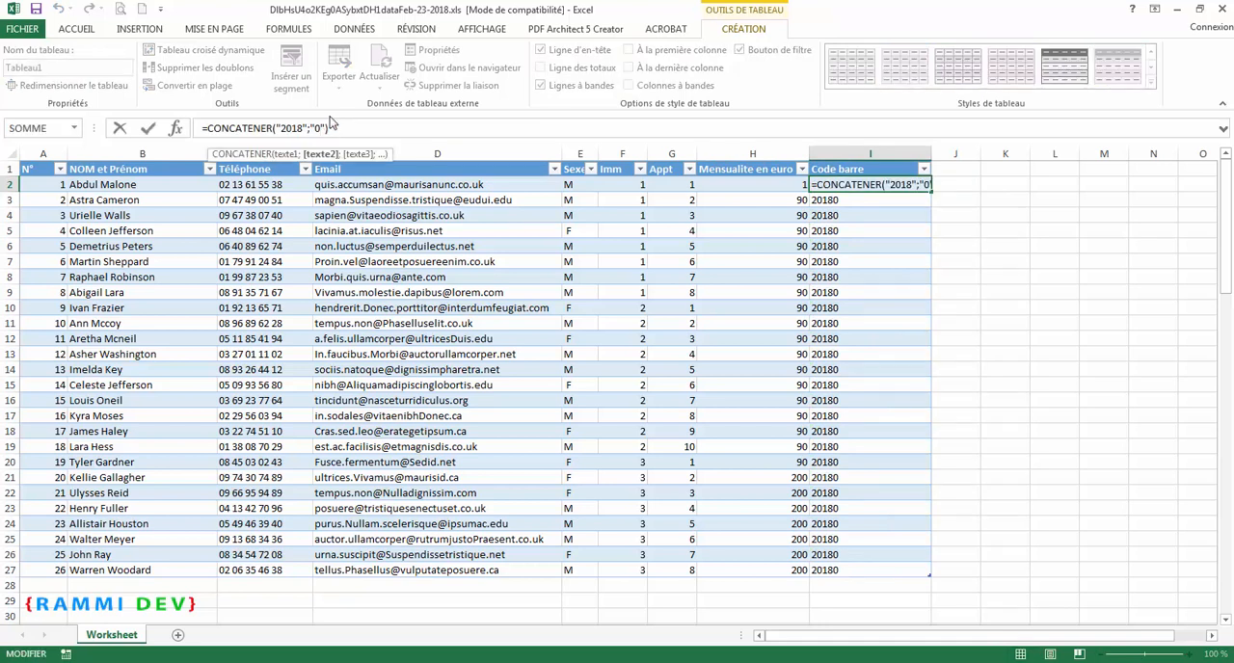
type("1\"")
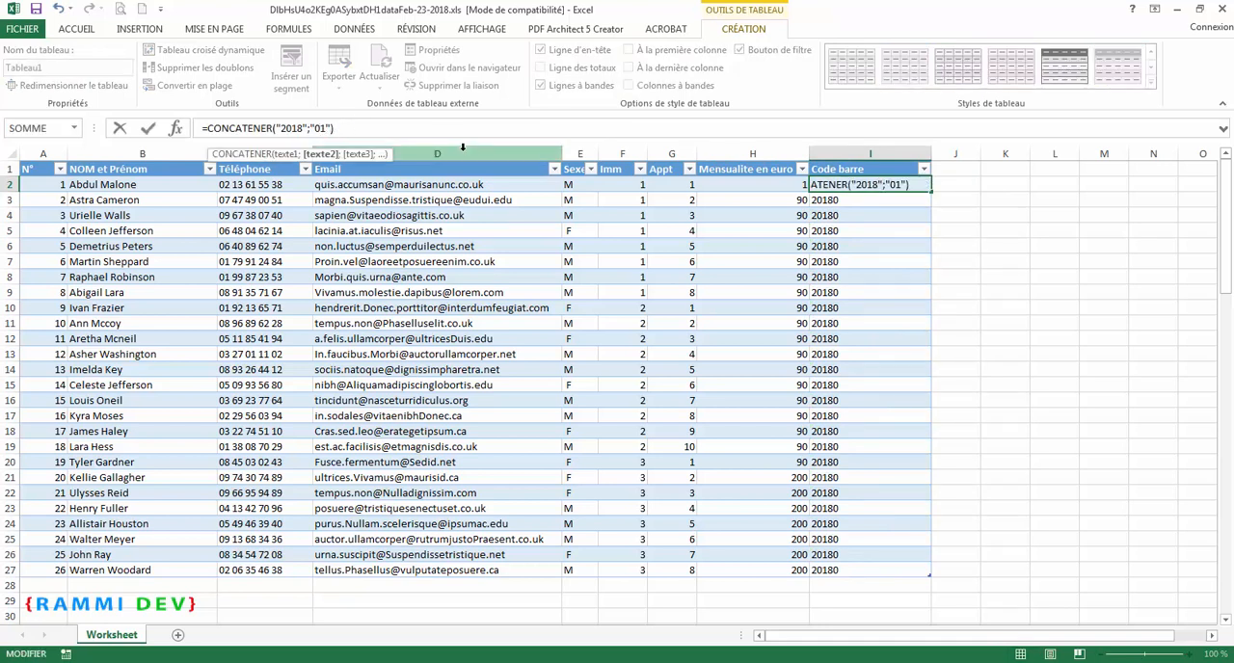
type(";")
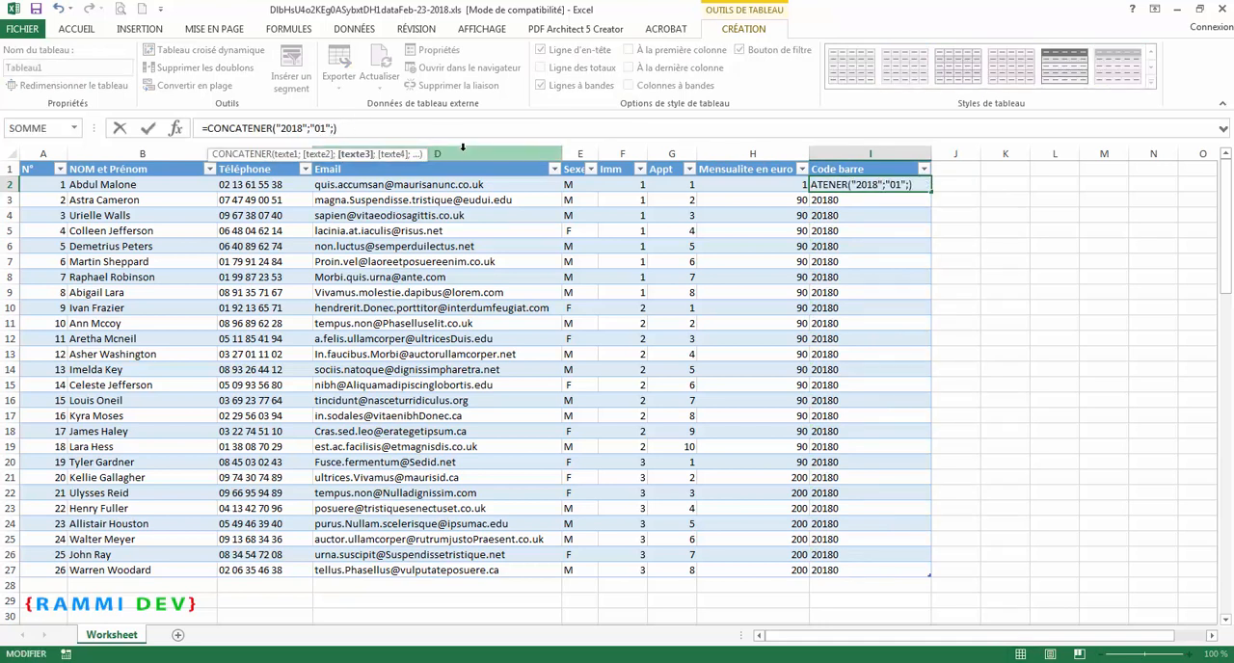
left_click(626, 183)
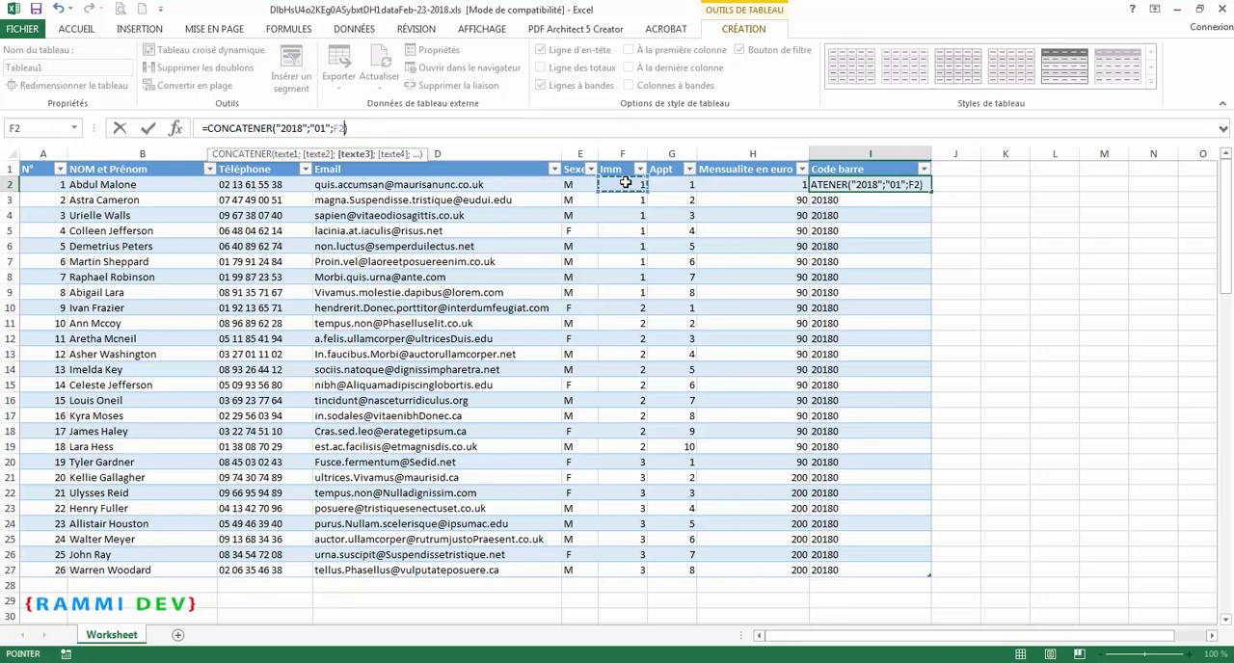
type(";")
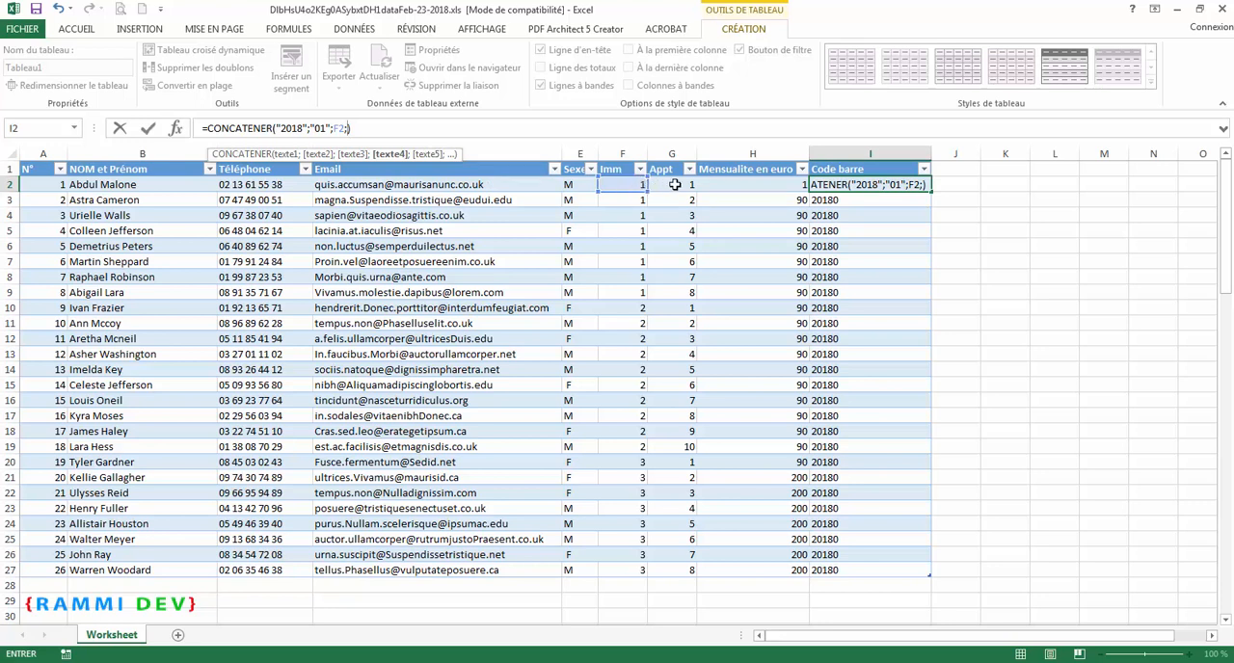
left_click(674, 184)
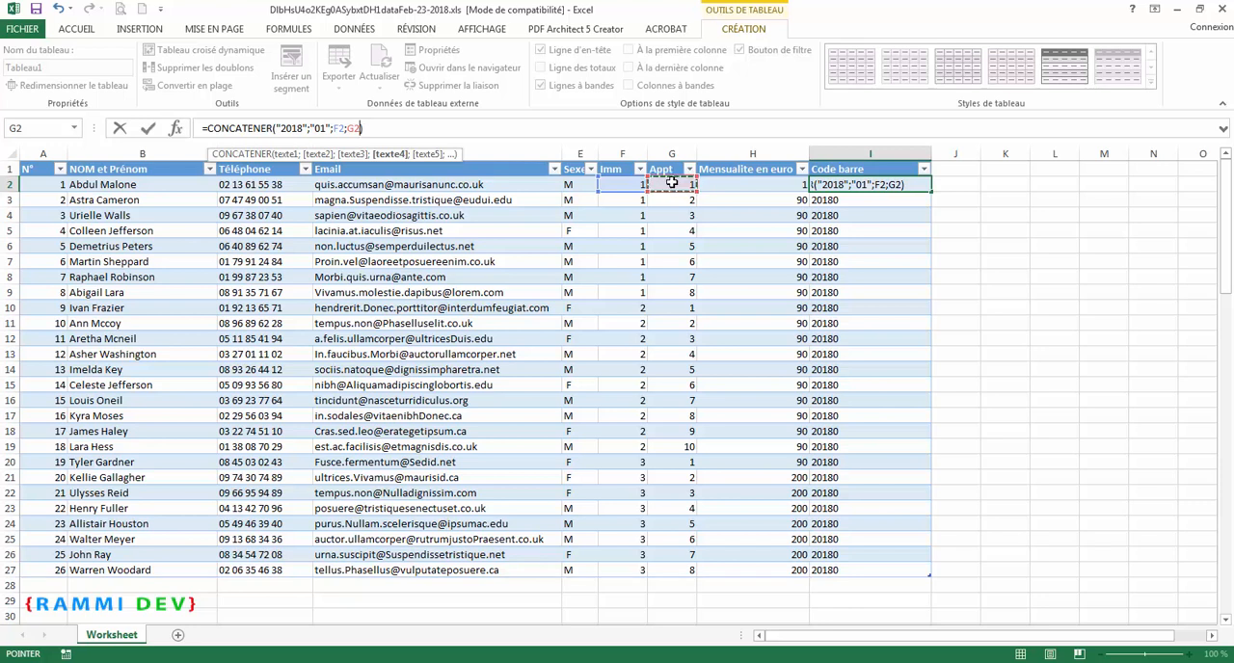
type(";")
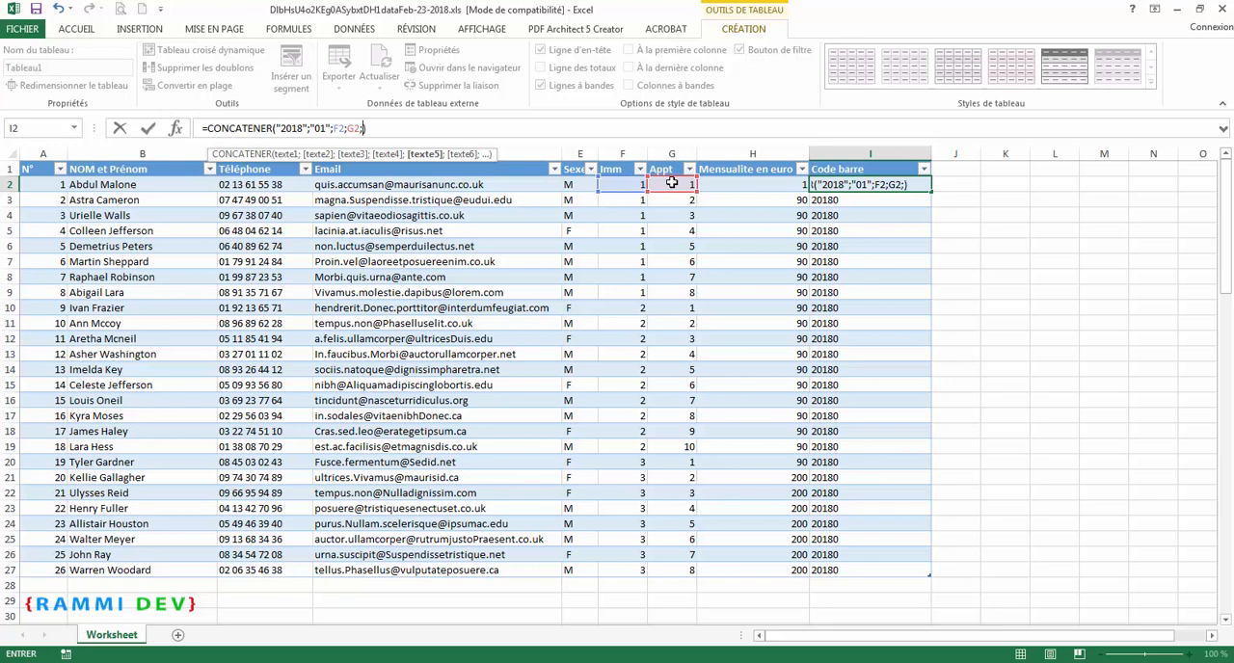
left_click(737, 189)
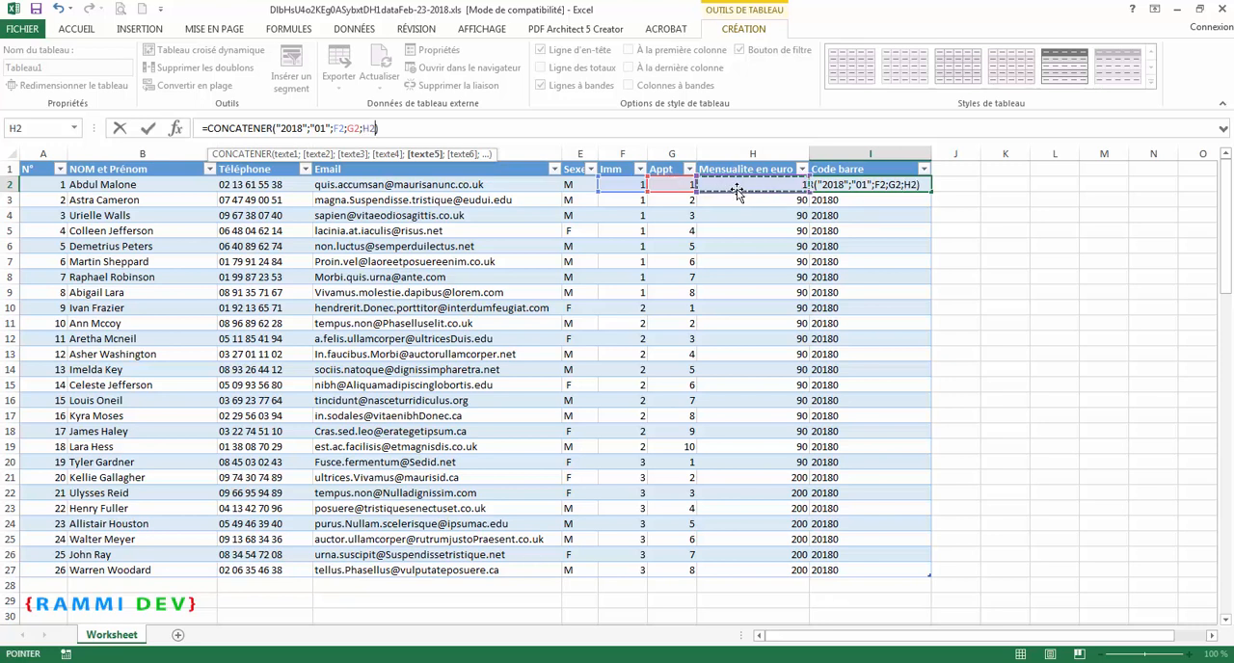
key("Return")
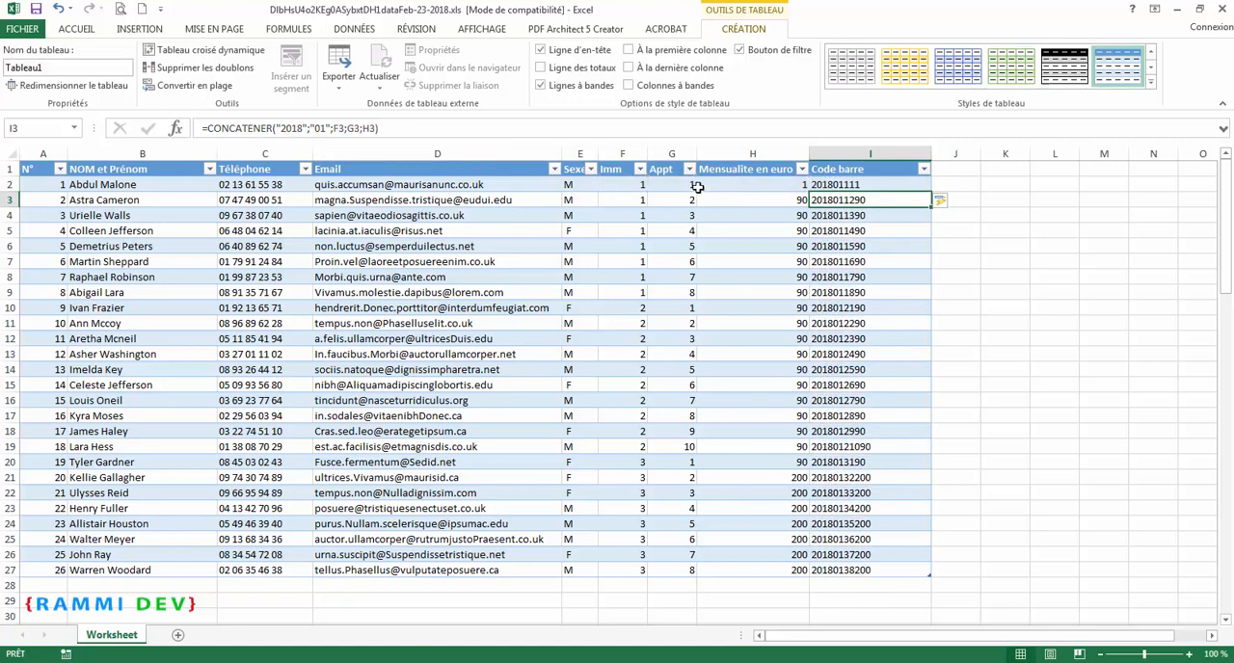
left_click(875, 186)
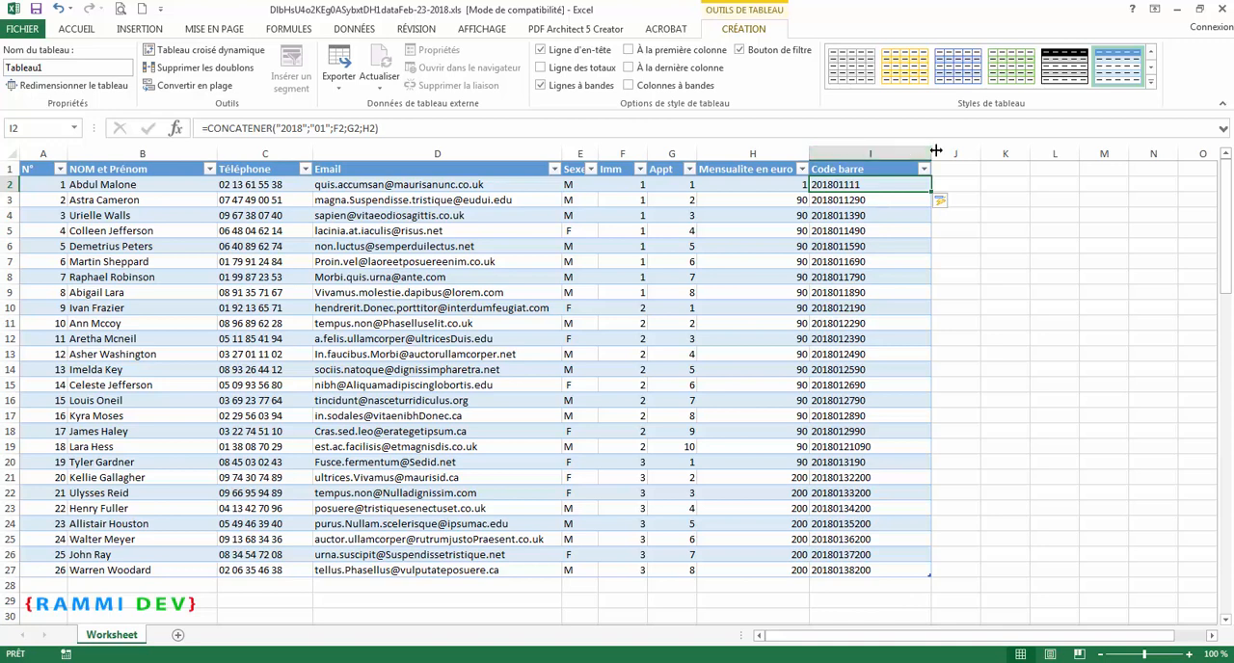
left_click_drag(931, 151, 895, 151)
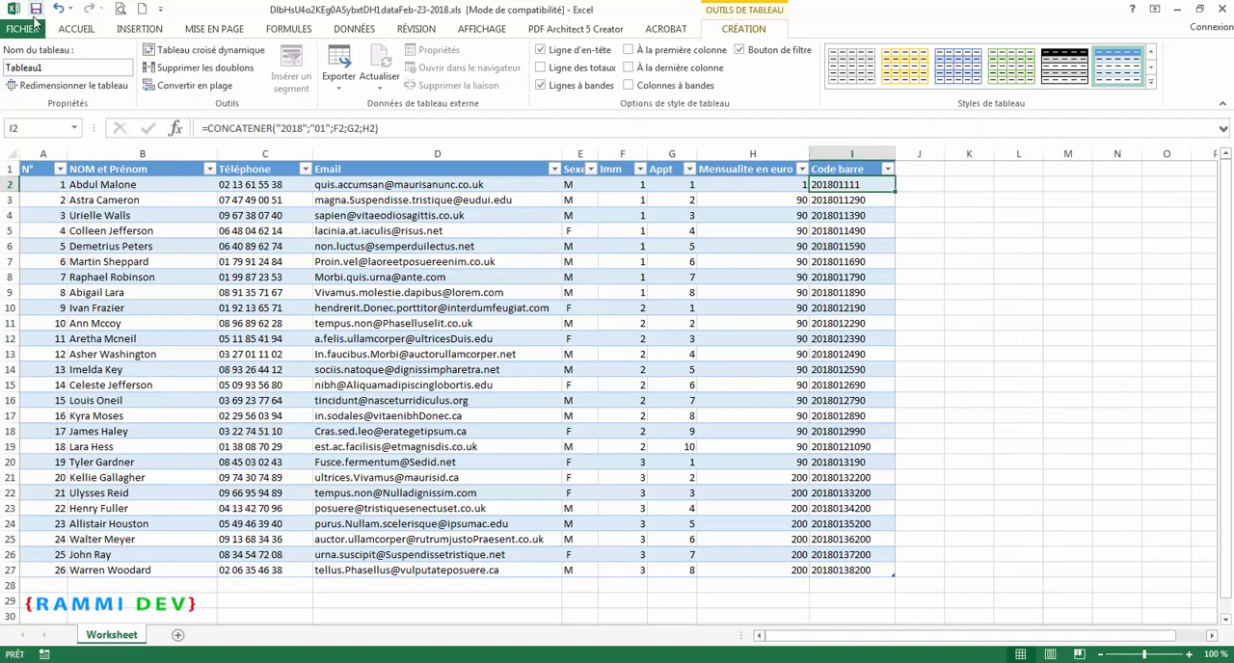
Step: Save the workbook as liste-residents-2018.xls in the 1. Reçus résidence folder, keeping the Excel 97-2003 format
left_click(22, 28)
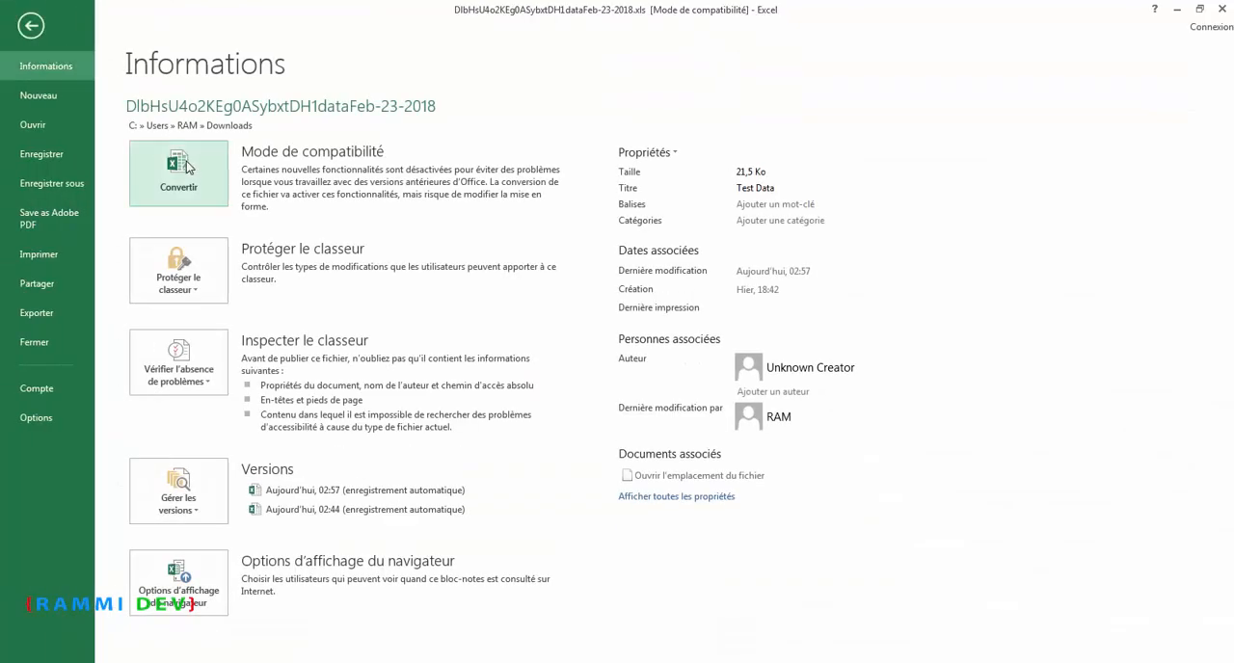
left_click(75, 185)
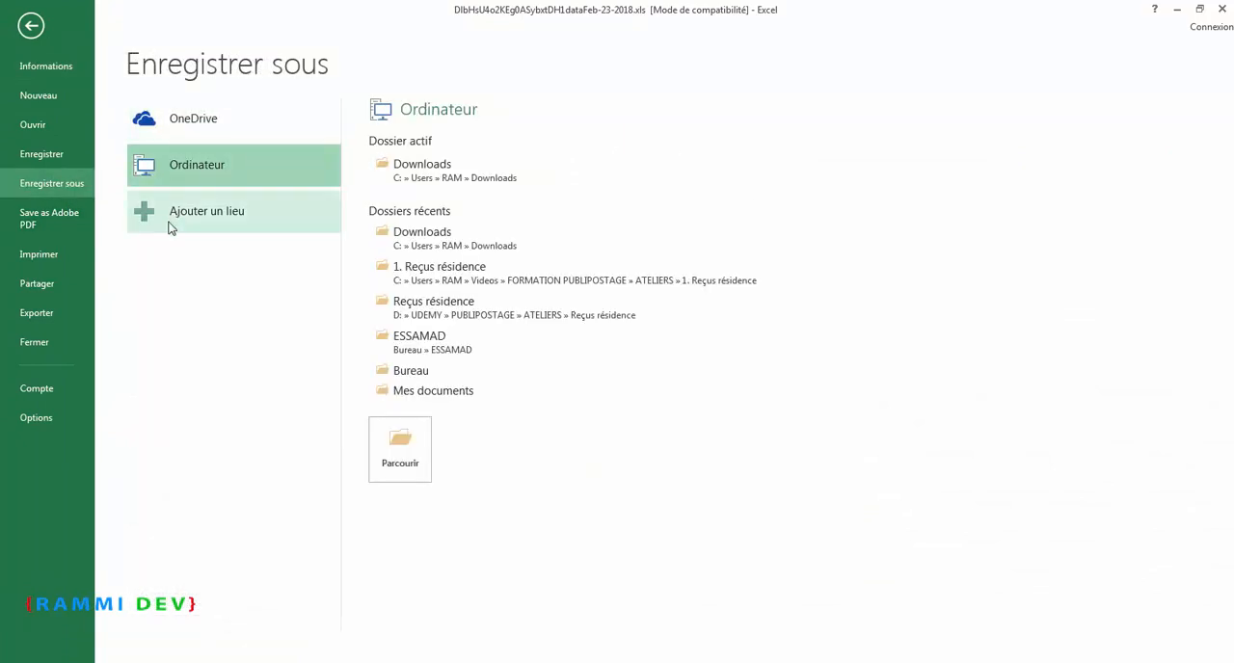
left_click(400, 450)
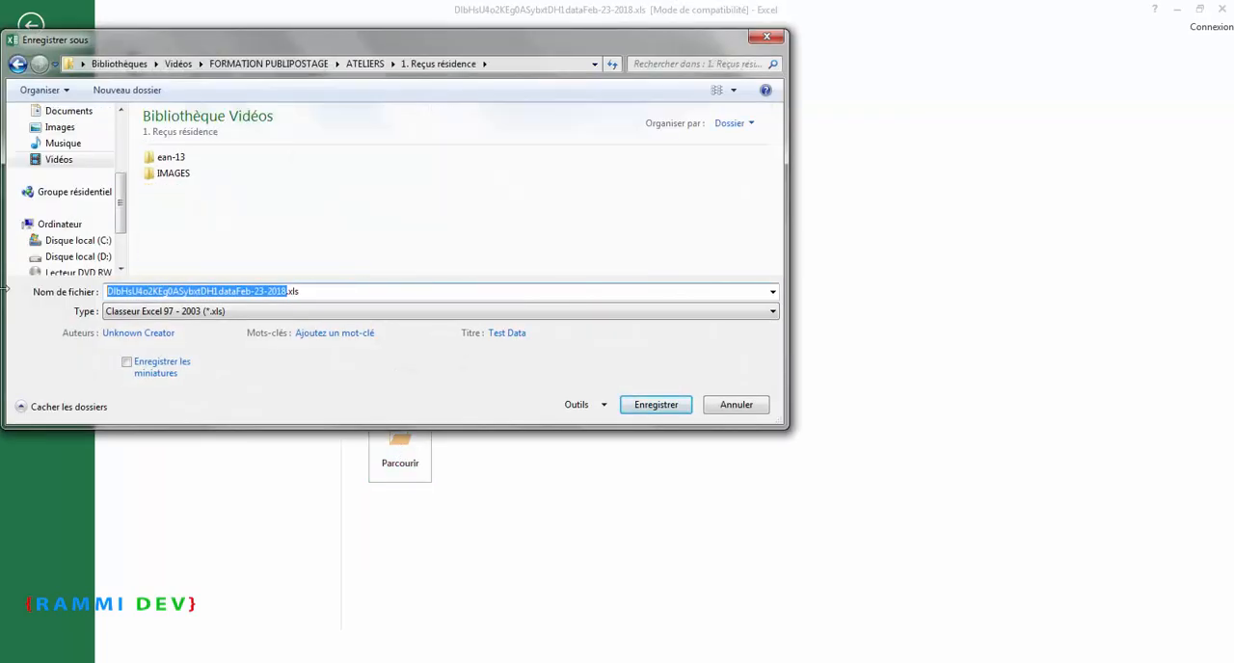
type("liste-residents")
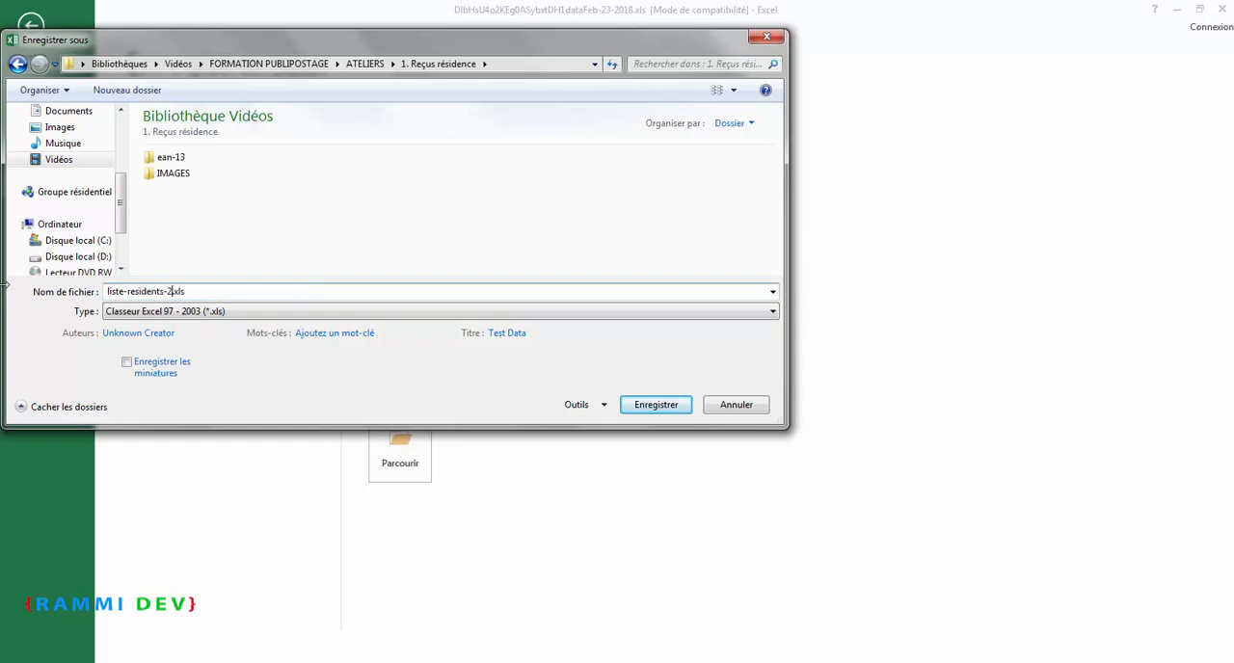
left_click(670, 405)
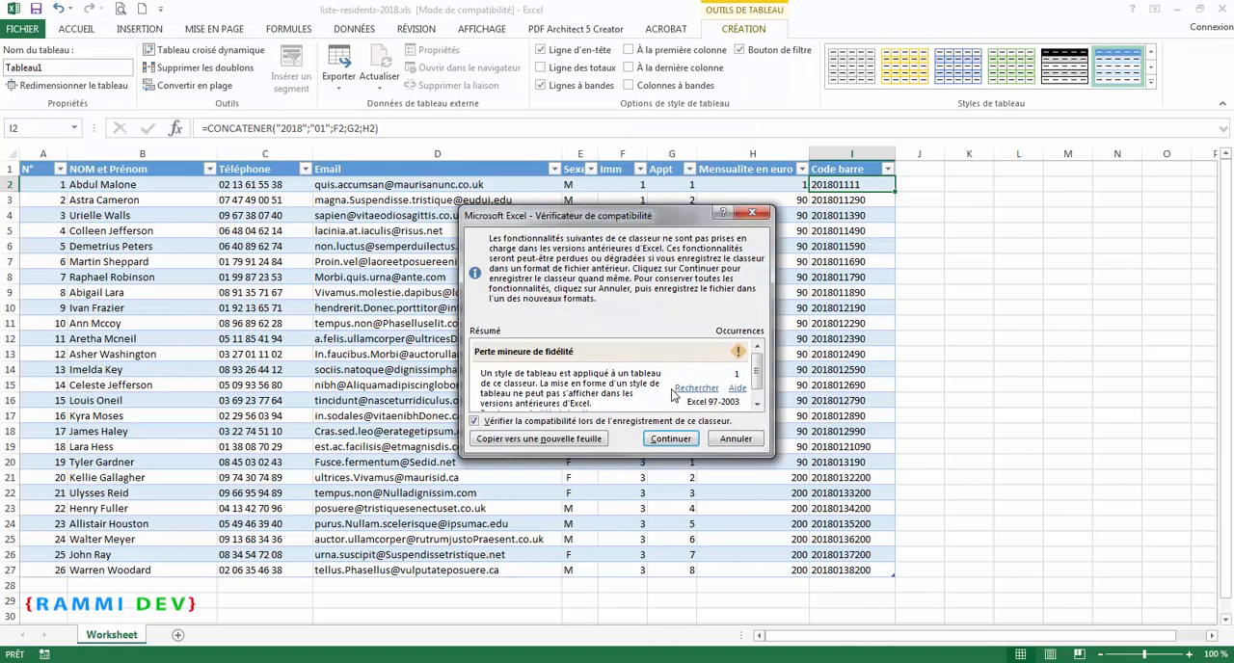
left_click(674, 440)
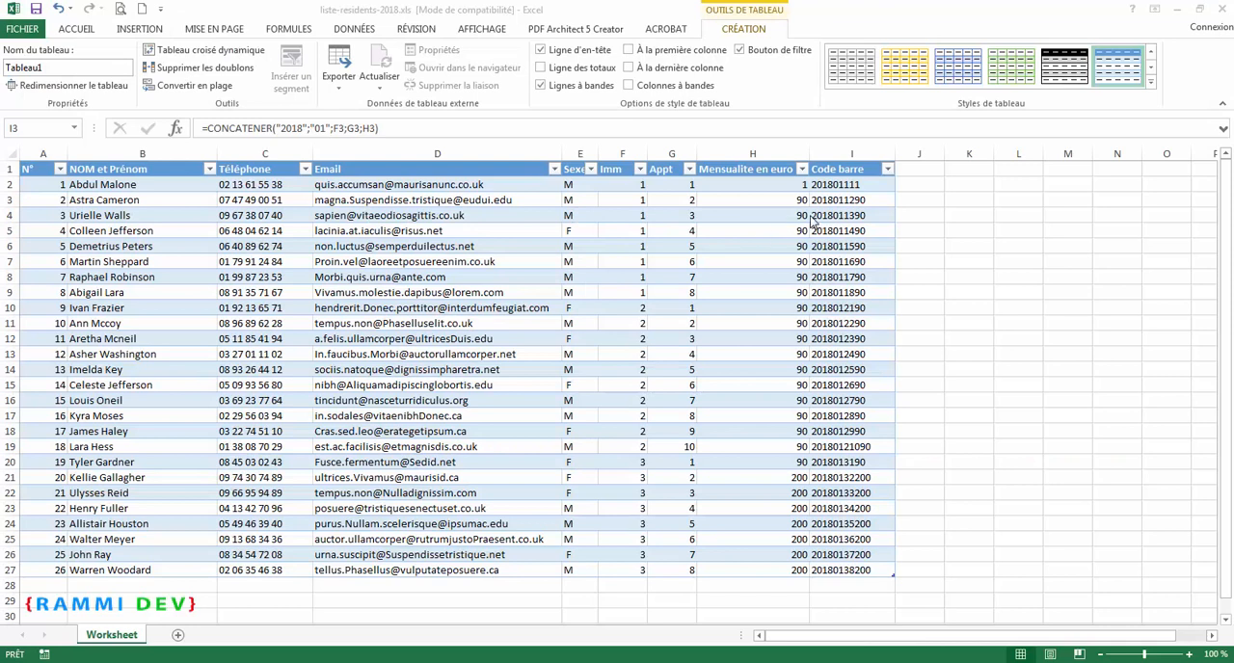
Step: Format the first Imm cell, F2, as Texte
left_click(828, 204)
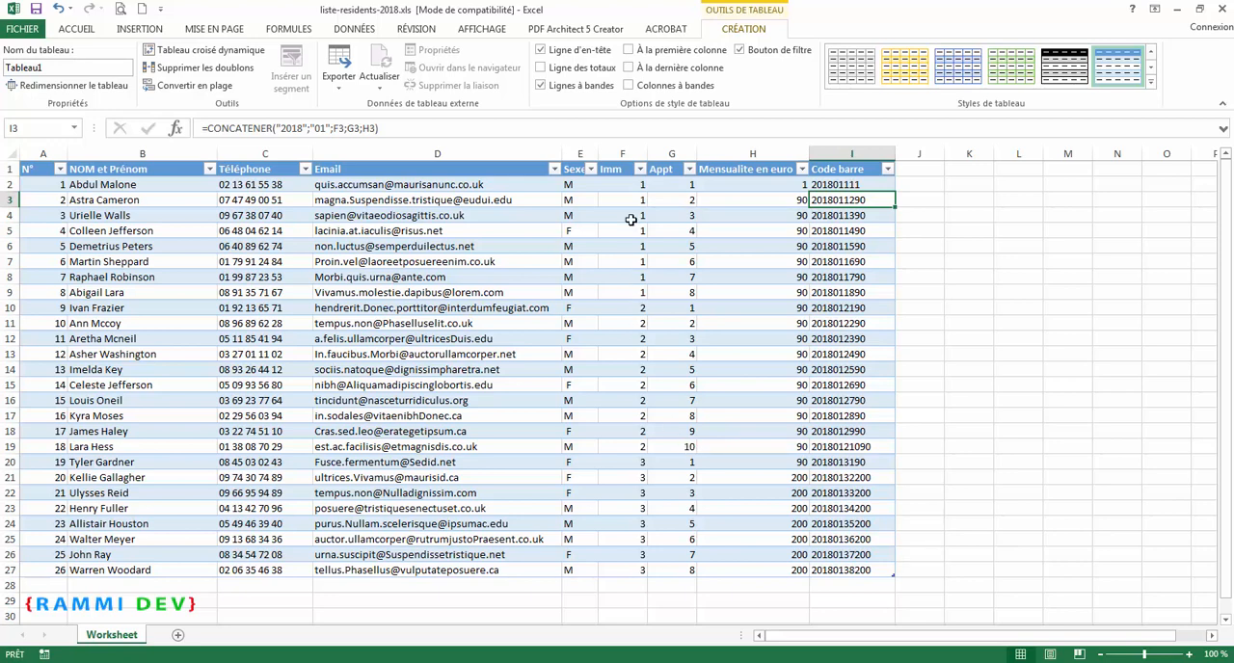
double_click(642, 185)
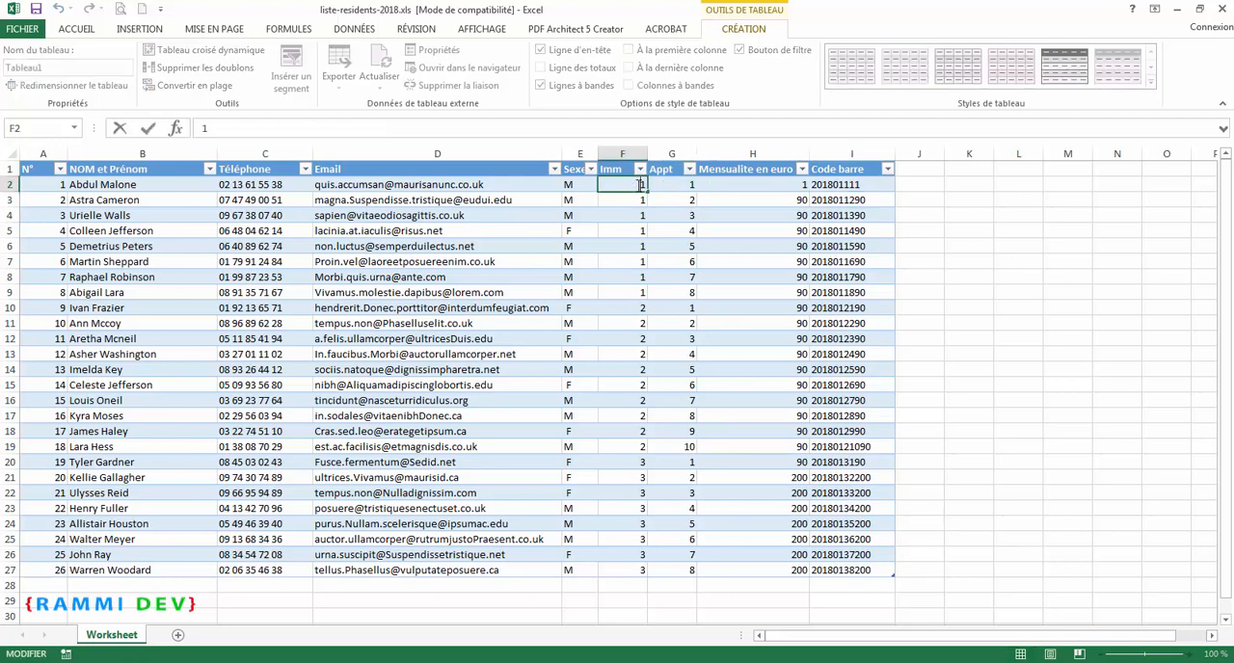
left_click(638, 200)
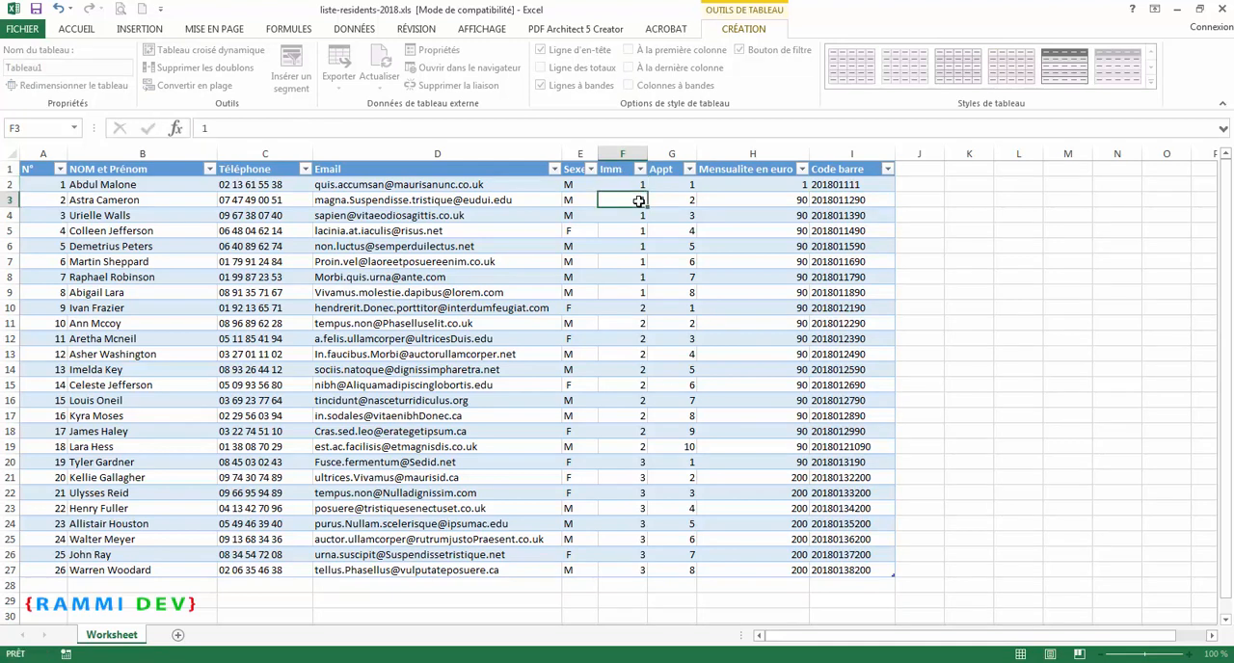
double_click(640, 201)
left_click(640, 185)
right_click(641, 185)
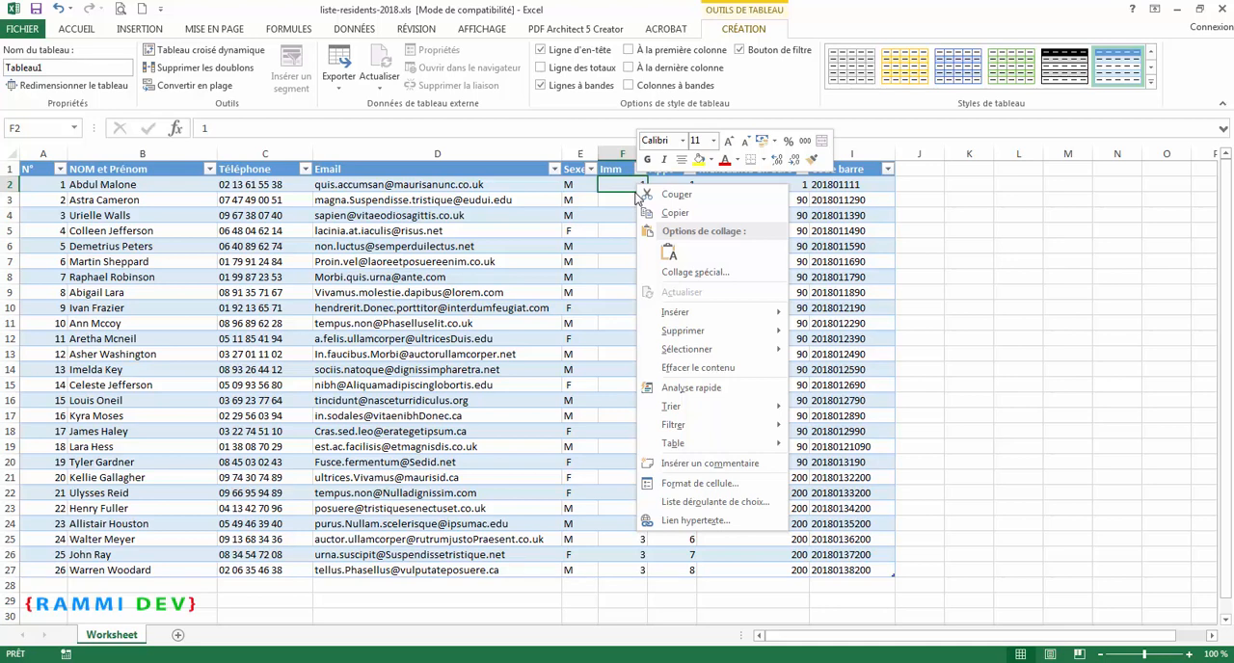
left_click(720, 486)
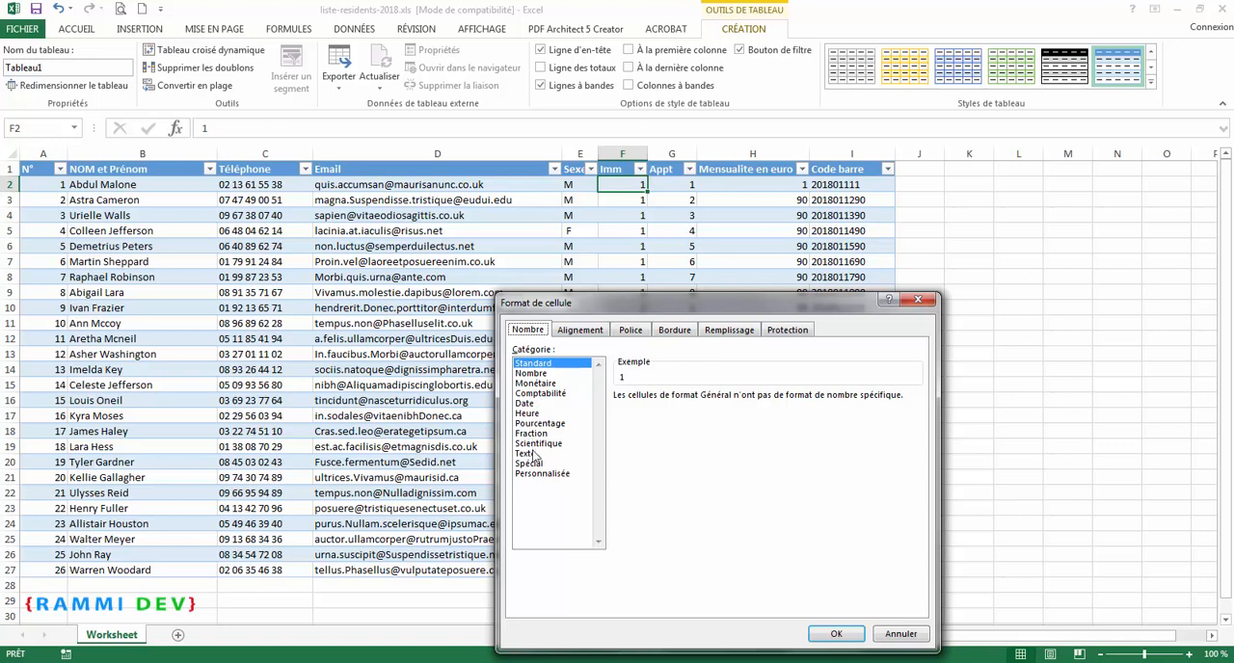
left_click(533, 454)
left_click(837, 634)
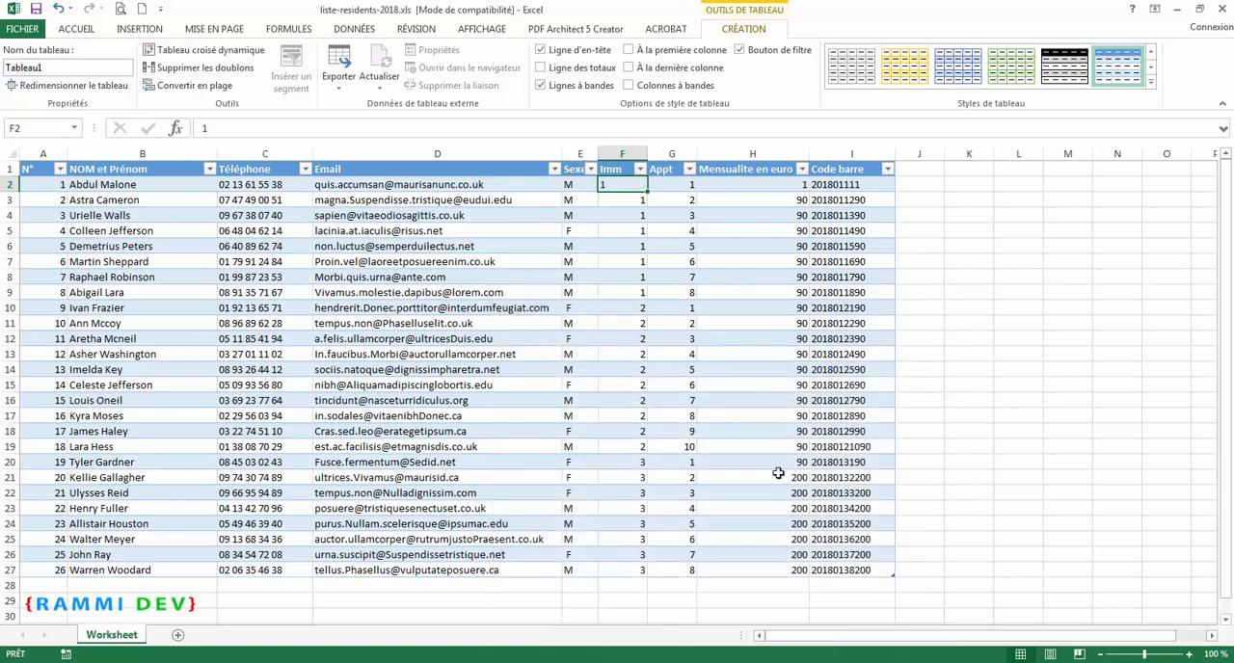
Step: Change the Imm value in F2 to 01
key("Home")
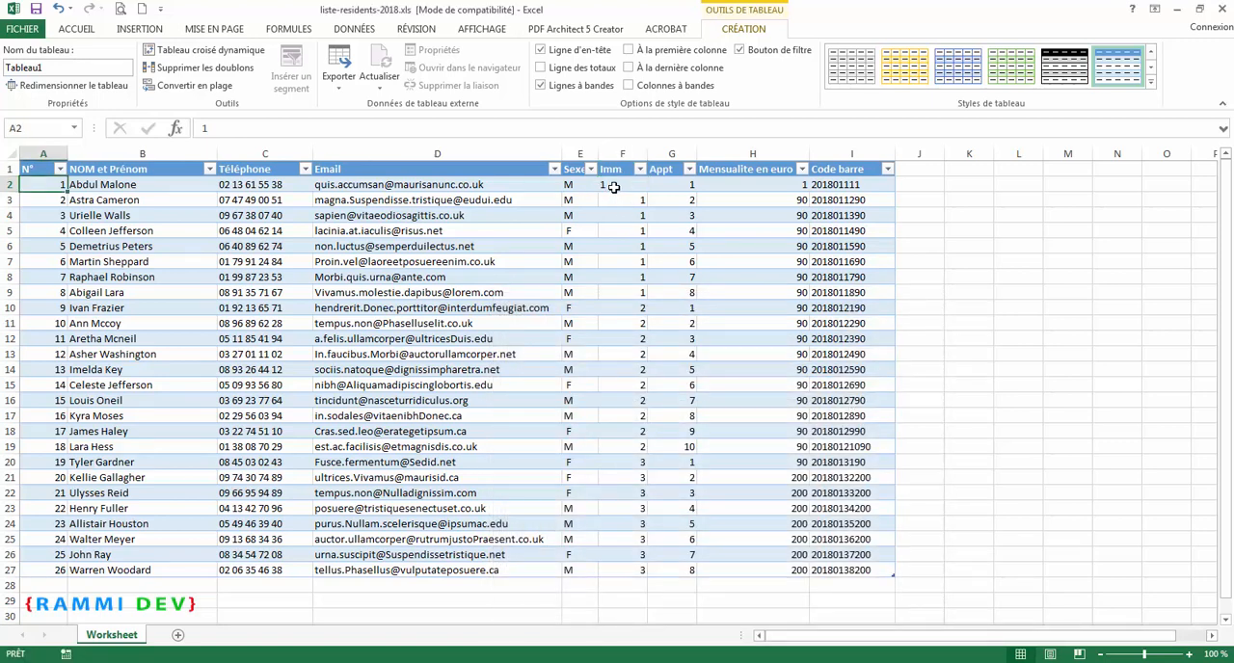
double_click(611, 187)
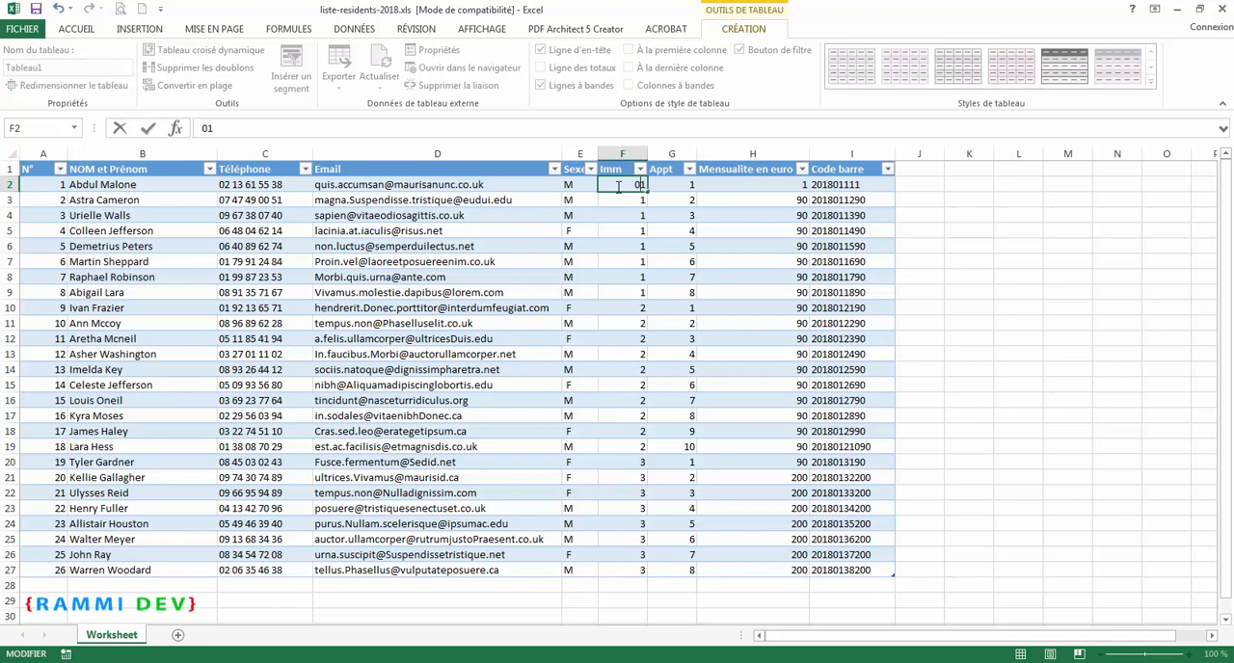
key("Return")
Step: Copy the 01 value from F2 into the Imm cells F3 to F9
left_click(626, 186)
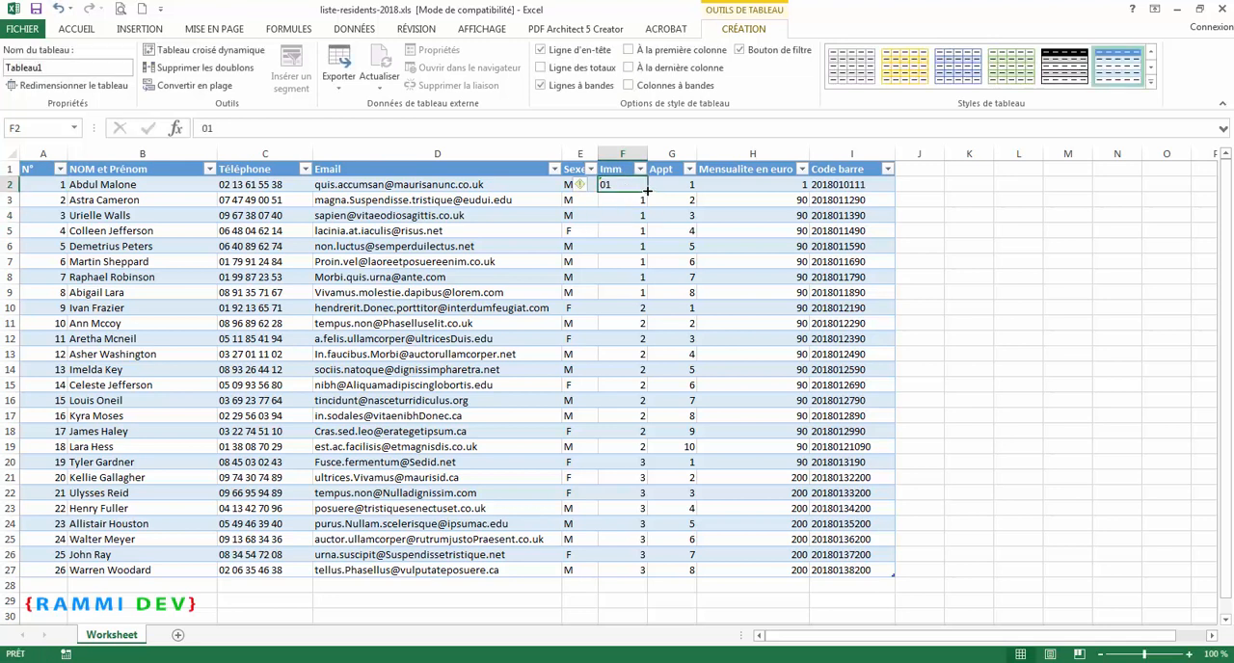
mouse_move(648, 192)
left_mouse_down()
mouse_move(649, 298)
mouse_move(647, 198)
left_mouse_up()
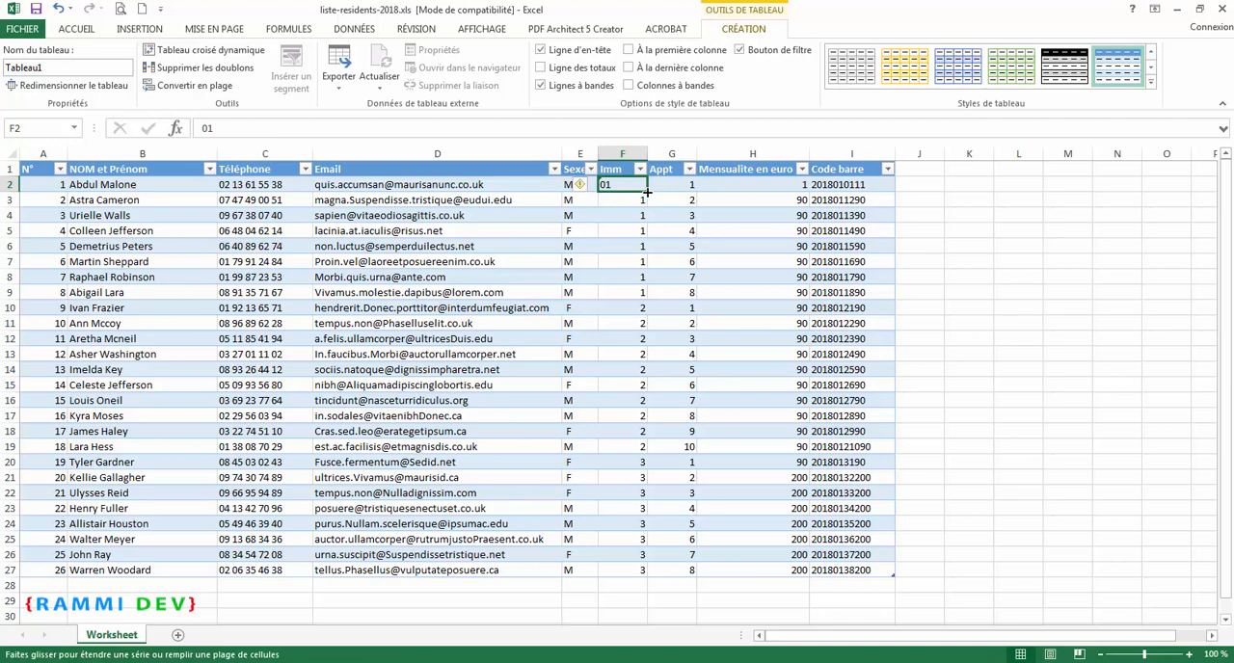
left_click_drag(648, 193, 635, 187)
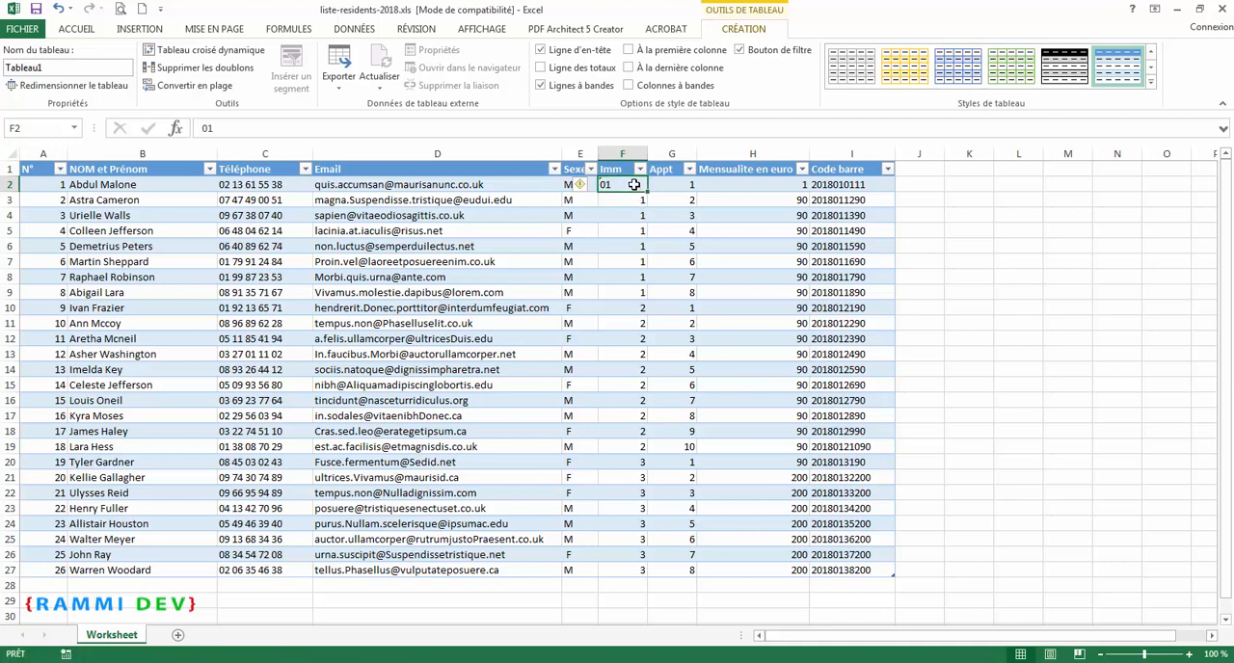
key("ctrl+c")
left_click_drag(630, 200, 633, 286)
key("ctrl+v")
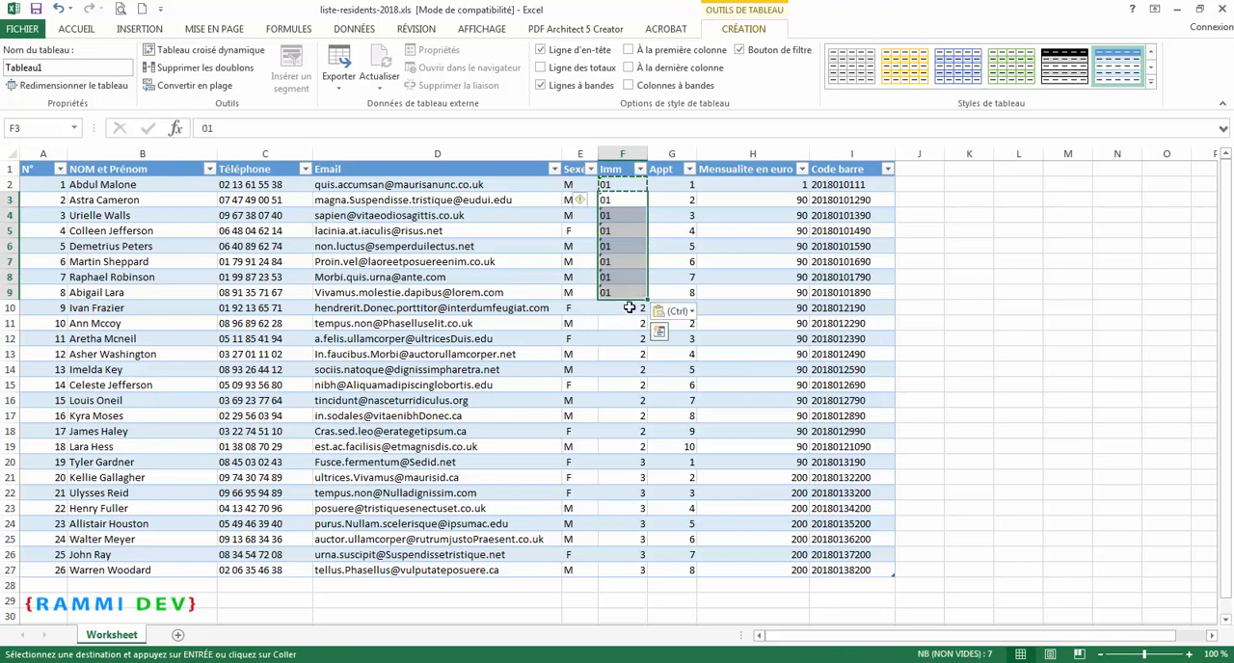
Step: Format the remaining Imm cells, F10 to F27, as Texte
left_click(629, 307)
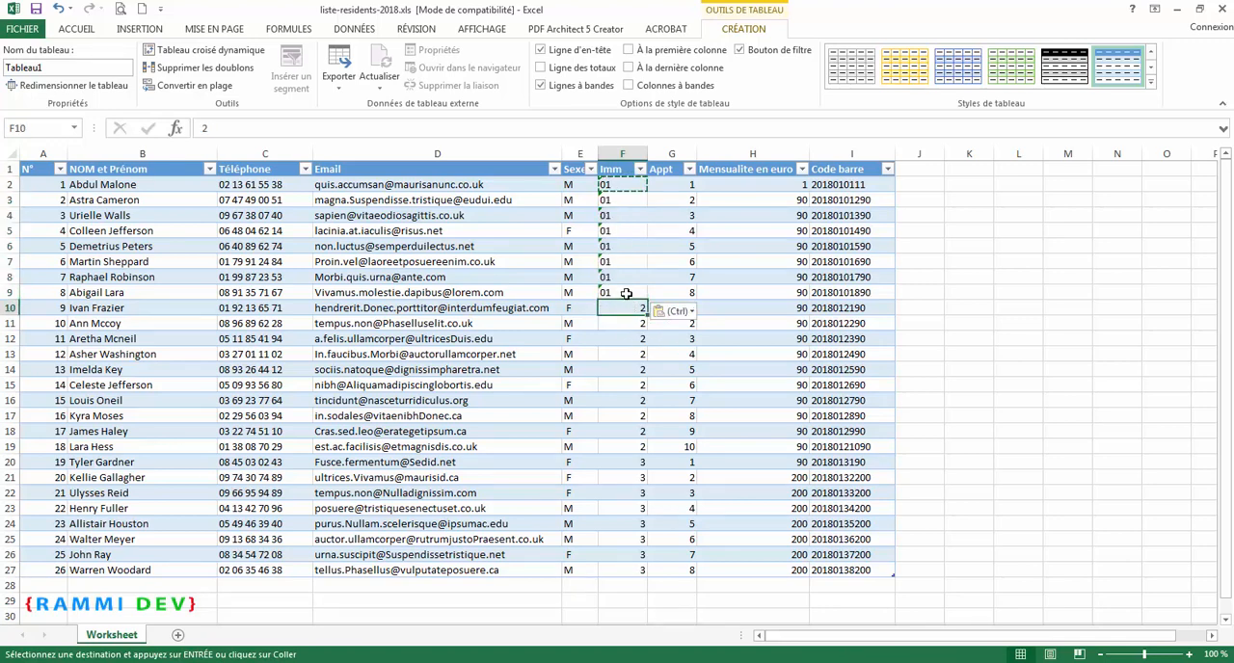
key("Up")
left_click_drag(628, 309, 623, 570)
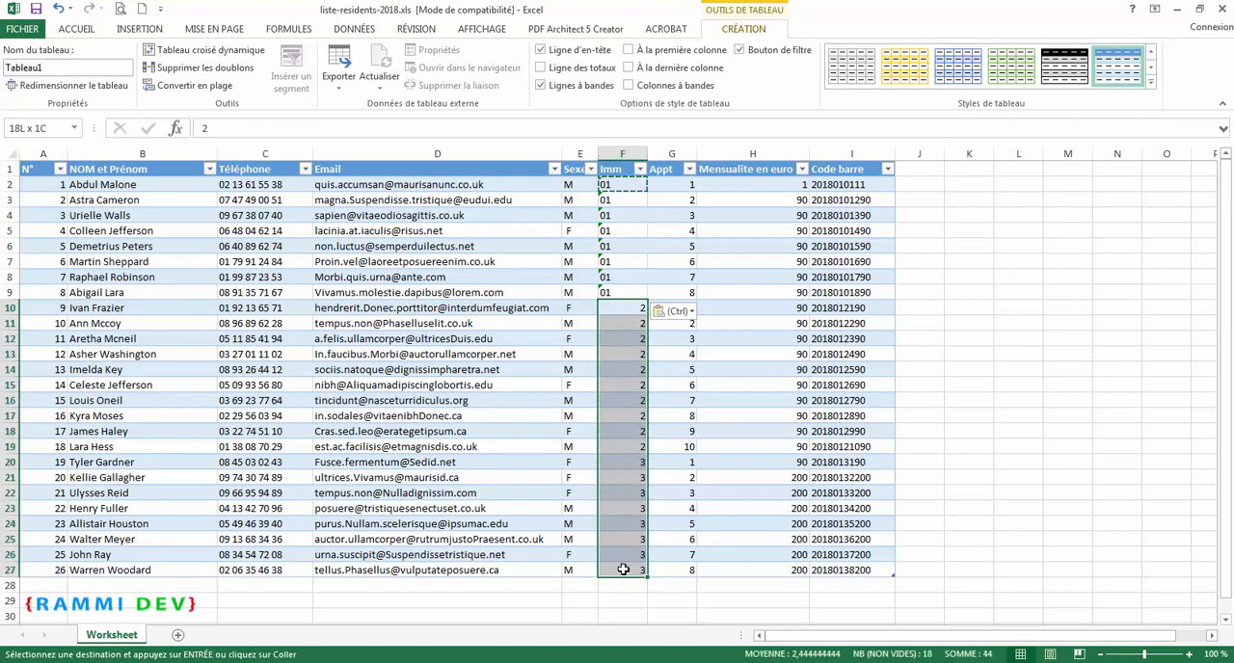
right_click(622, 461)
left_click(661, 416)
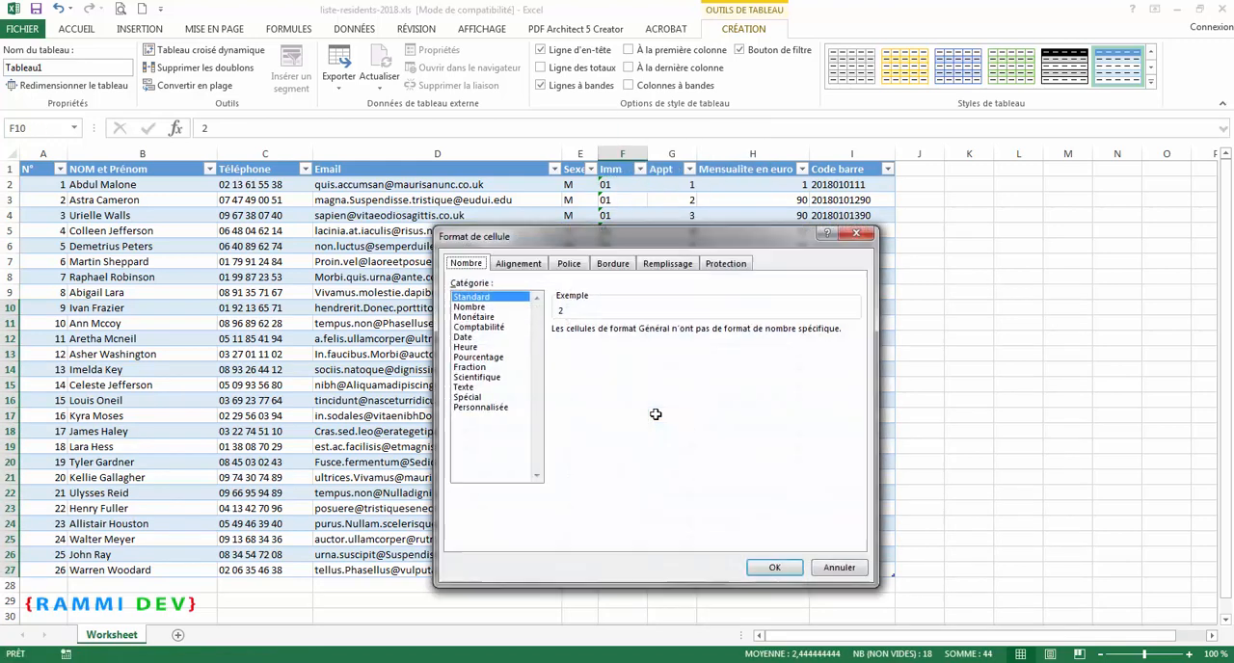
left_click(468, 388)
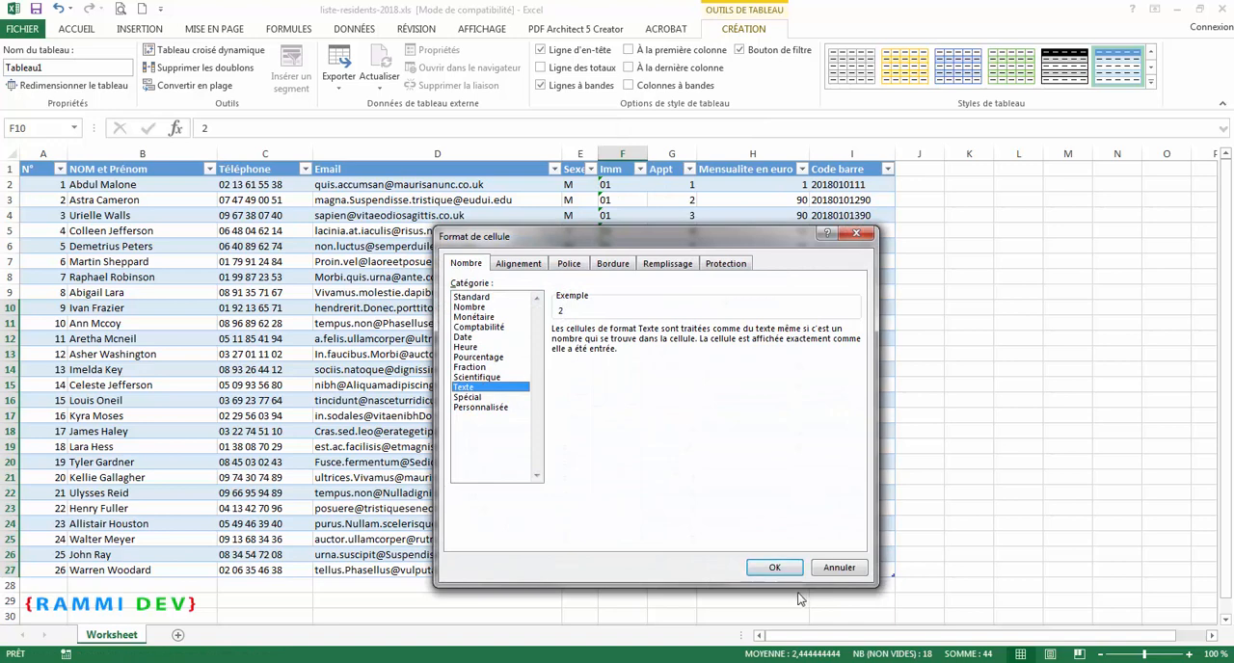
left_click(775, 567)
Step: Change the Imm value in F10 to 02 and copy it into the Imm cells F11 to F19
double_click(610, 308)
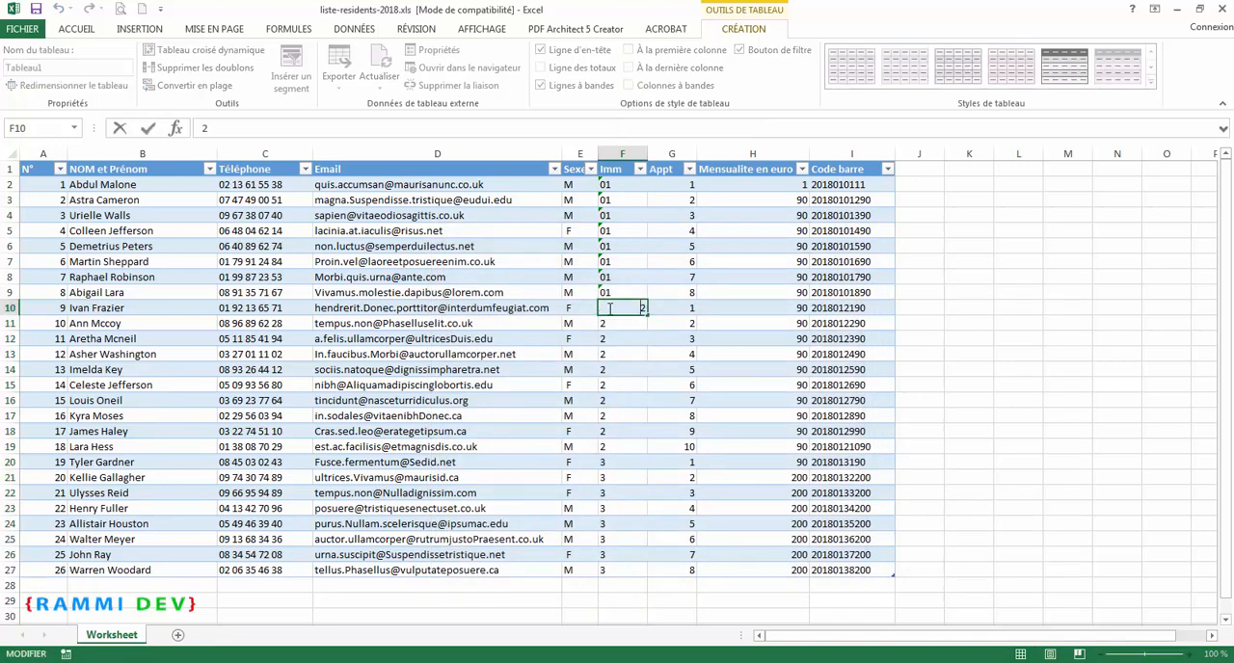
type("0")
left_click(615, 334)
left_click(622, 308)
key("ctrl+c")
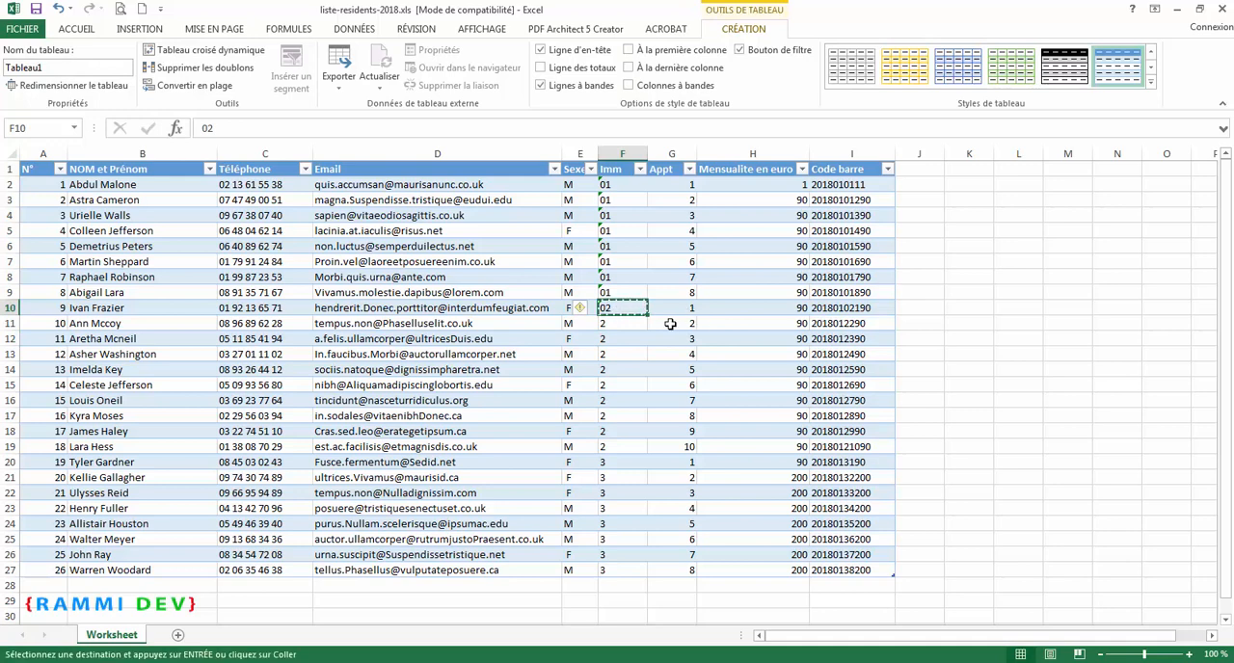
left_click_drag(639, 323, 631, 446)
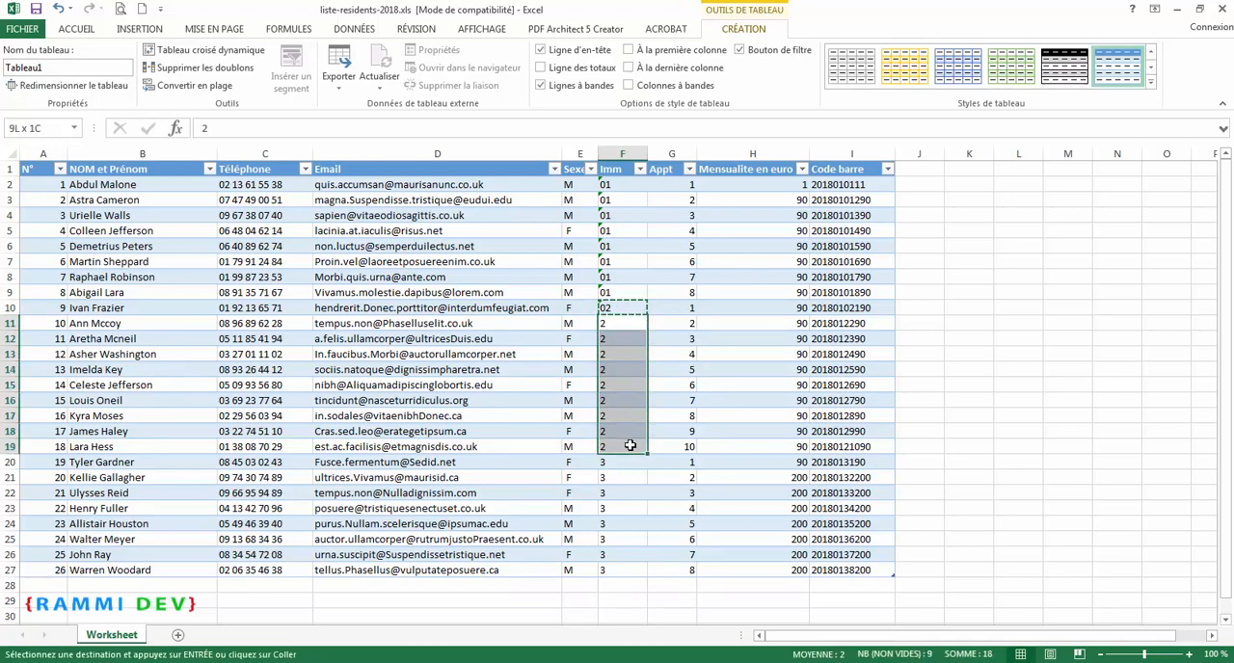
key("ctrl+v")
Step: Change the Imm value in F20 to 03 and copy it into the Imm cells F21 to F27
left_click(620, 464)
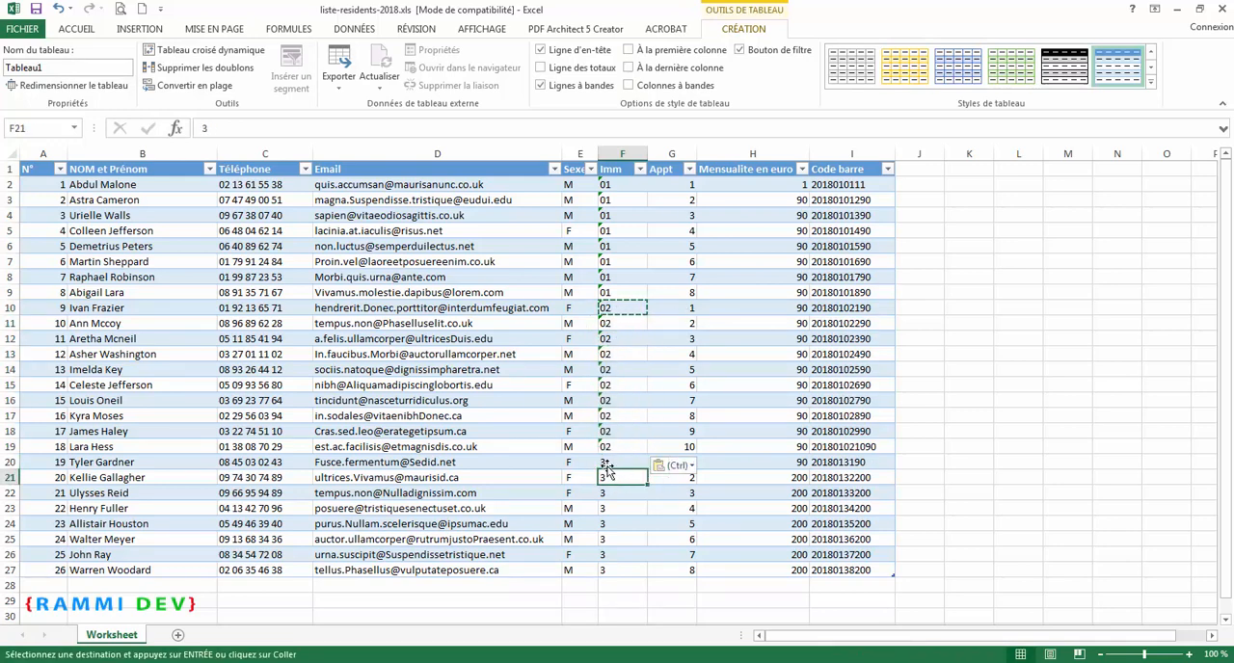
double_click(632, 460)
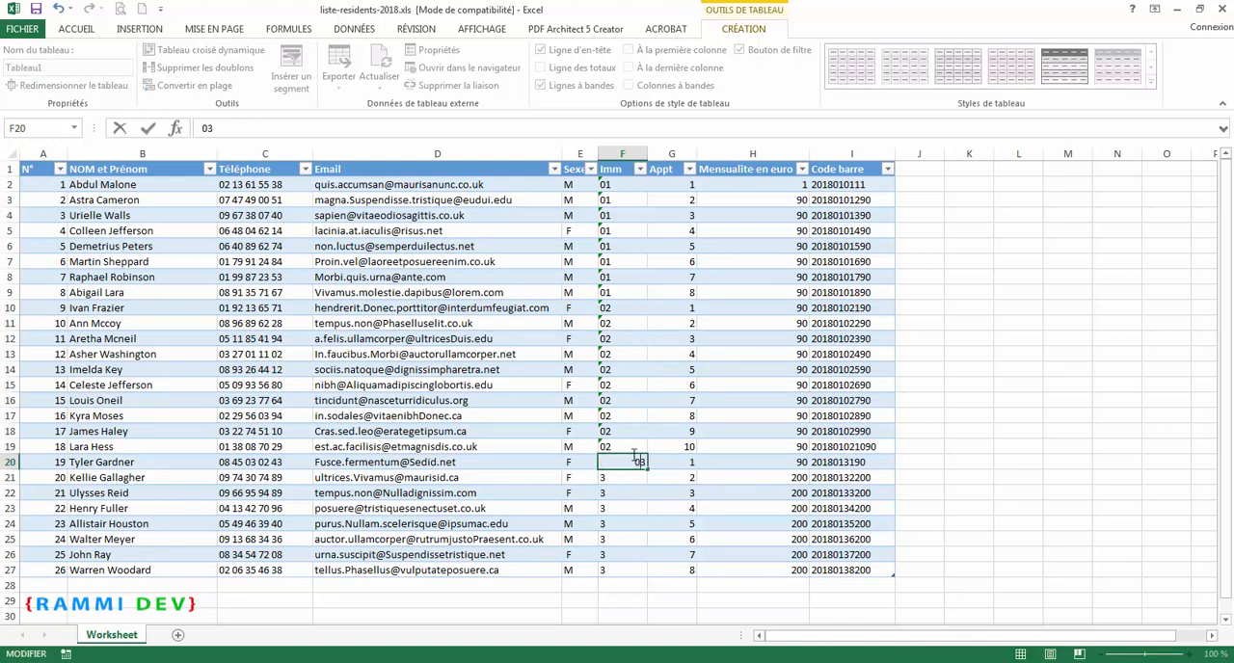
left_click(629, 479)
left_click(629, 462)
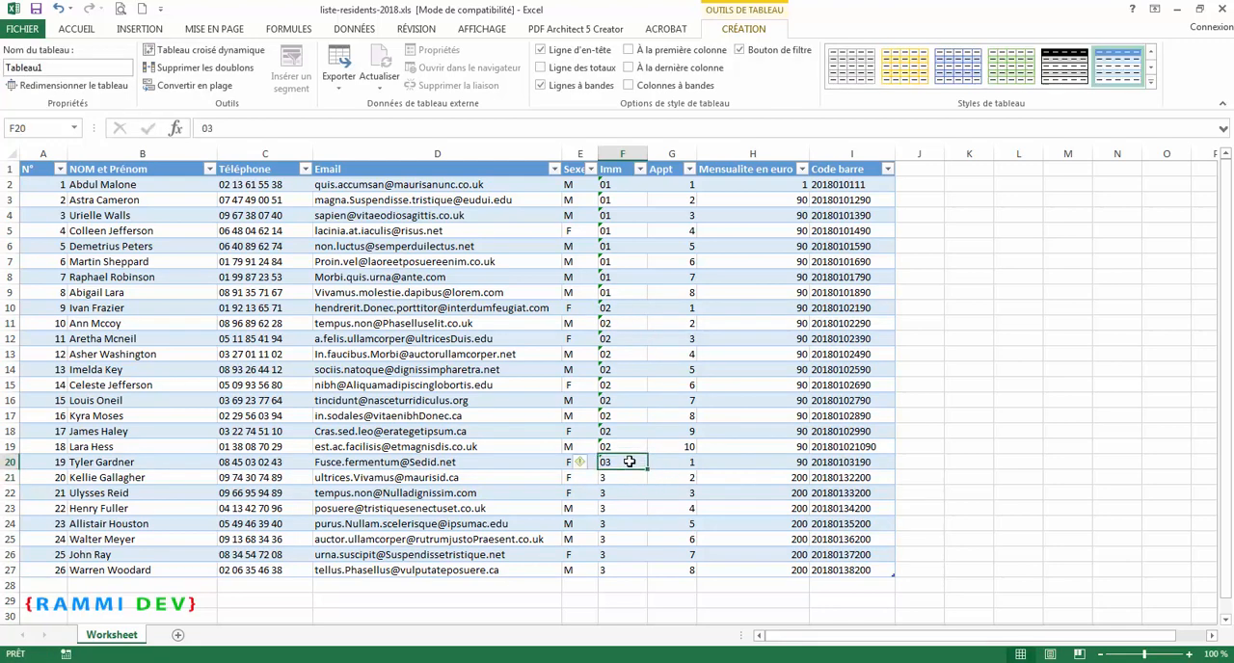
key("ctrl+c")
left_click_drag(622, 479, 615, 574)
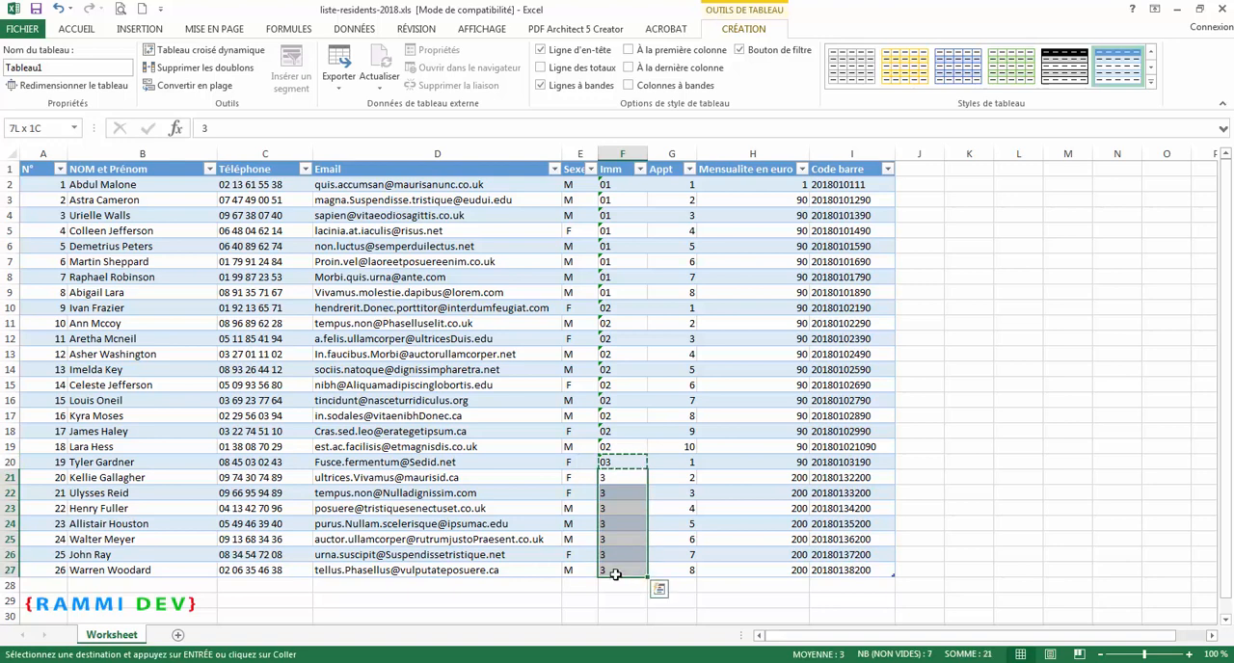
key("ctrl+v")
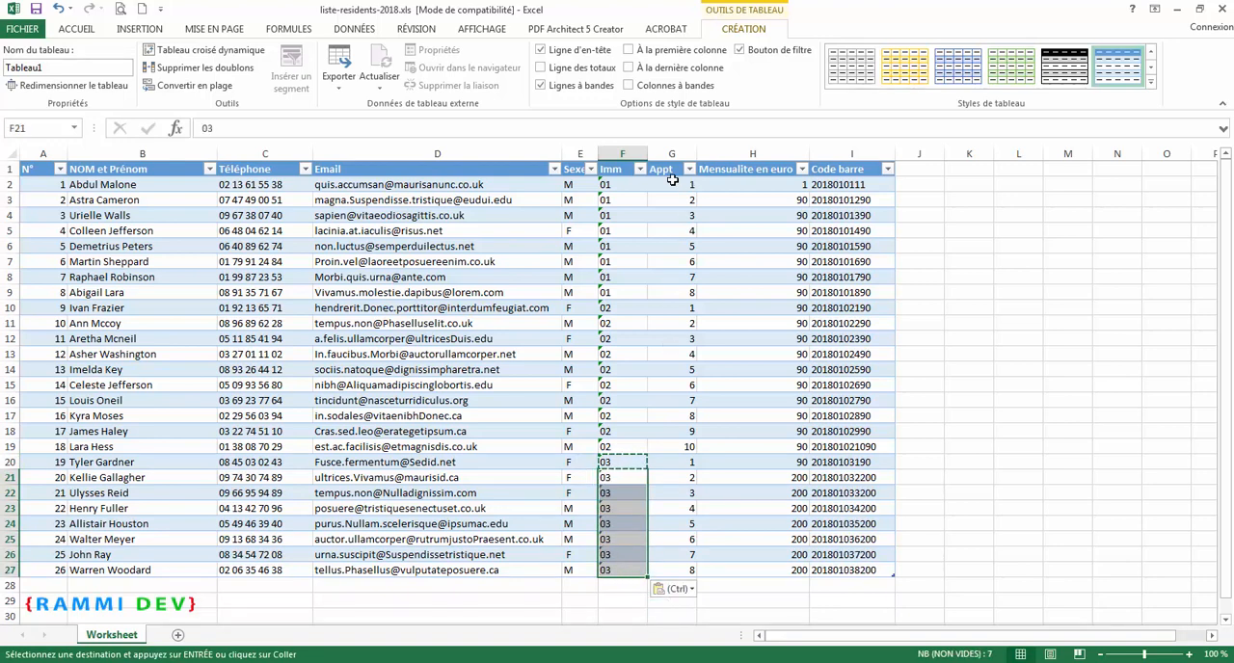
Step: Format all the Appt cells, G2 to G27, as Texte
left_click_drag(672, 185, 680, 570)
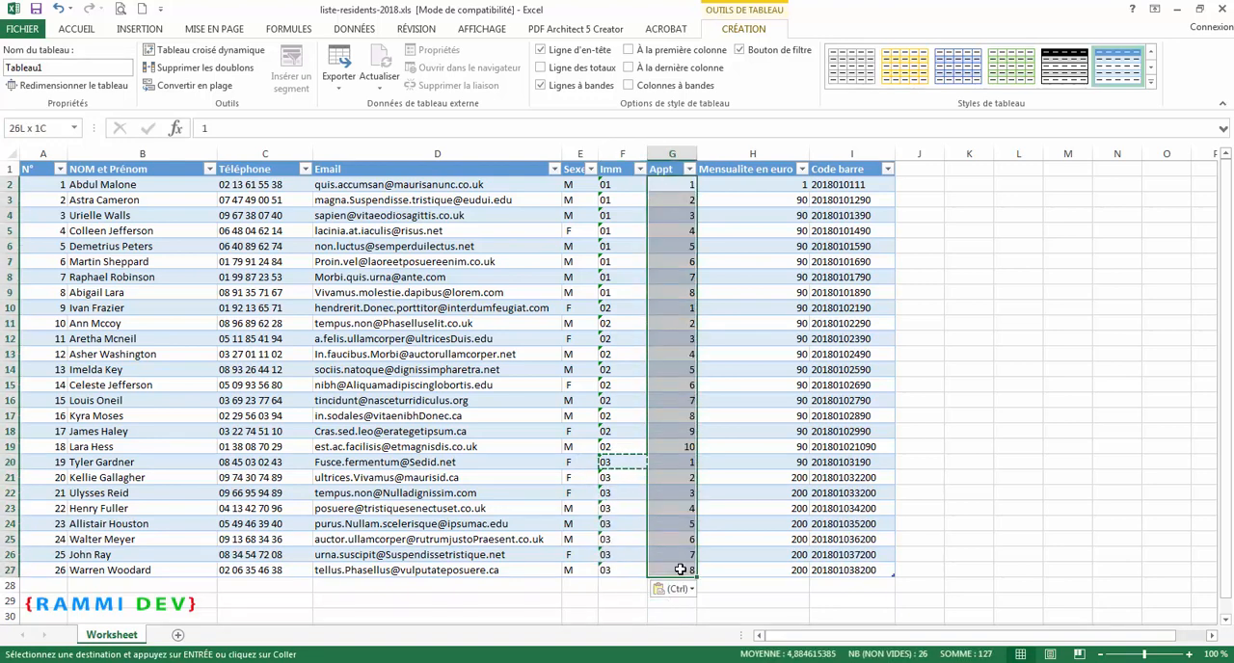
right_click(711, 466)
left_click(727, 424)
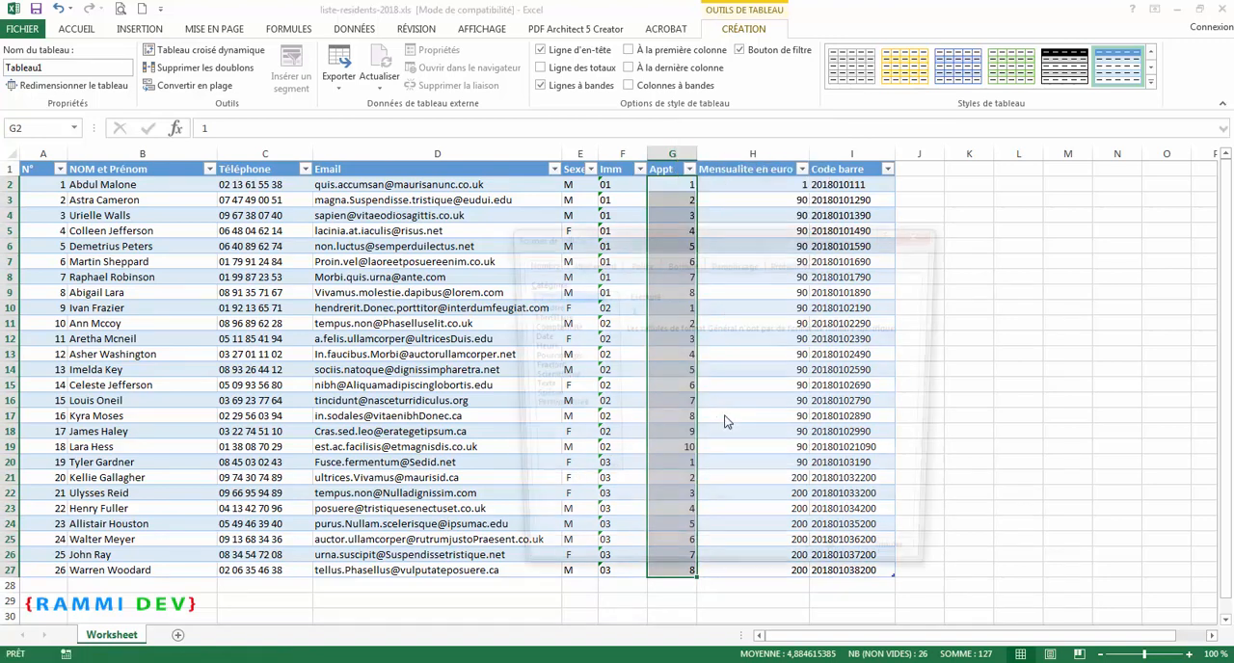
left_click(535, 386)
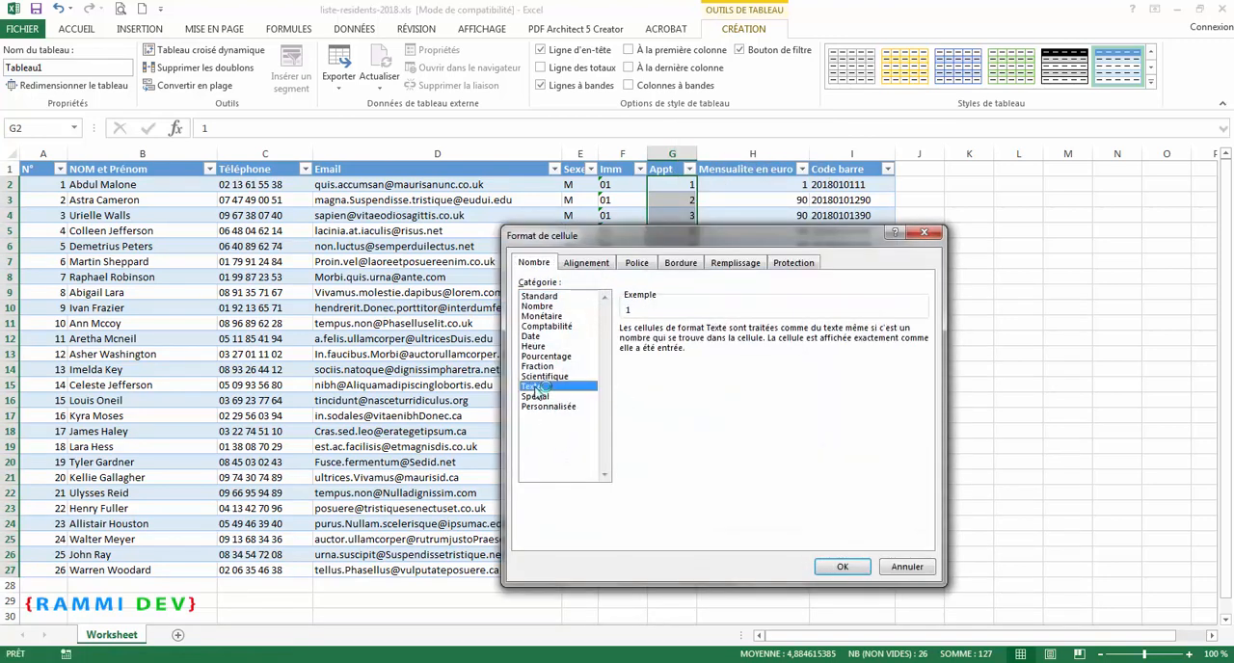
left_click(841, 567)
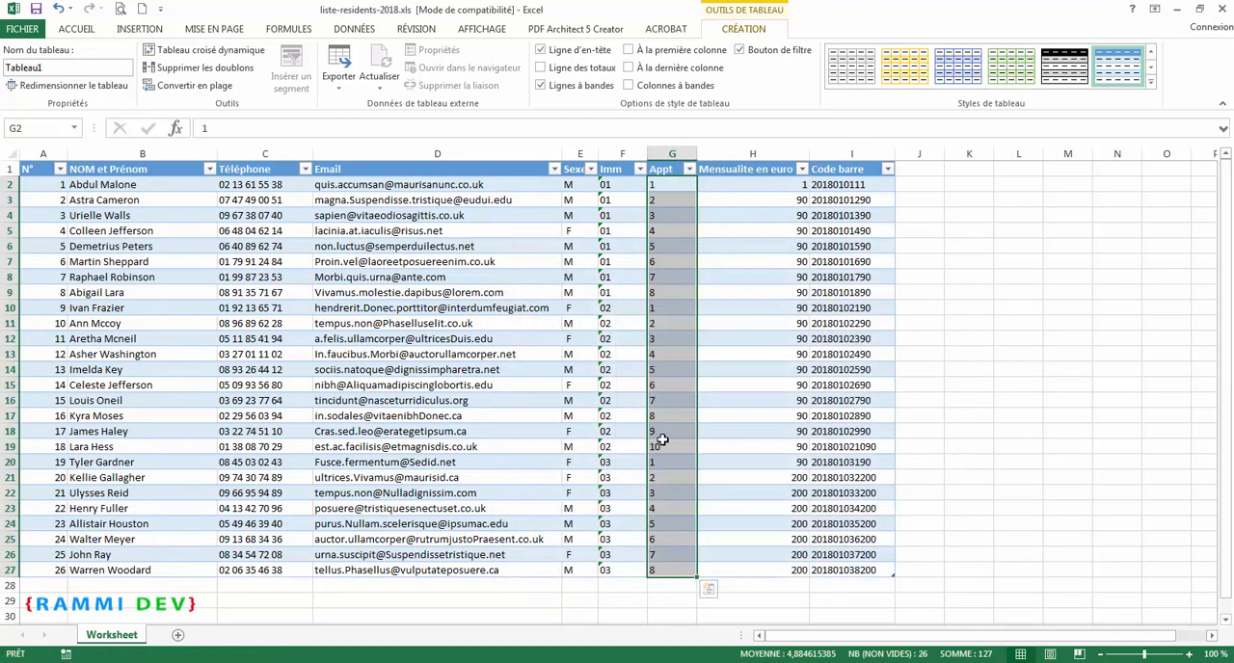
Step: Change the Appt value in G2 to 01 and fill the series down to 08 in G9
double_click(653, 187)
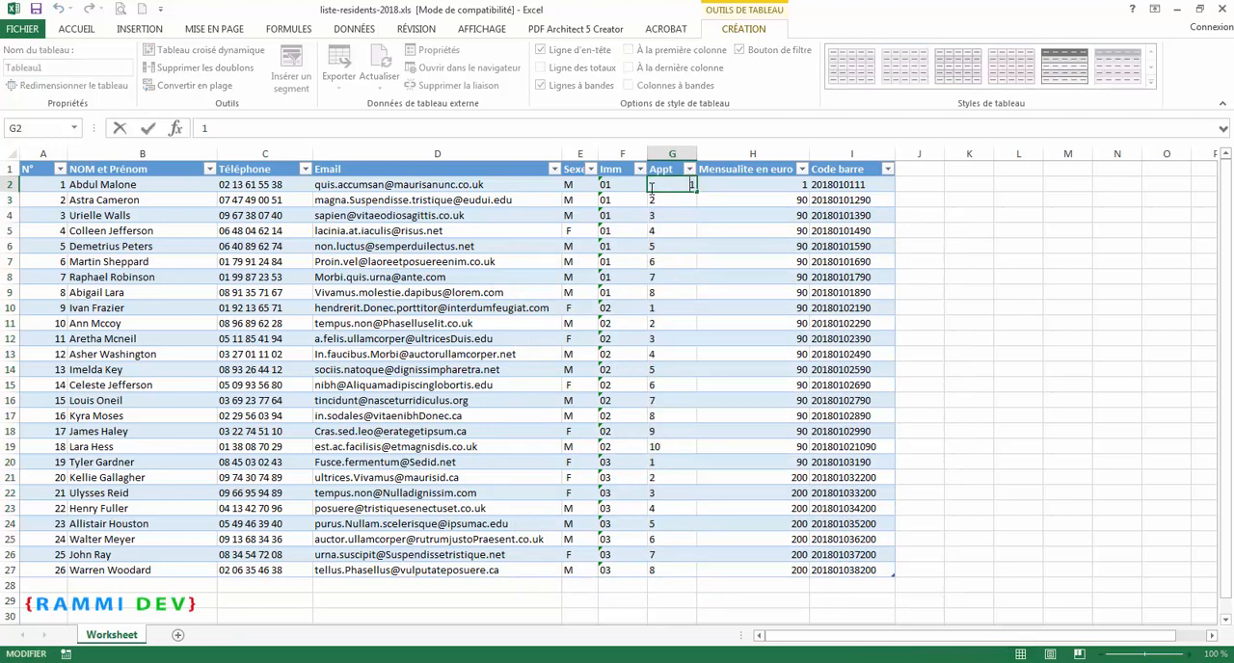
type("0")
key("Return")
left_click(667, 184)
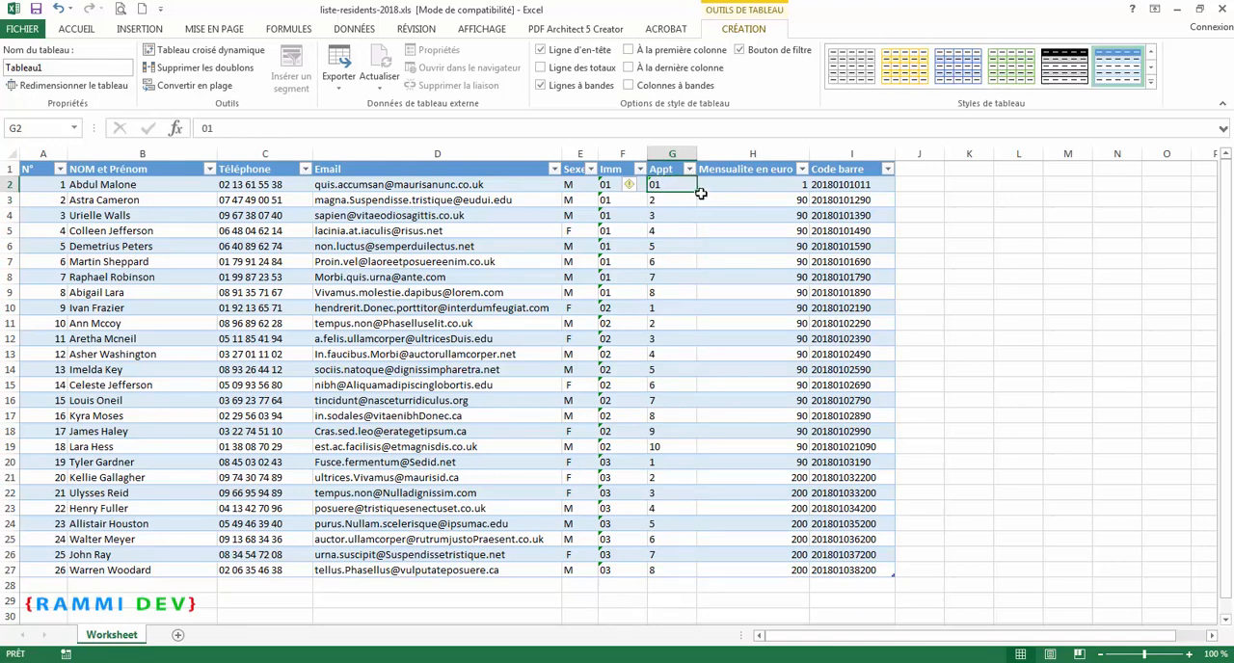
left_click_drag(697, 193, 689, 304)
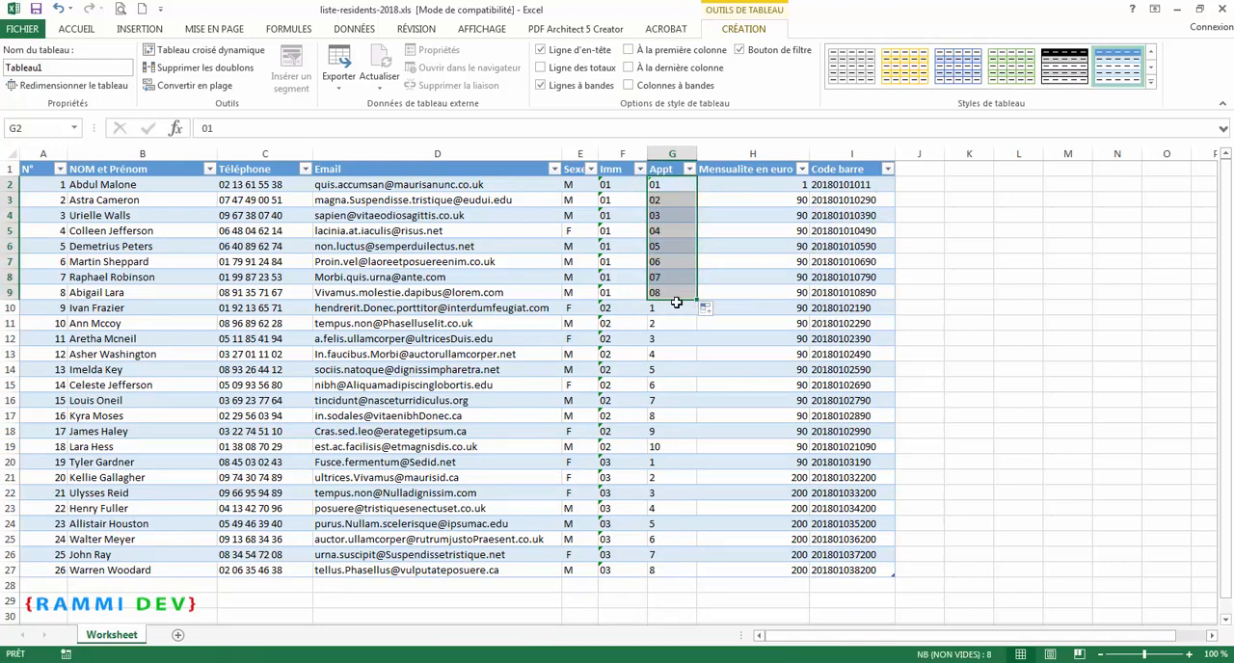
Step: Copy the Appt values 01 to 08 from G2:G9 into the cells G10 to G17
key("ctrl+c")
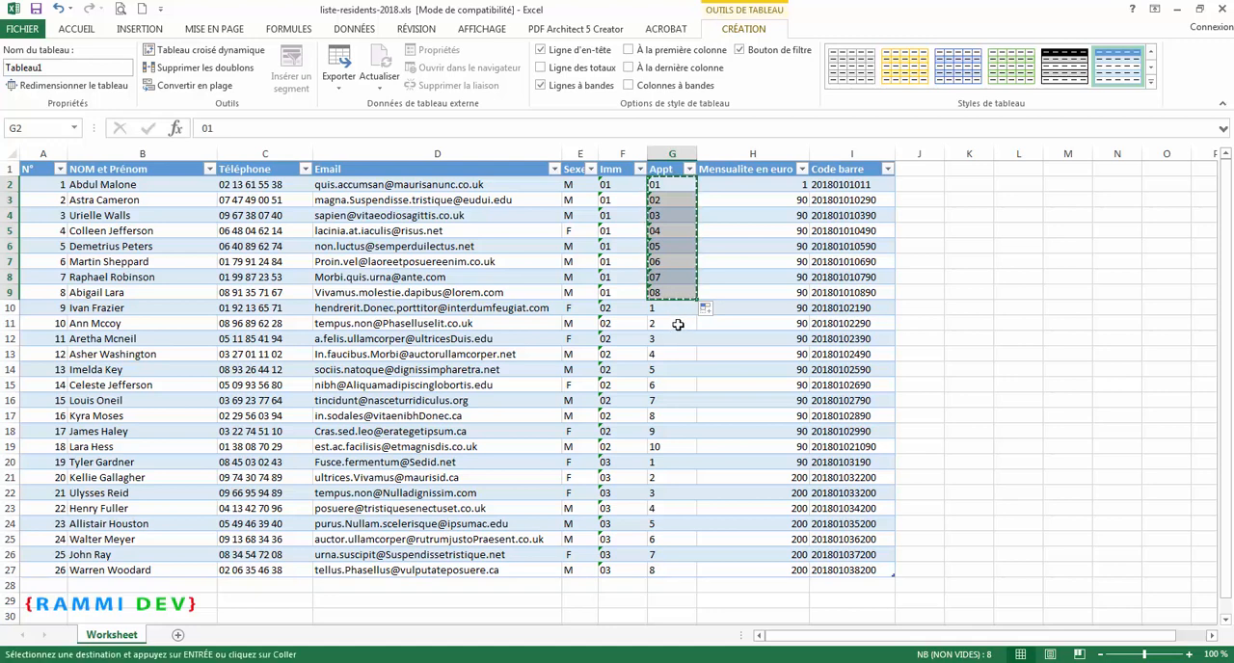
left_click_drag(675, 308, 681, 415)
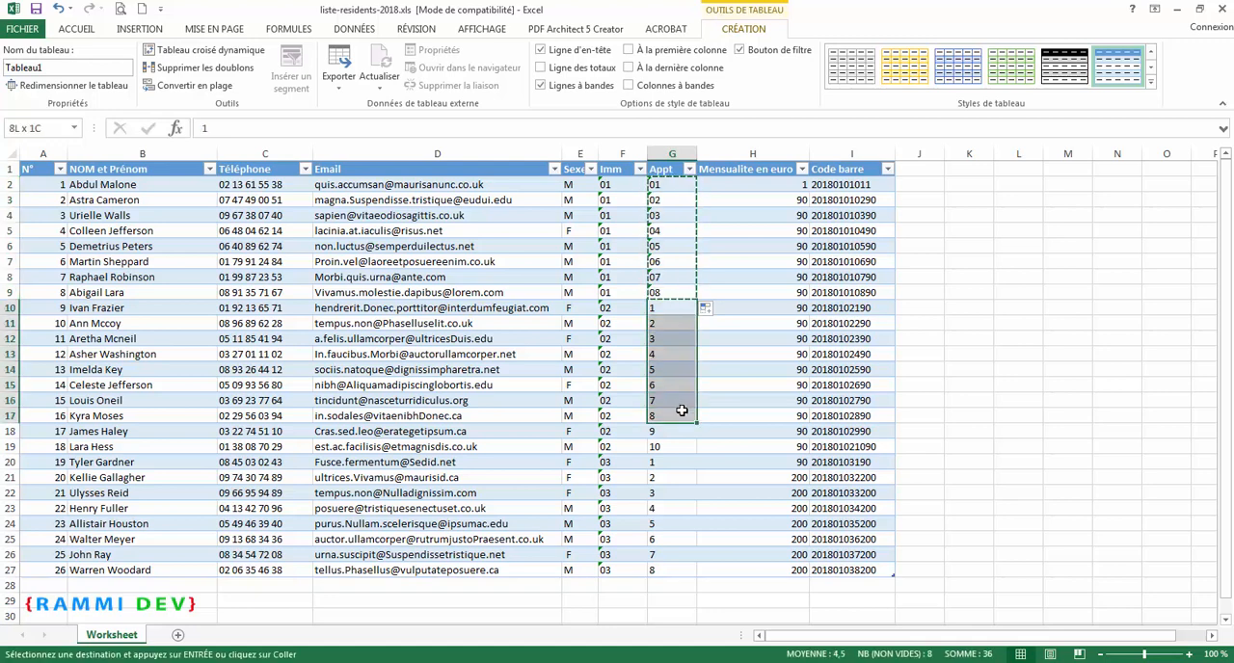
key("ctrl+v")
Step: Extend the Appt series from G17 to give 09 in G18 and 10 in G19
left_click(681, 416)
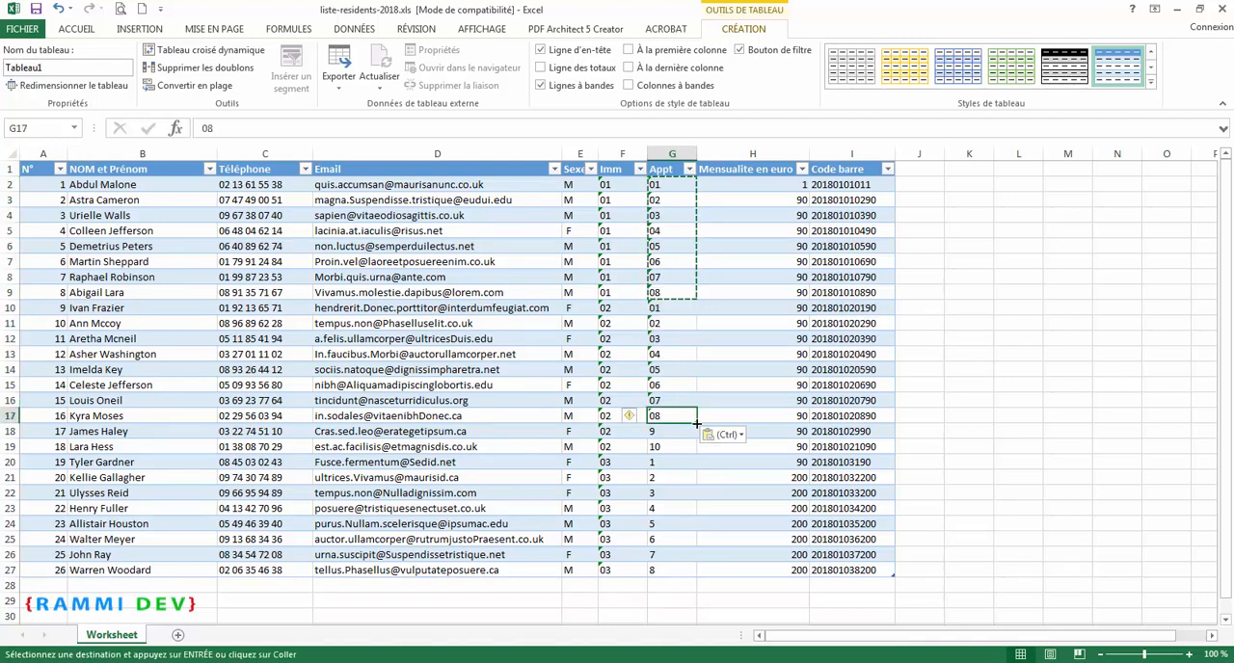
left_click_drag(696, 434, 694, 436)
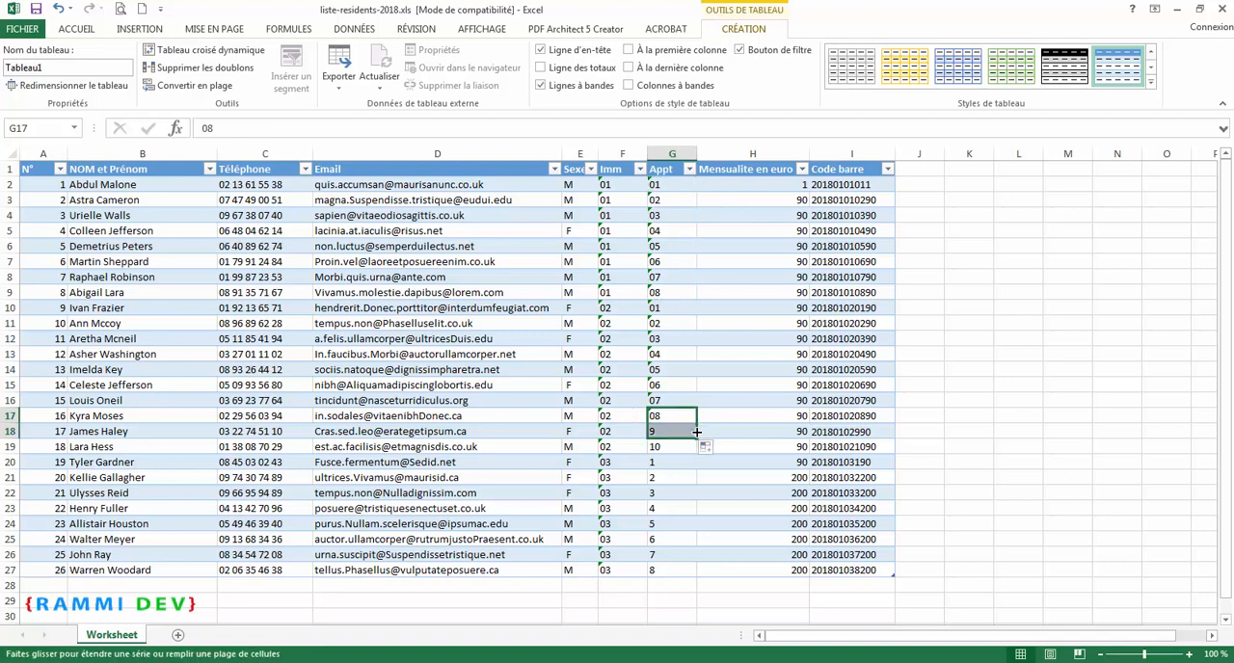
left_click(681, 446)
left_click(683, 434)
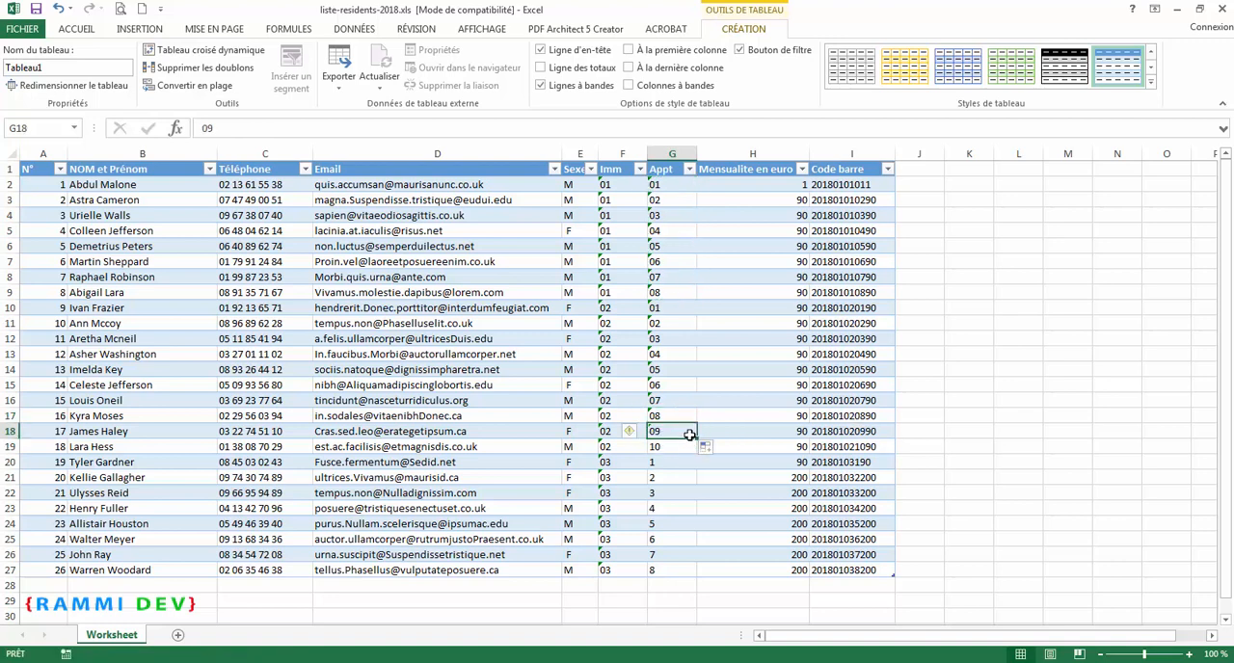
left_click_drag(697, 452, 697, 452)
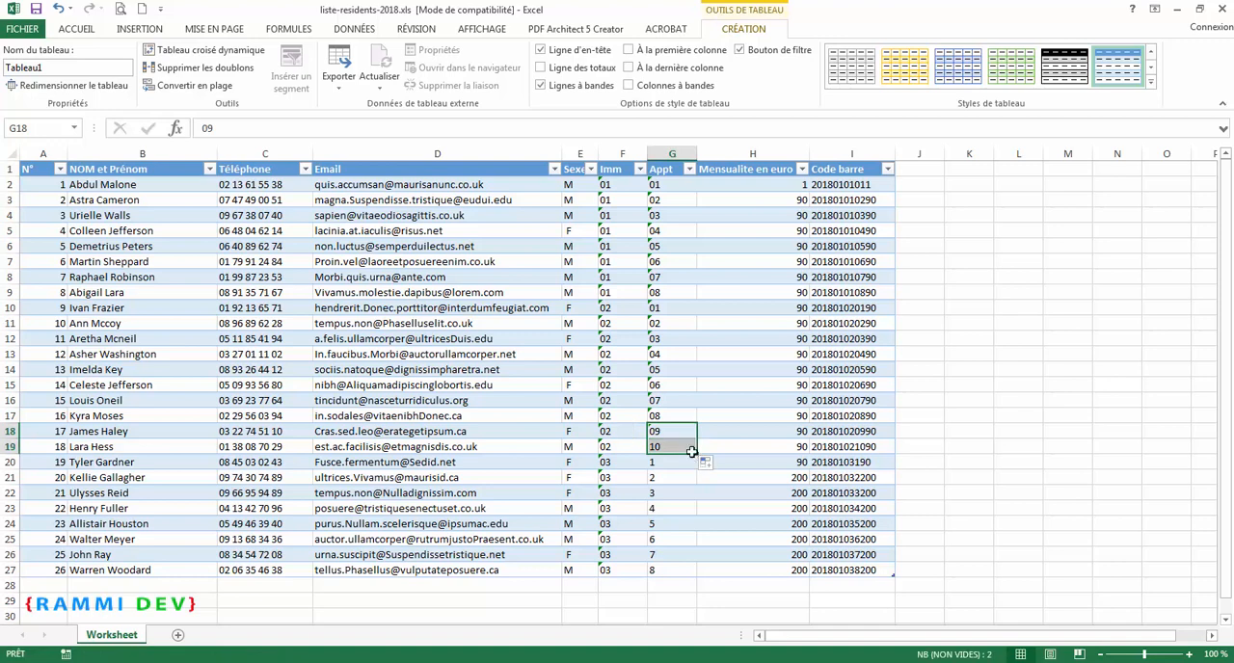
left_click(676, 450)
Step: Copy the Appt values 01 to 08 from G2:G9 into the third building's cells, G20 to G27
left_click(678, 463)
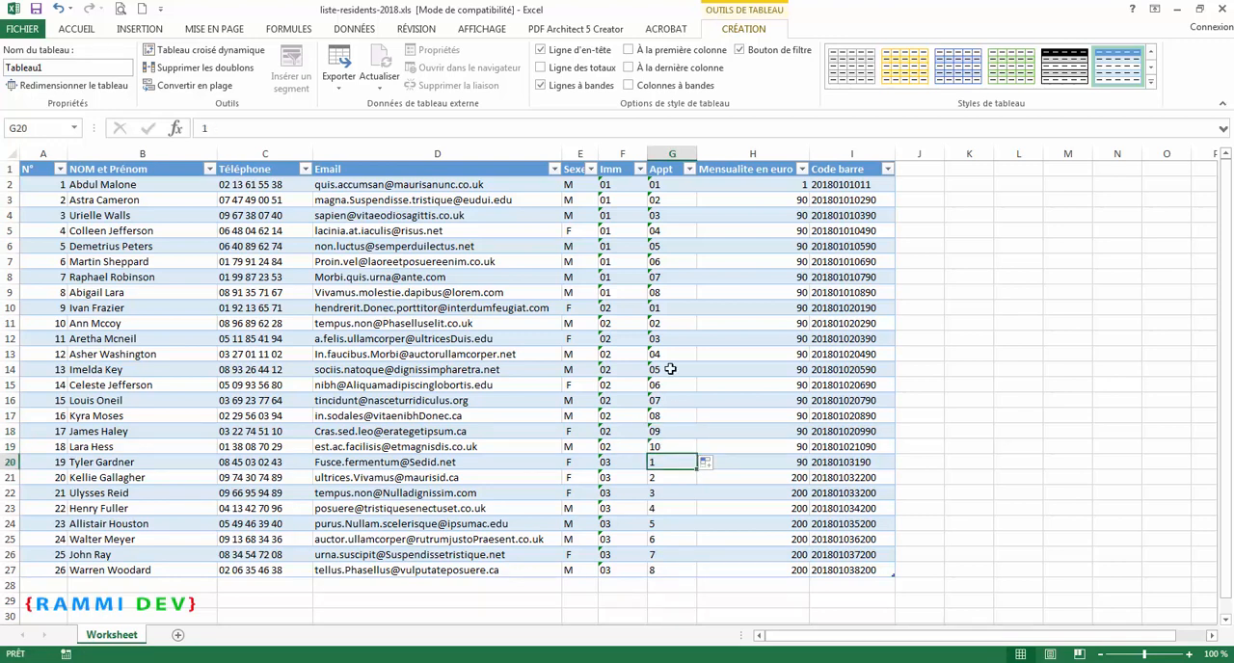
left_click_drag(674, 188, 676, 294)
key("ctrl+c")
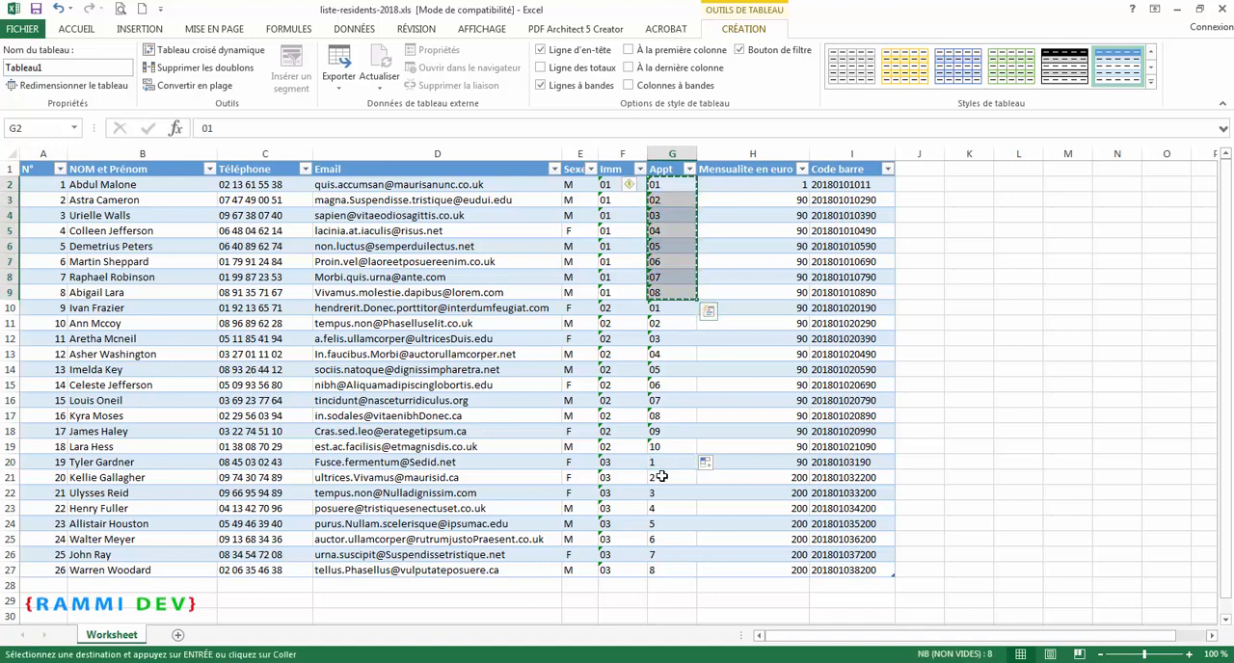
left_click_drag(666, 466, 672, 569)
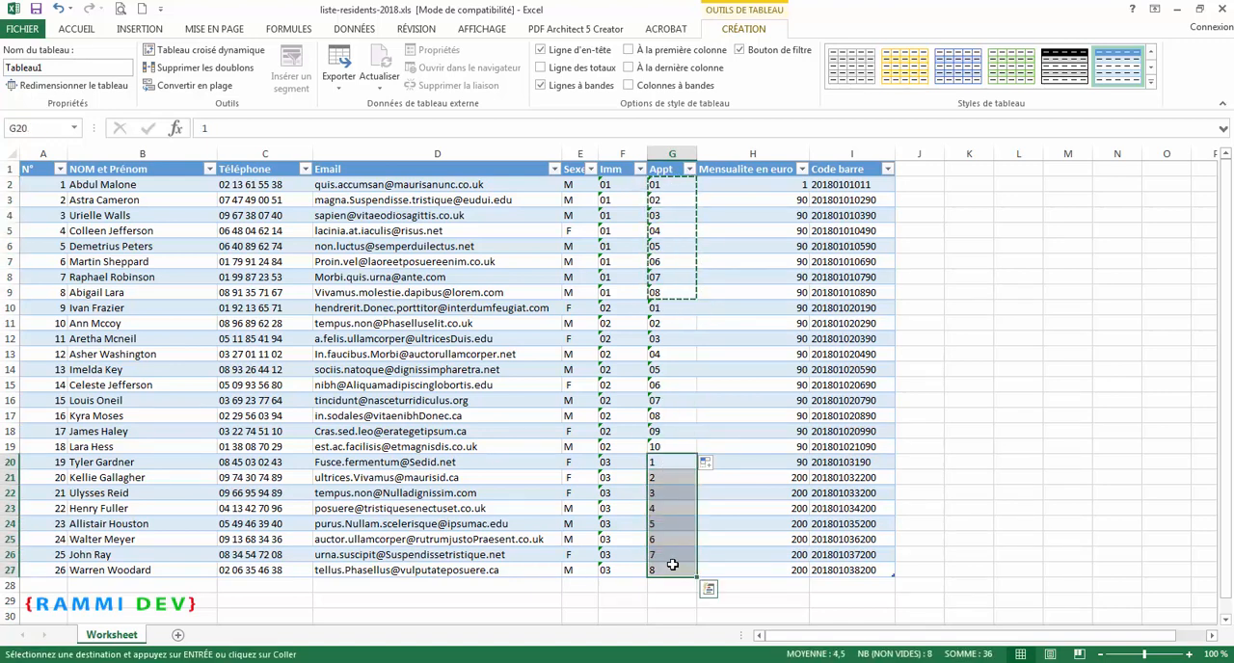
key("ctrl+v")
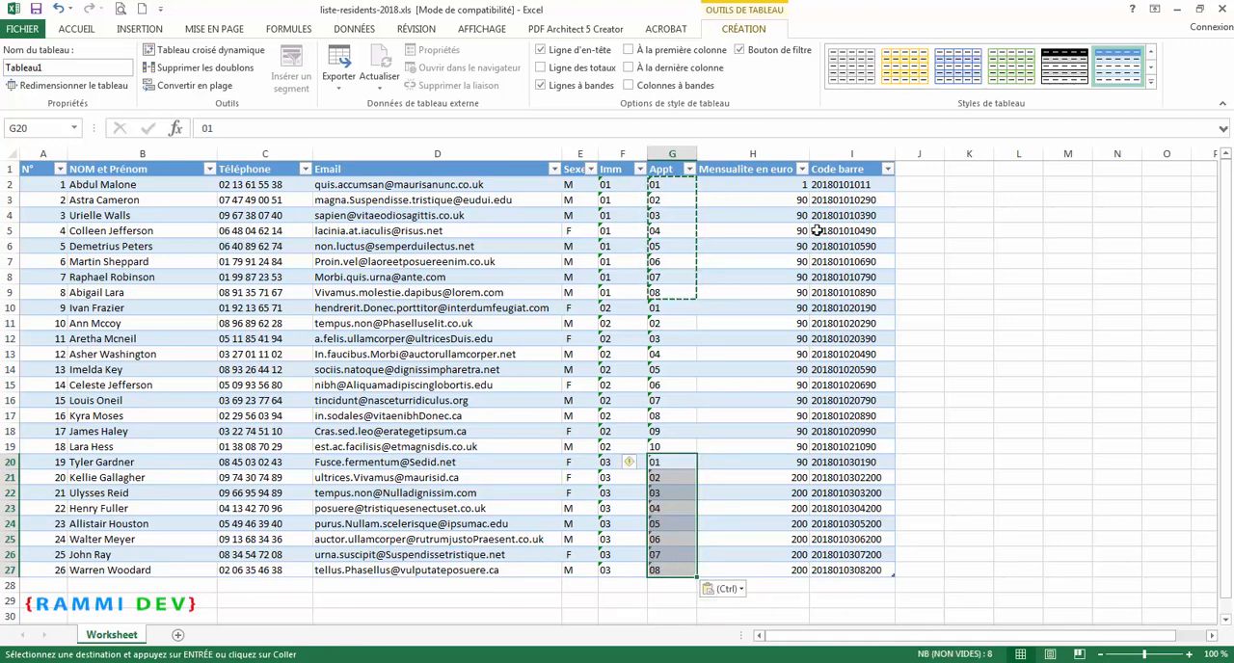
Step: Set the first resident's Mensualite en euro, H2, to 90
left_click(785, 184)
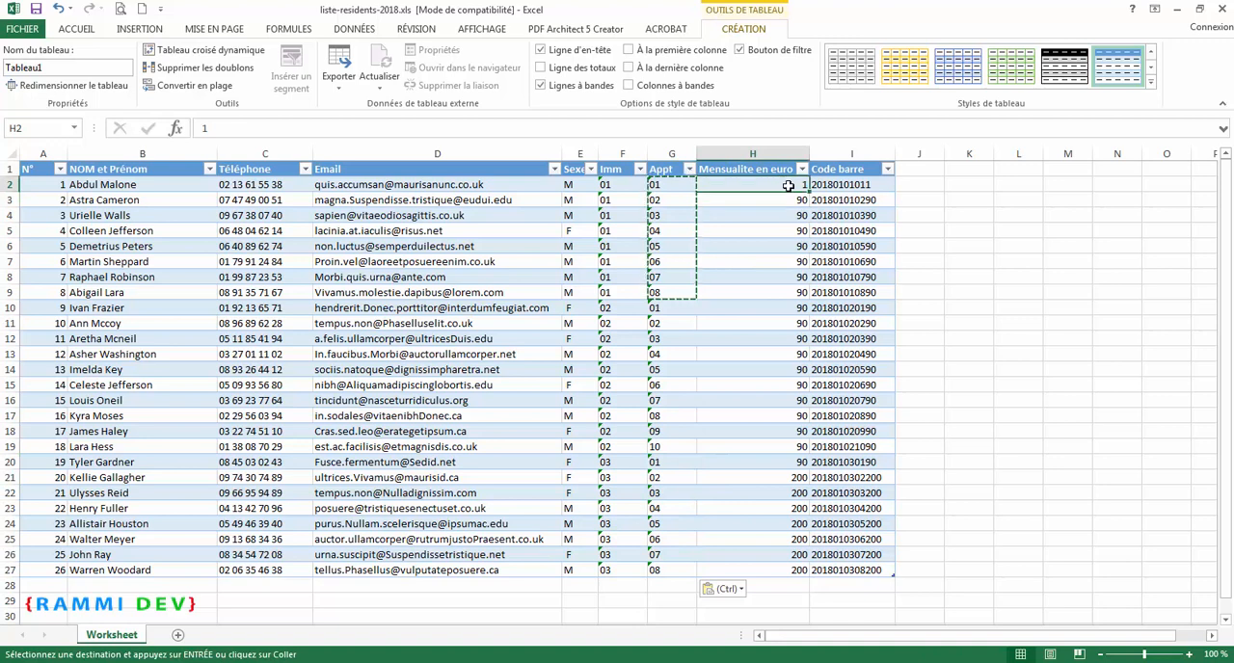
double_click(789, 184)
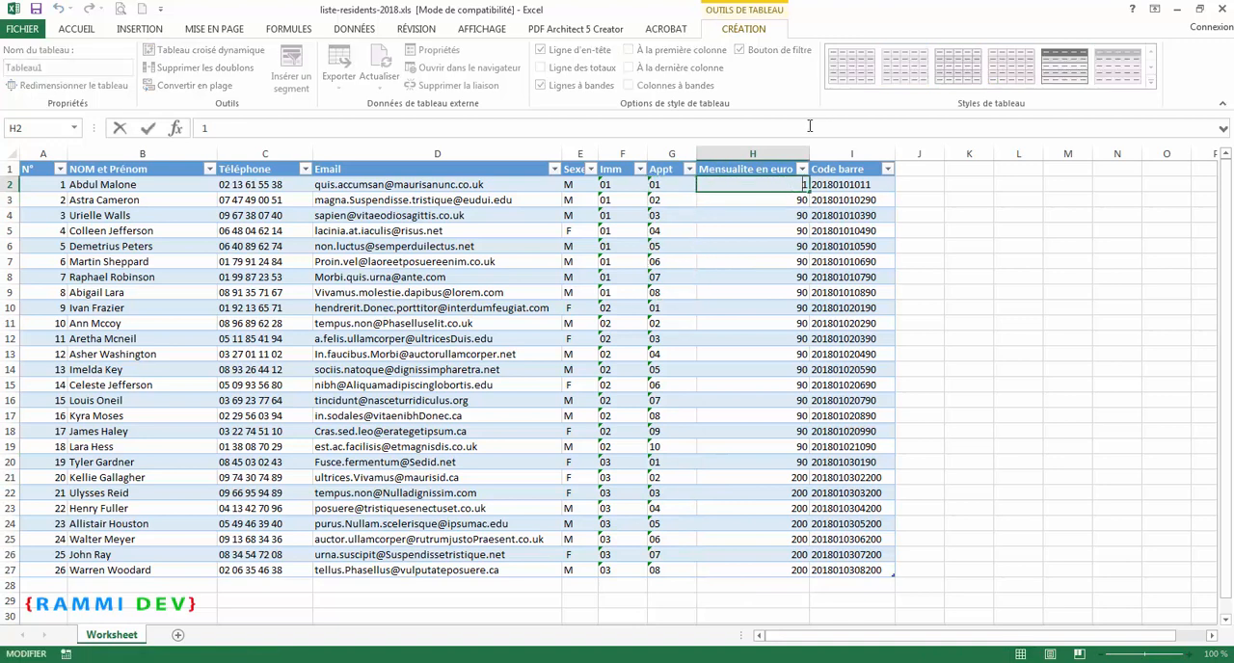
double_click(804, 185)
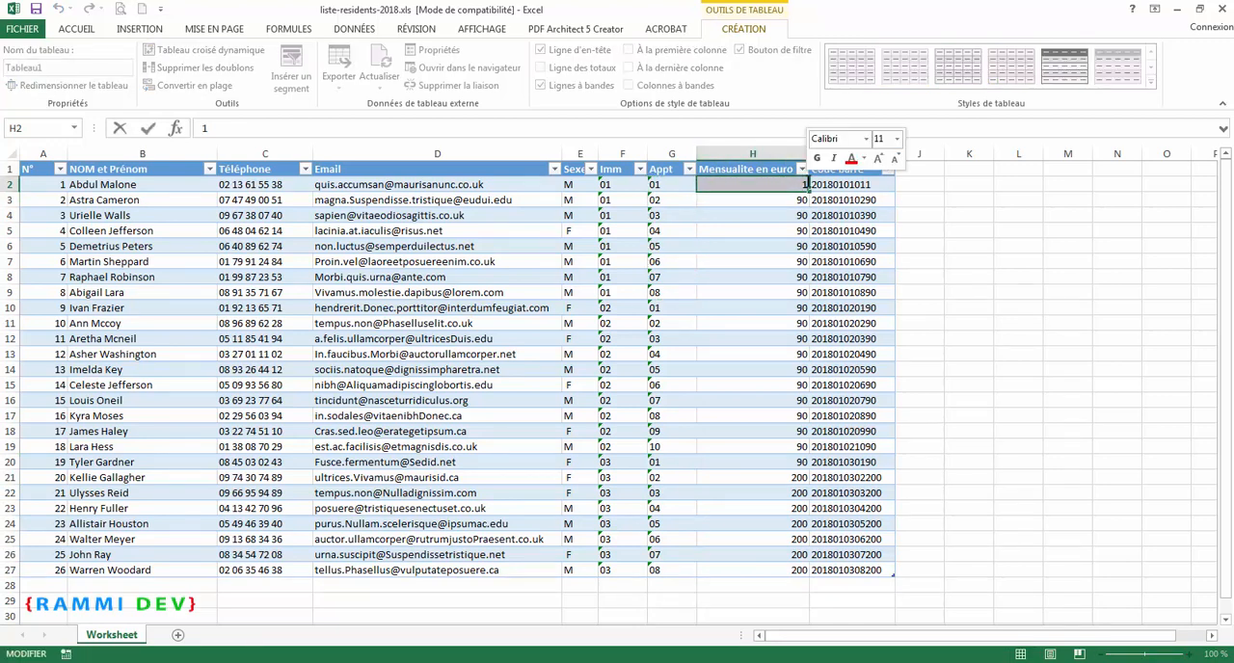
type("90")
key("Return")
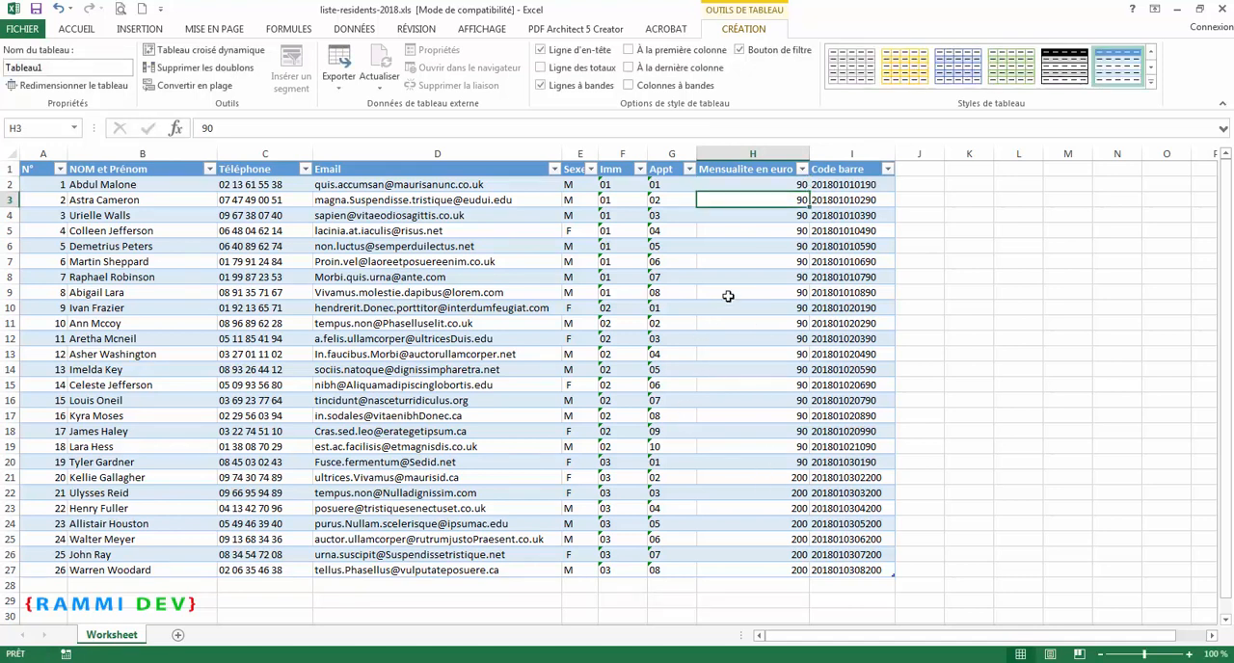
left_click(752, 249)
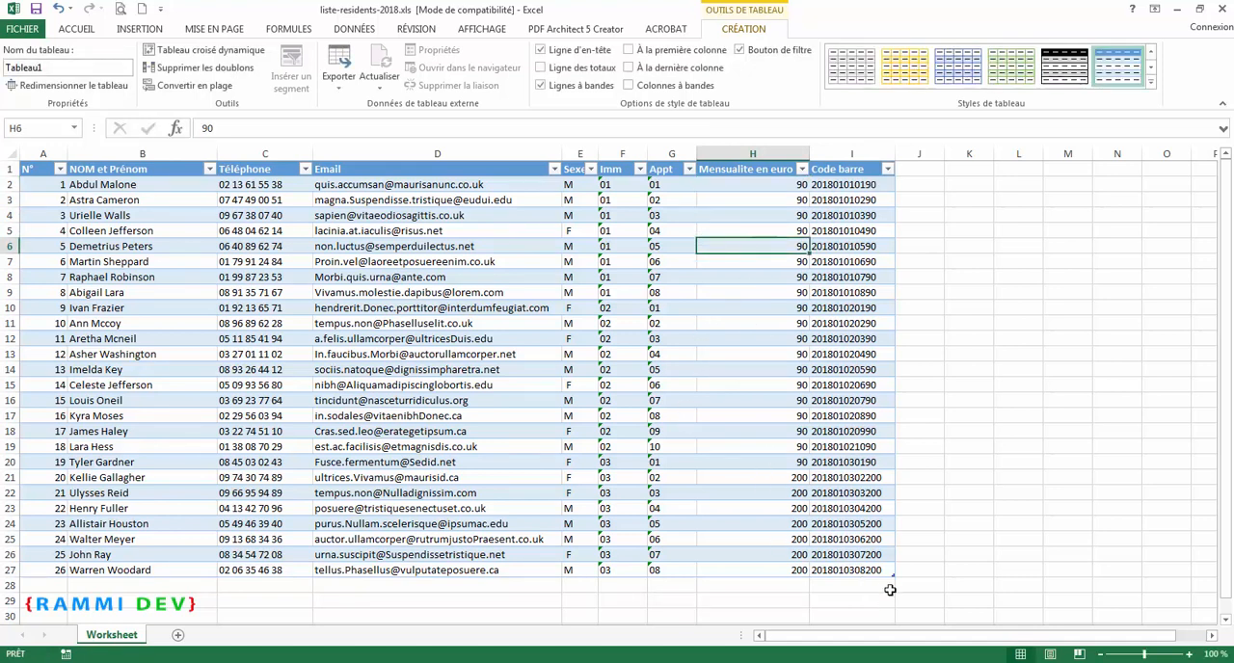
double_click(796, 188)
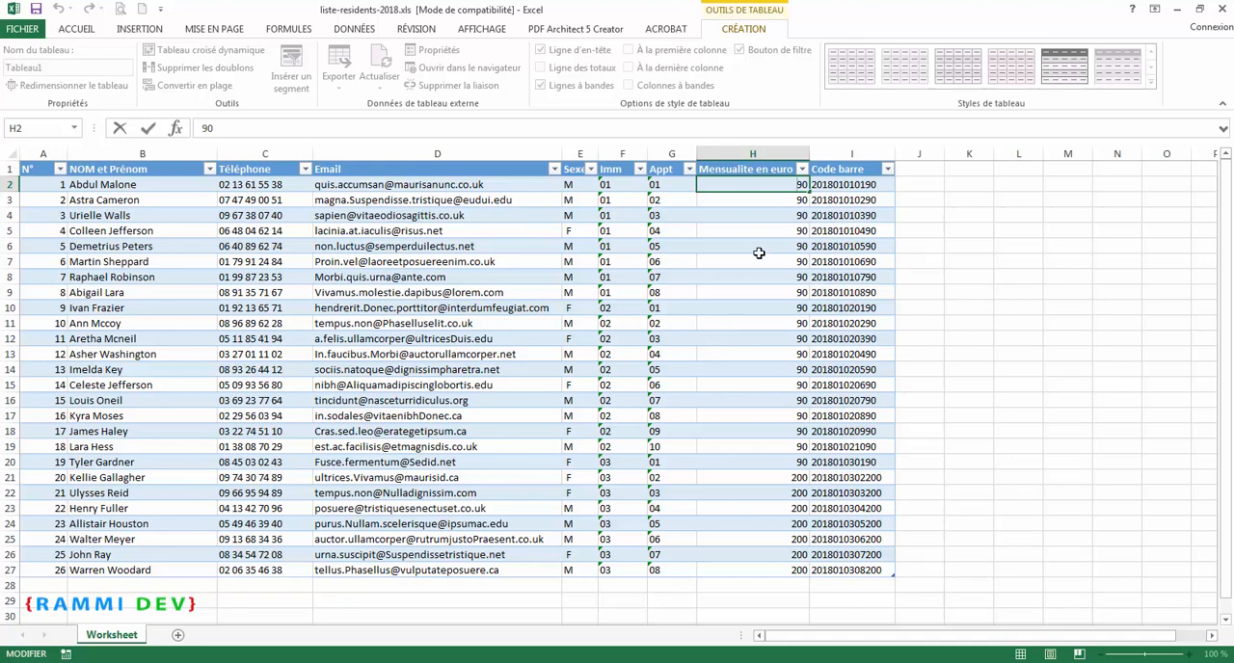
left_click(768, 202)
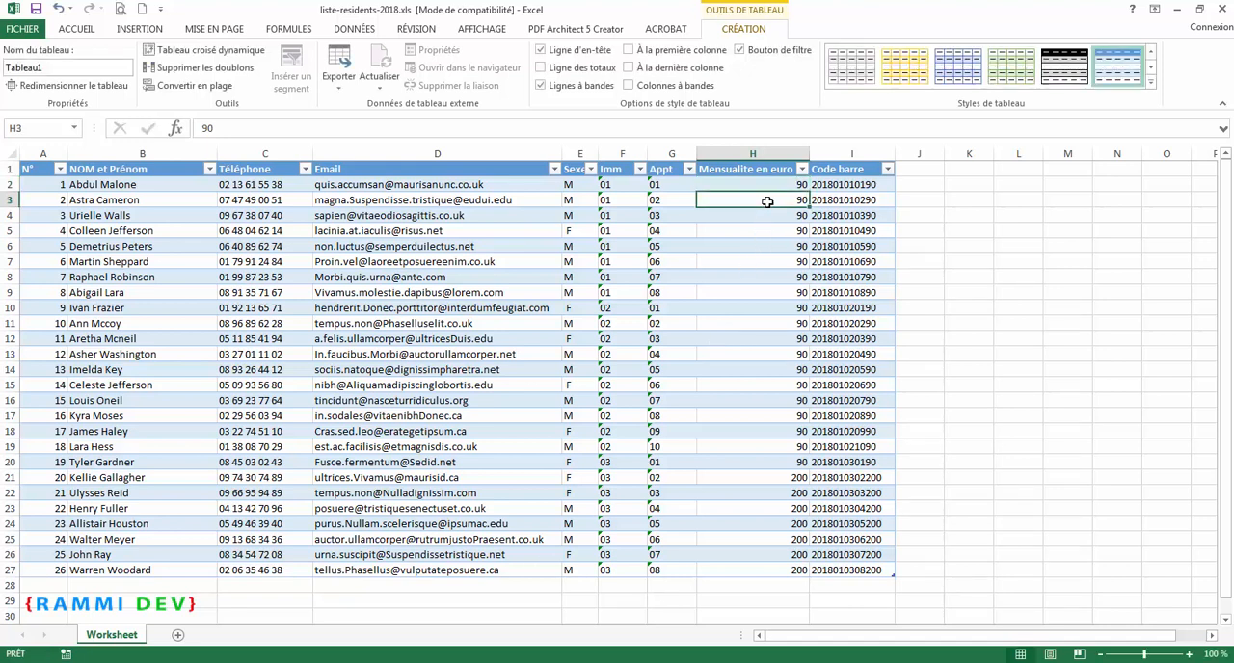
Step: Save the workbook in its current format, continuing past the compatibility check
left_click(37, 8)
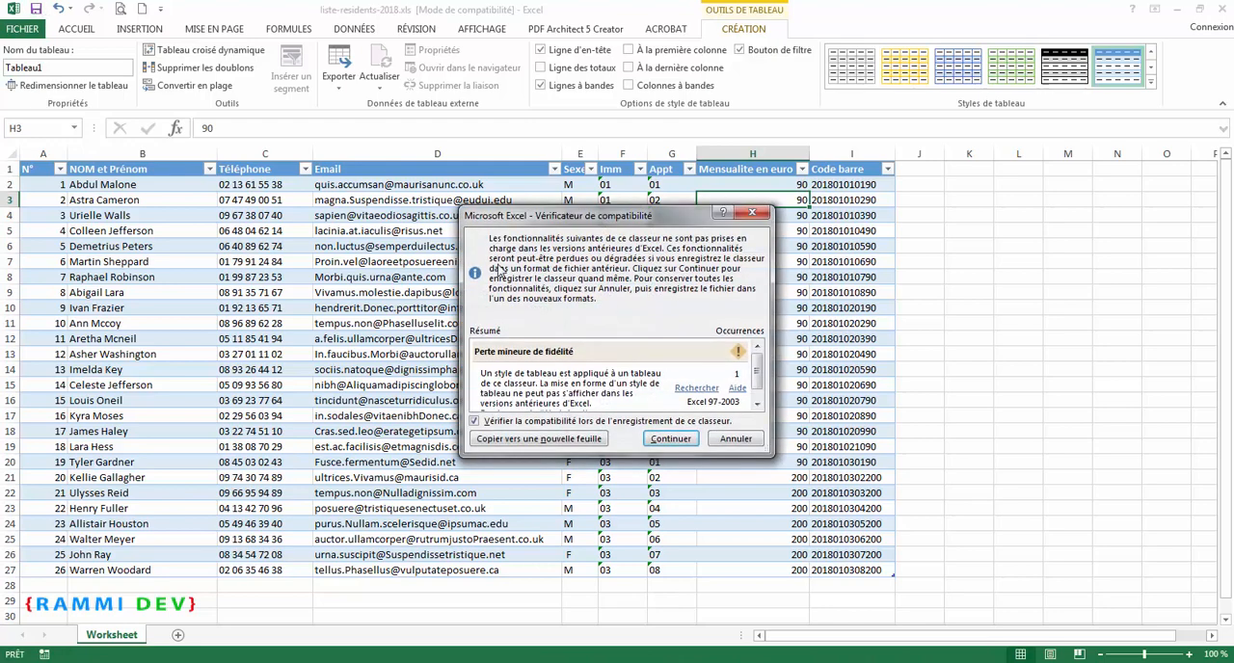
left_click(665, 439)
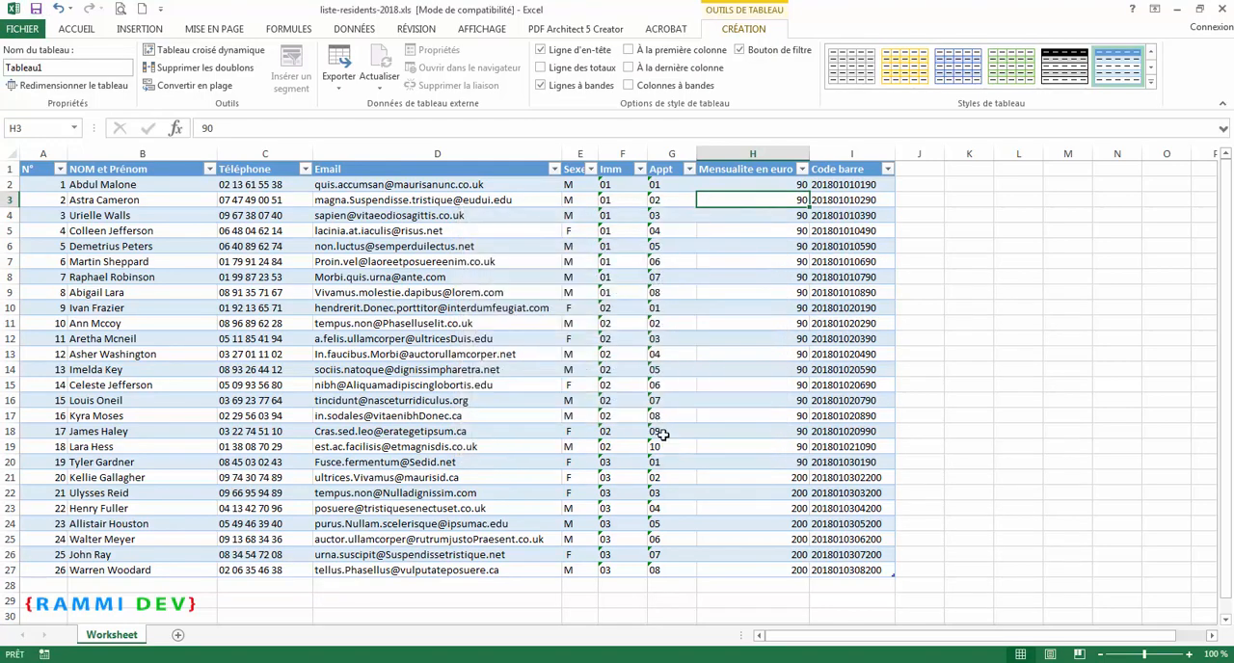